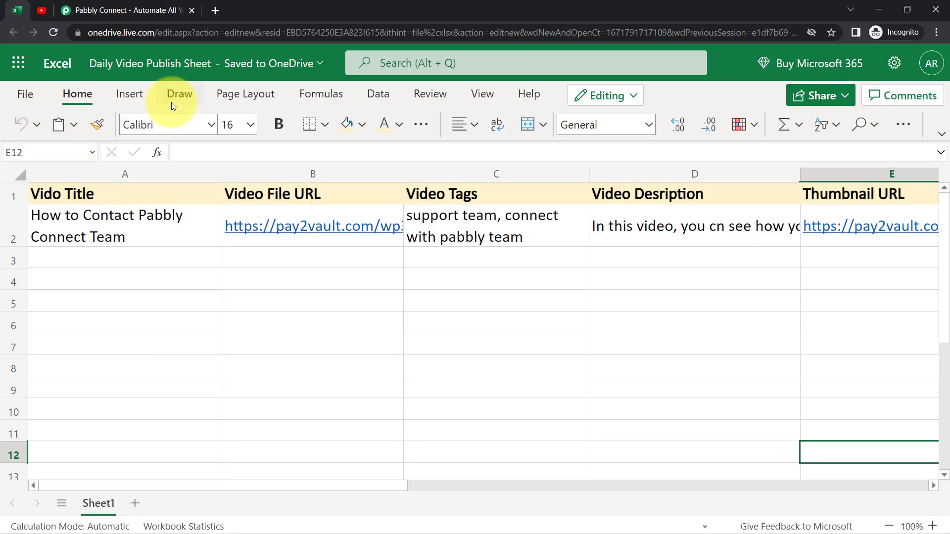
- Review the sheet's column headers from video title, file URL, tags and description through to thumbnail URL
{"action": "left_click", "coordinate": [59, 198]}
{"action": "left_click", "coordinate": [272, 195]}
{"action": "left_click", "coordinate": [445, 195]}
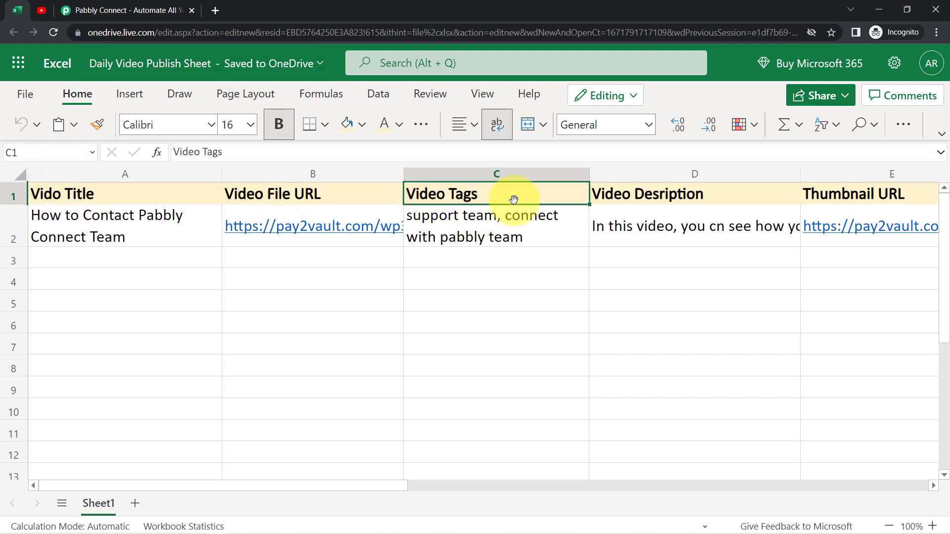
{"action": "left_click", "coordinate": [632, 201]}
{"action": "left_click", "coordinate": [849, 198]}
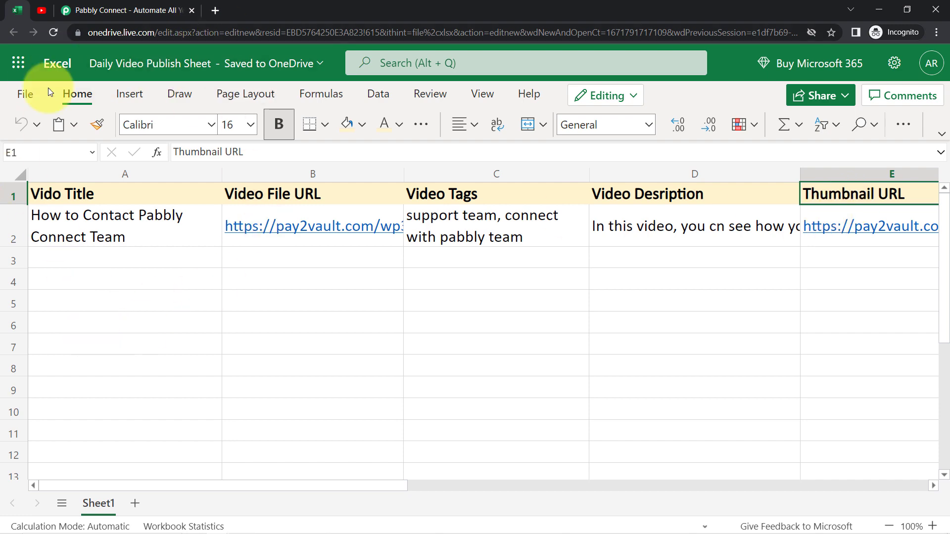
- Compare the empty rows of the Excel video sheet with the channel's video list in YouTube Studio
{"action": "left_click", "coordinate": [42, 10]}
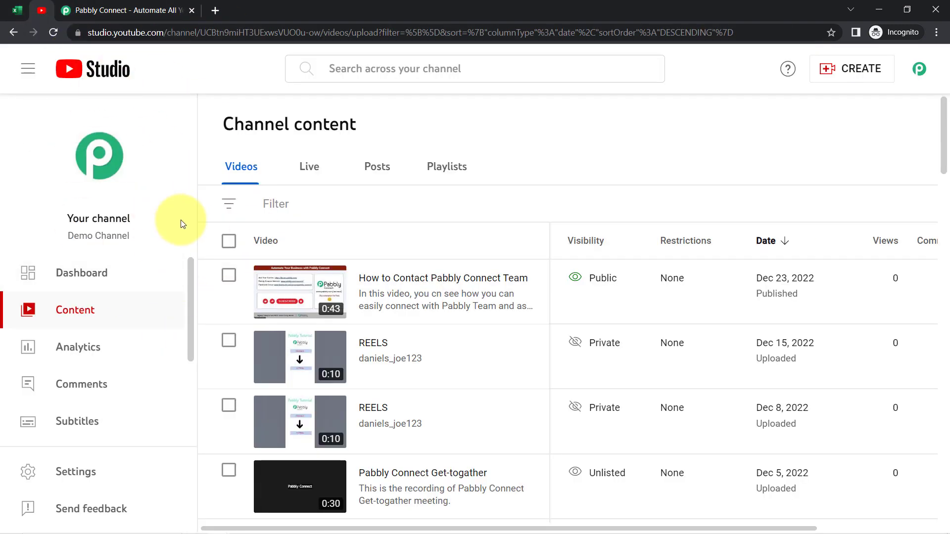
{"action": "left_click", "coordinate": [17, 10]}
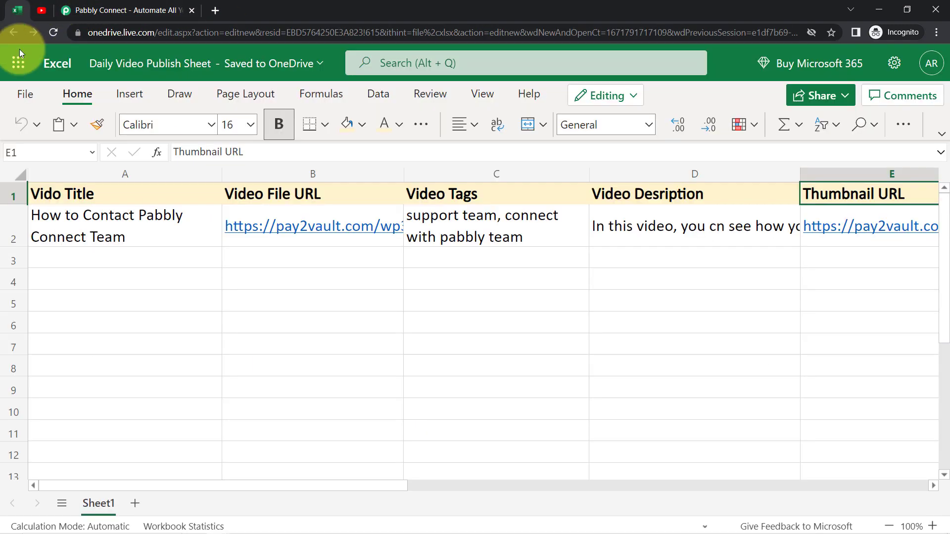
{"action": "left_click", "coordinate": [11, 258]}
{"action": "left_click", "coordinate": [11, 280]}
{"action": "left_click", "coordinate": [13, 306]}
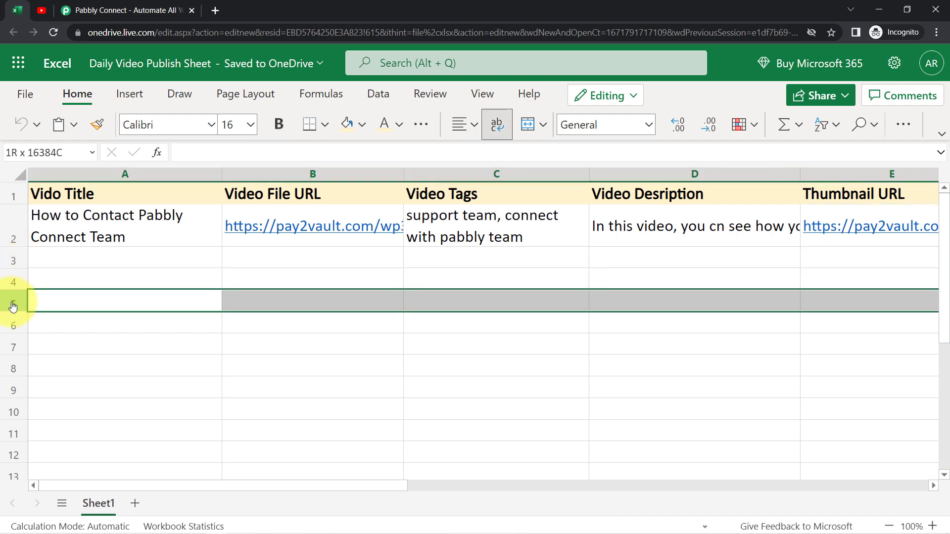
{"action": "left_click", "coordinate": [13, 326]}
{"action": "left_click", "coordinate": [32, 10]}
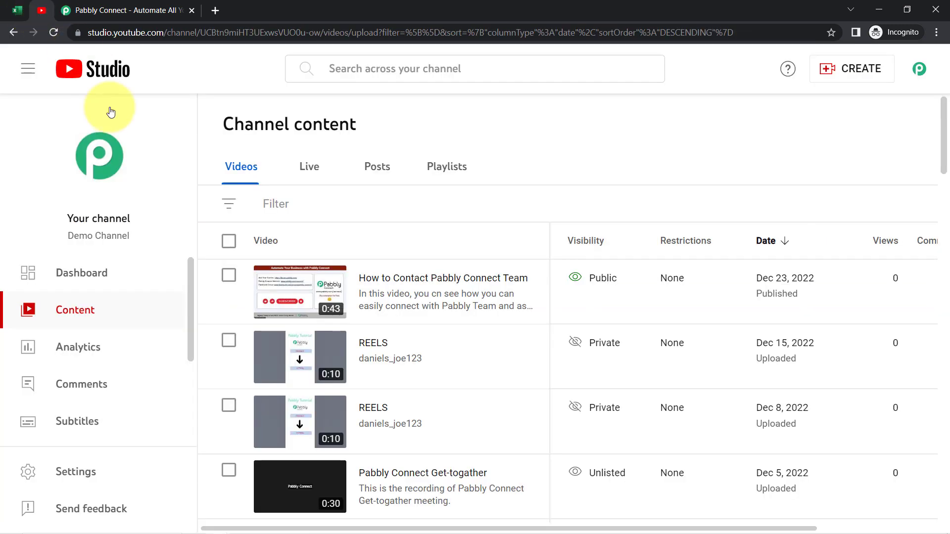
{"action": "left_click", "coordinate": [17, 10]}
{"action": "left_click", "coordinate": [34, 10]}
{"action": "left_click", "coordinate": [16, 11]}
{"action": "left_click", "coordinate": [41, 10]}
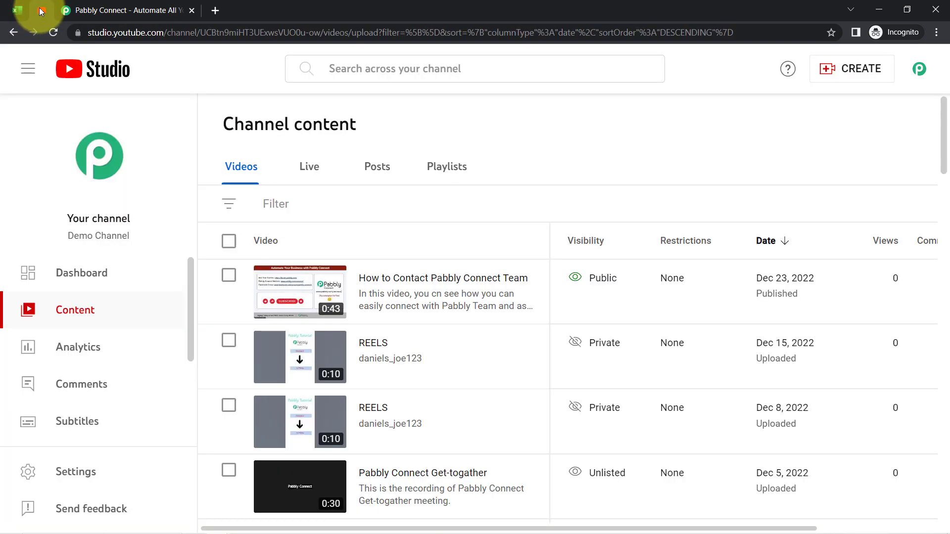
- Switch to the Pabbly website, sign in, and open Pabbly Connect from the account's apps
{"action": "left_click", "coordinate": [94, 10]}
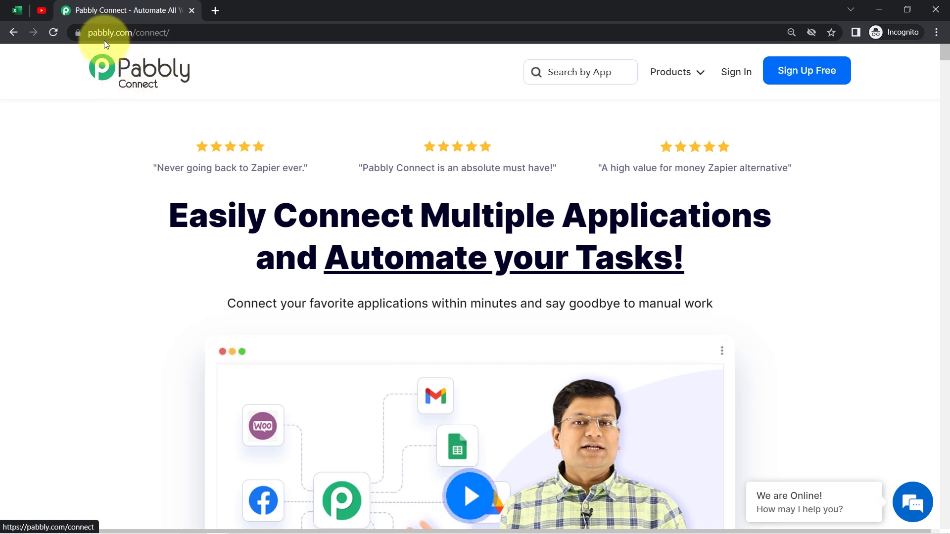
{"action": "left_click", "coordinate": [163, 32]}
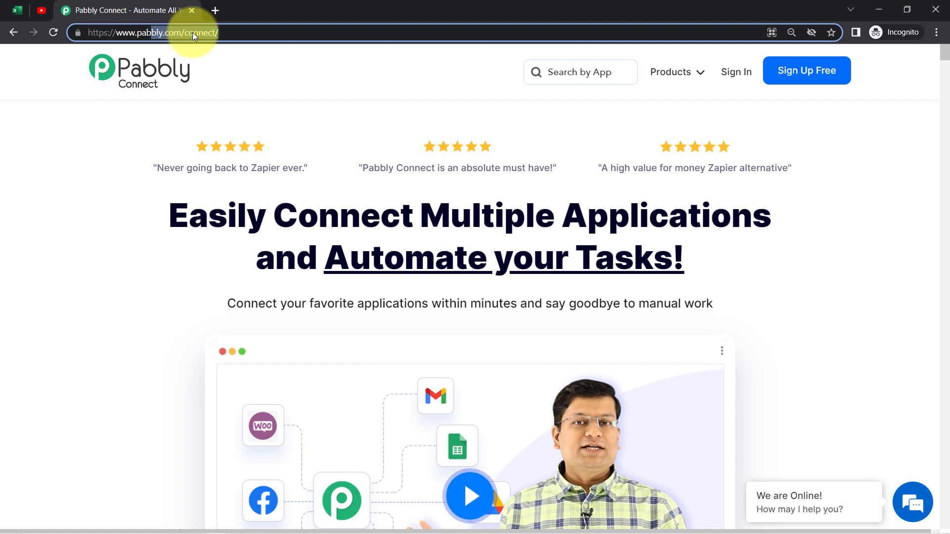
{"action": "left_click_drag", "start_coordinate": [192, 32], "coordinate": [739, 75]}
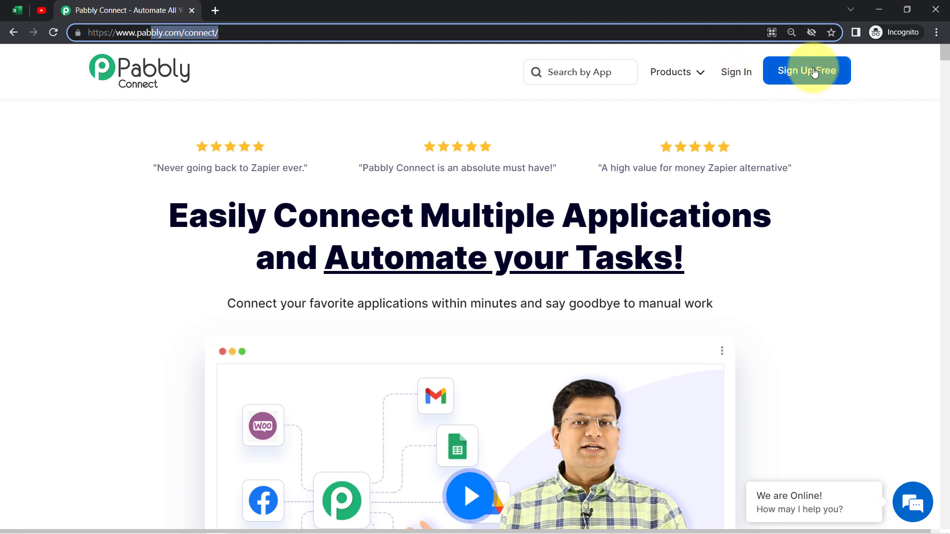
{"action": "left_click", "coordinate": [727, 72]}
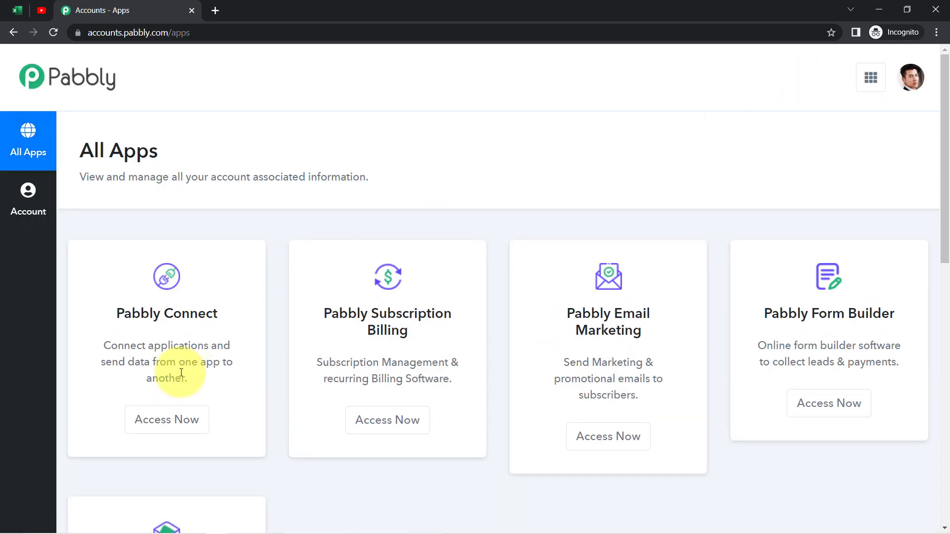
{"action": "left_click", "coordinate": [166, 420]}
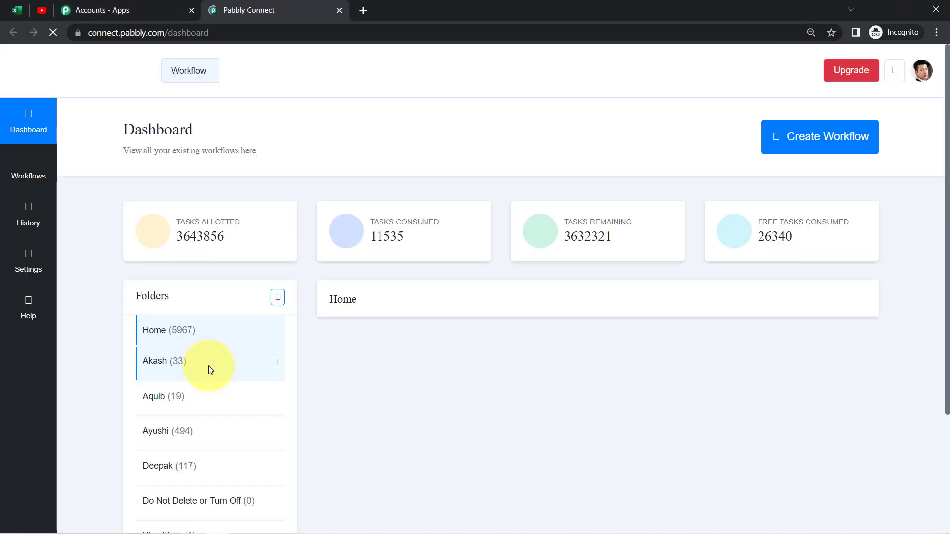
- Set the browser zoom to 110% on the Pabbly Connect dashboard
{"action": "left_click", "coordinate": [936, 32]}
{"action": "left_click", "coordinate": [898, 133]}
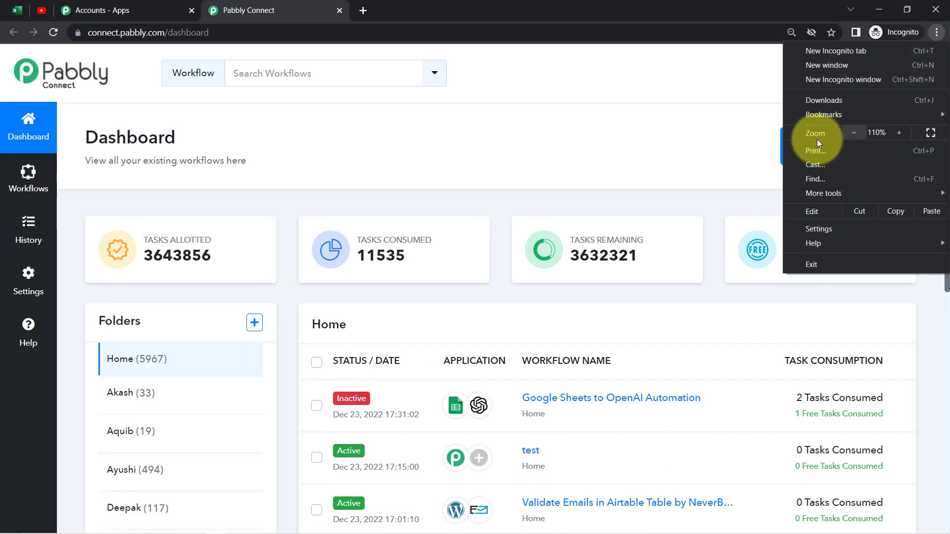
{"action": "left_click", "coordinate": [635, 139]}
{"action": "double_click", "coordinate": [120, 140]}
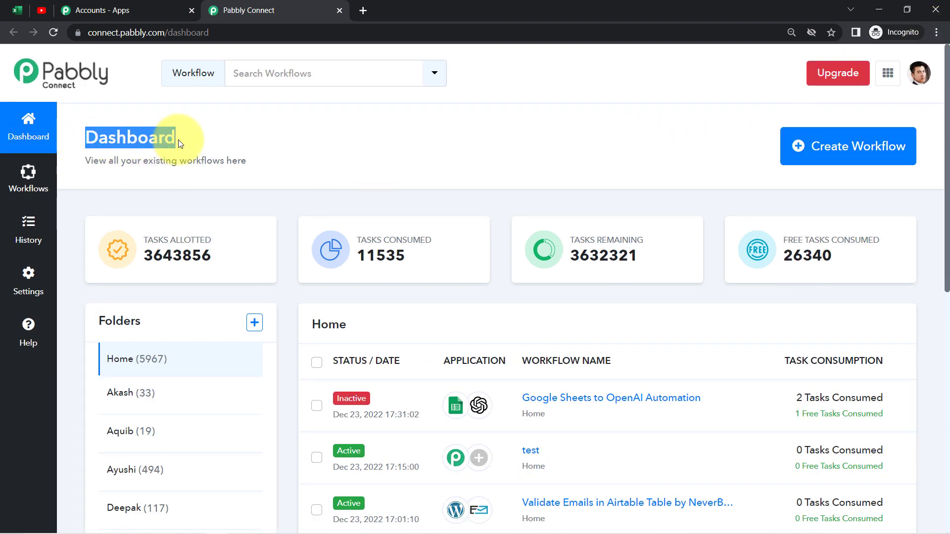
- Create a new workflow named "Automatically Upload YouTube Videos from MS Excel"
{"action": "left_click", "coordinate": [838, 157]}
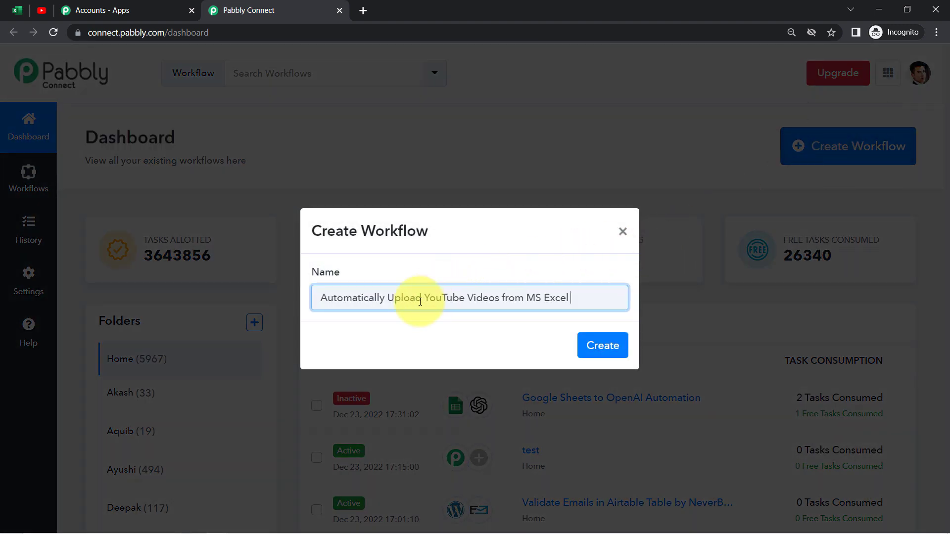
{"action": "left_click_drag", "start_coordinate": [361, 231], "coordinate": [412, 213]}
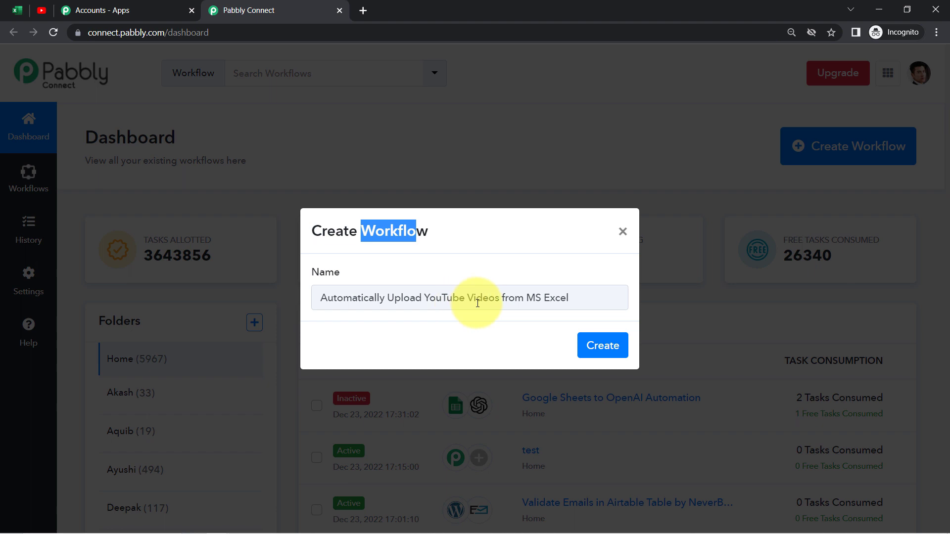
{"action": "left_click", "coordinate": [608, 350]}
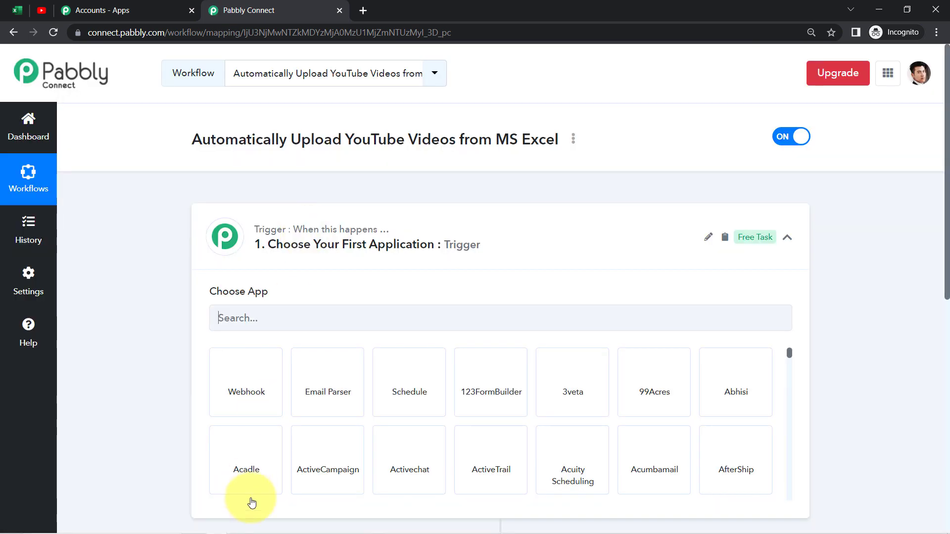
{"action": "left_click", "coordinate": [319, 236]}
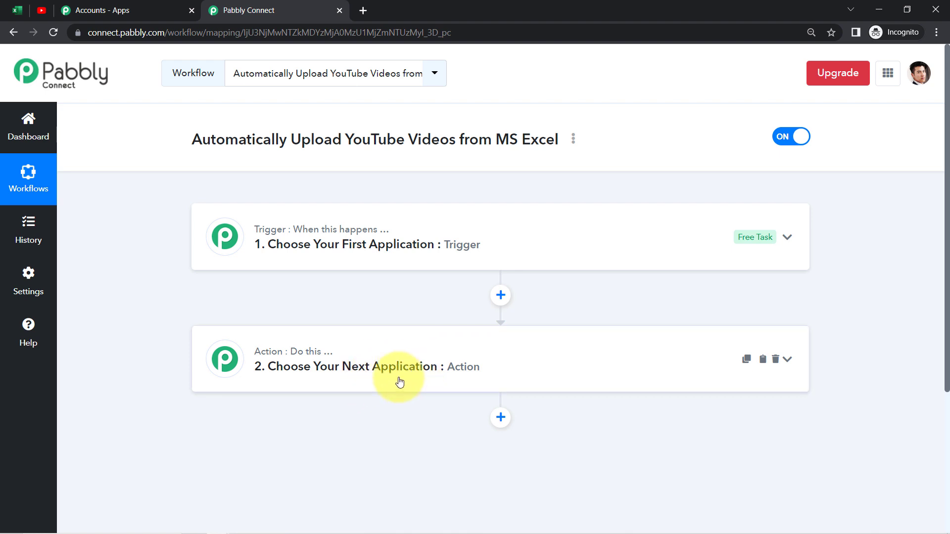
{"action": "left_click_drag", "start_coordinate": [191, 139], "coordinate": [516, 139]}
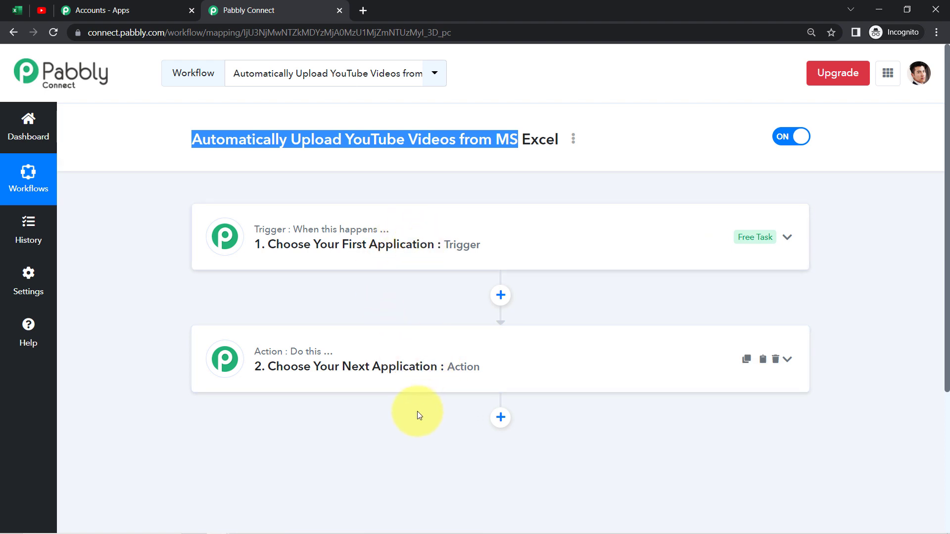
{"action": "left_click", "coordinate": [363, 259]}
- Choose Microsoft Excel as the trigger application with New Row in Worksheet as the trigger event
{"action": "left_click", "coordinate": [282, 320]}
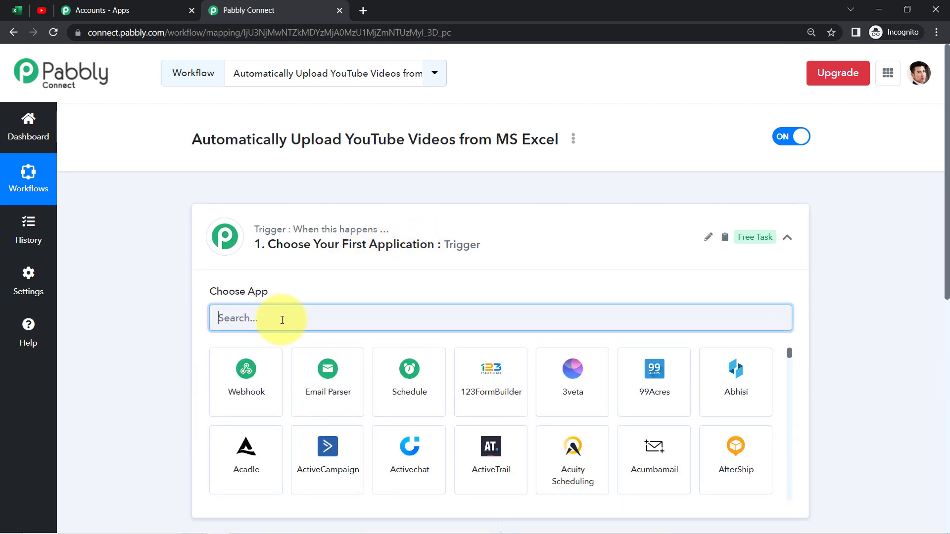
{"action": "type", "text": "mic"}
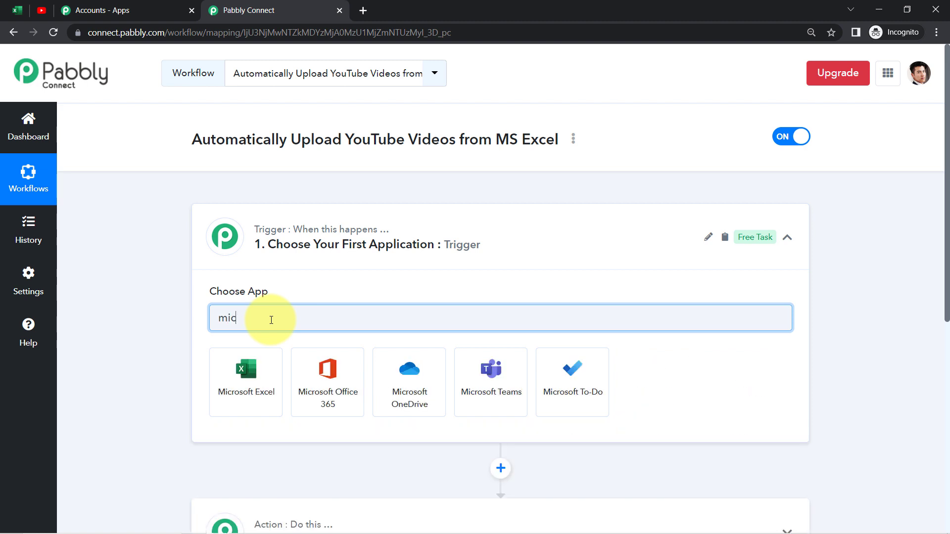
{"action": "type", "text": "ros"}
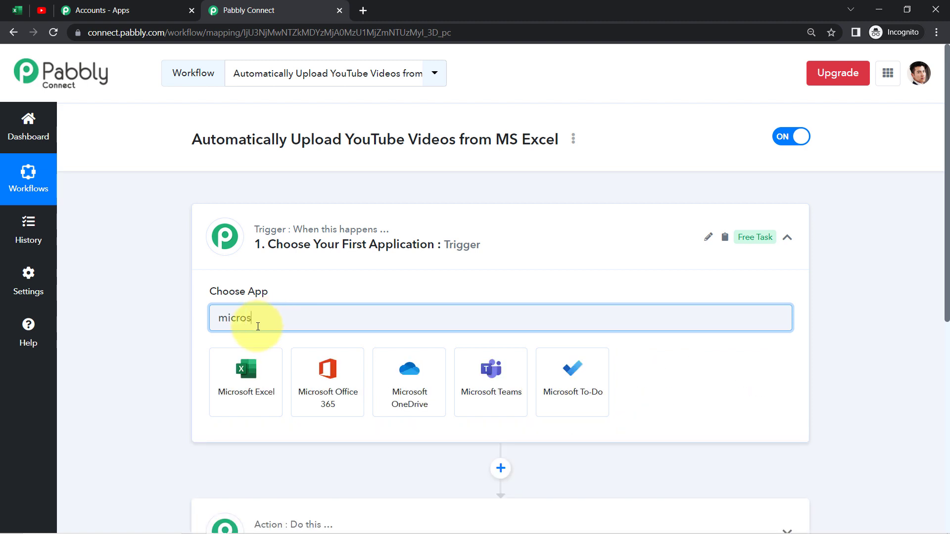
{"action": "left_click", "coordinate": [246, 381]}
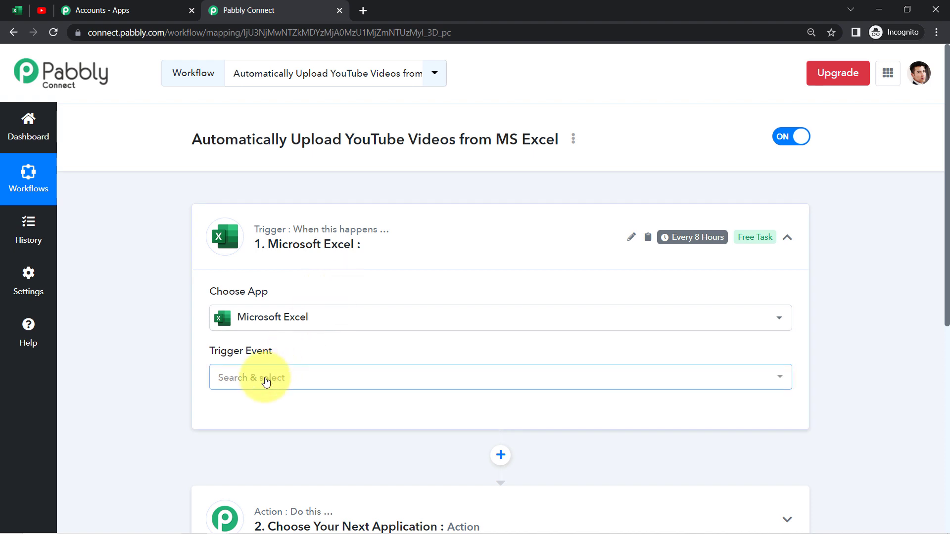
{"action": "left_click", "coordinate": [266, 381]}
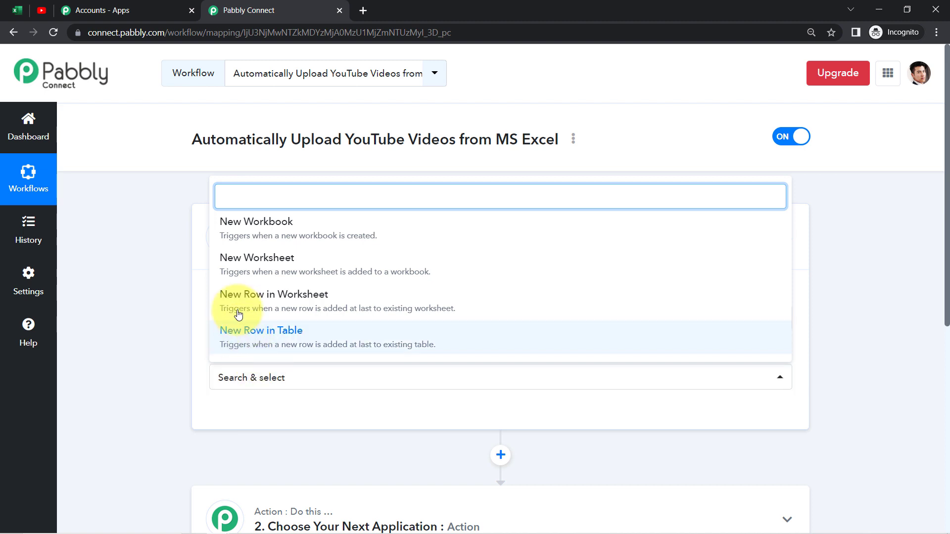
{"action": "left_click", "coordinate": [306, 307]}
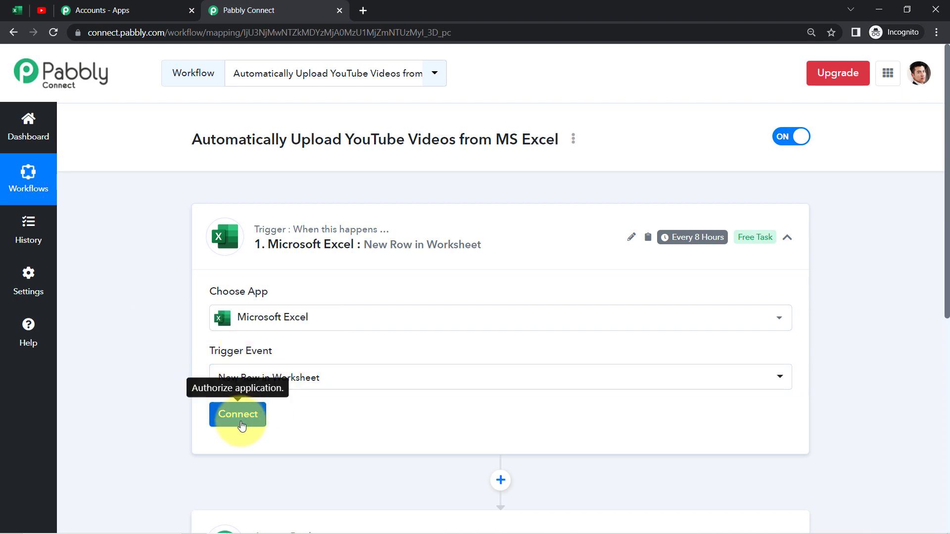
- Add a new Microsoft Excel connection for the trigger and grant Pabbly Connect the requested account permissions
{"action": "left_click", "coordinate": [224, 420]}
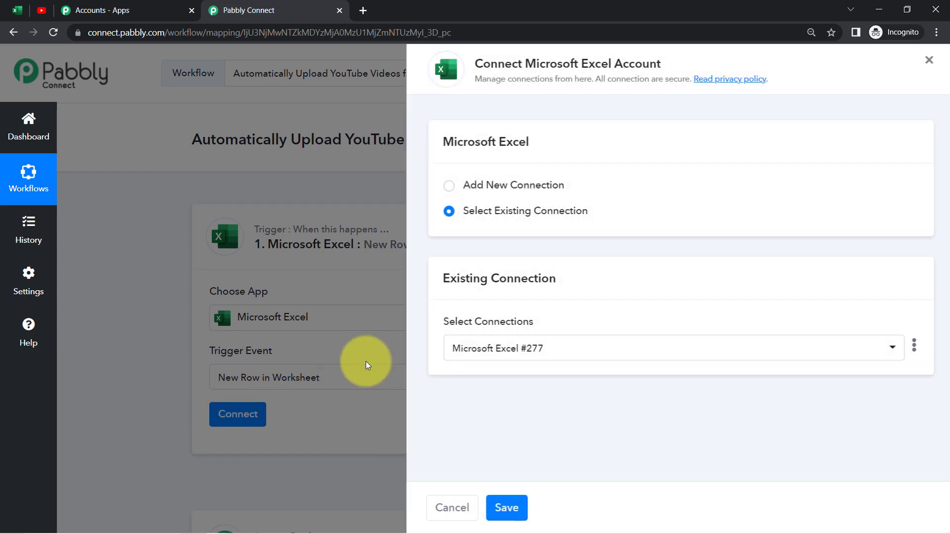
{"action": "left_click", "coordinate": [13, 9]}
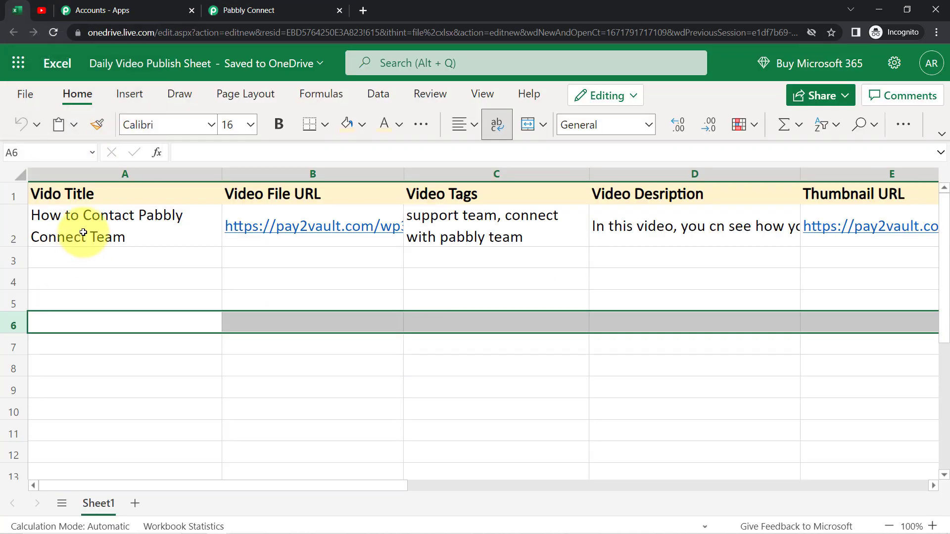
{"action": "left_click", "coordinate": [228, 11]}
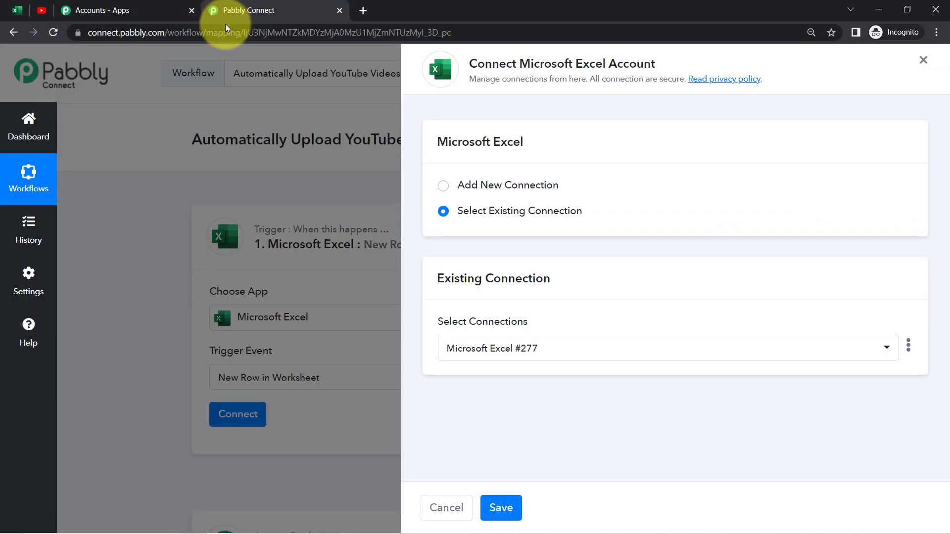
{"action": "left_click", "coordinate": [474, 184]}
{"action": "left_click", "coordinate": [498, 329]}
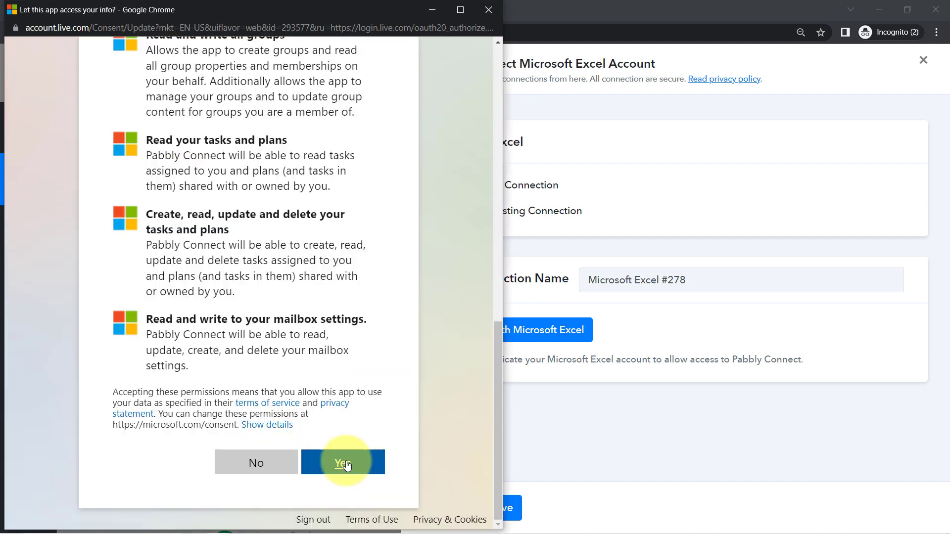
{"action": "left_click", "coordinate": [346, 464]}
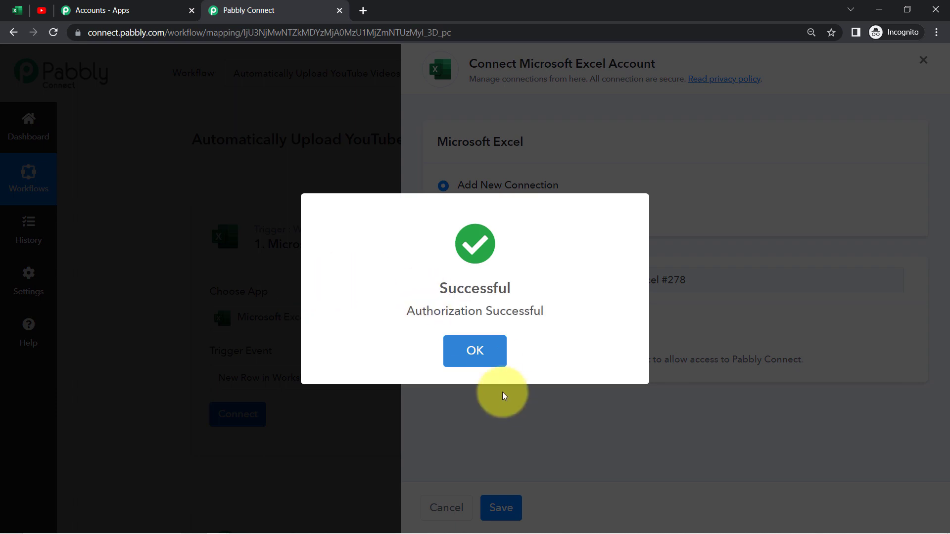
{"action": "left_click", "coordinate": [473, 347]}
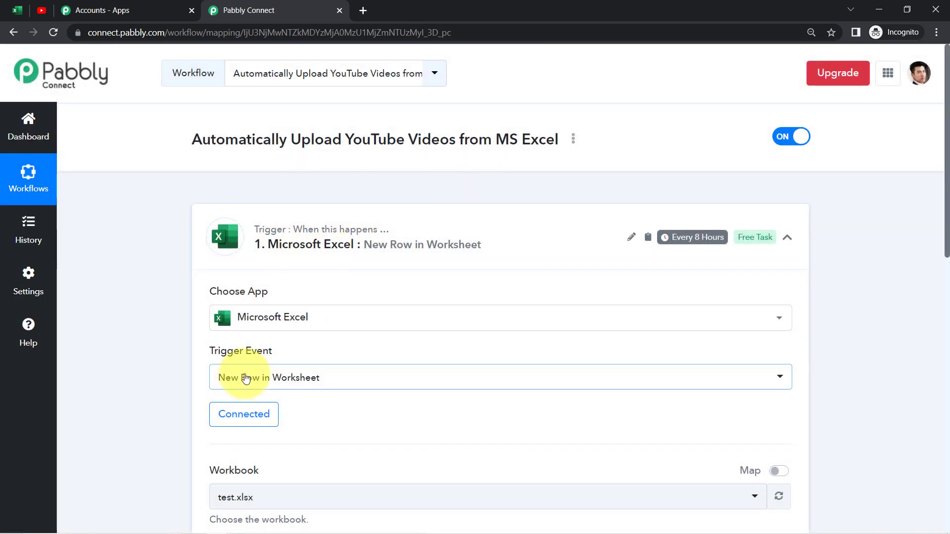
- Set the trigger's workbook to Daily Video Publish Sheet.xlsx with Sheet1 as the worksheet
{"action": "left_click_drag", "start_coordinate": [946, 190], "coordinate": [946, 307]}
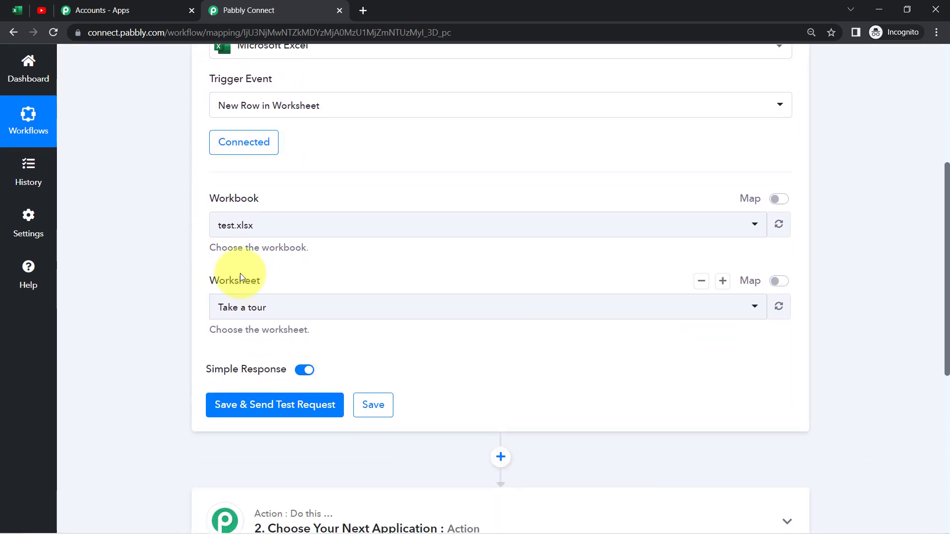
{"action": "left_click", "coordinate": [242, 225]}
{"action": "left_click", "coordinate": [25, 13]}
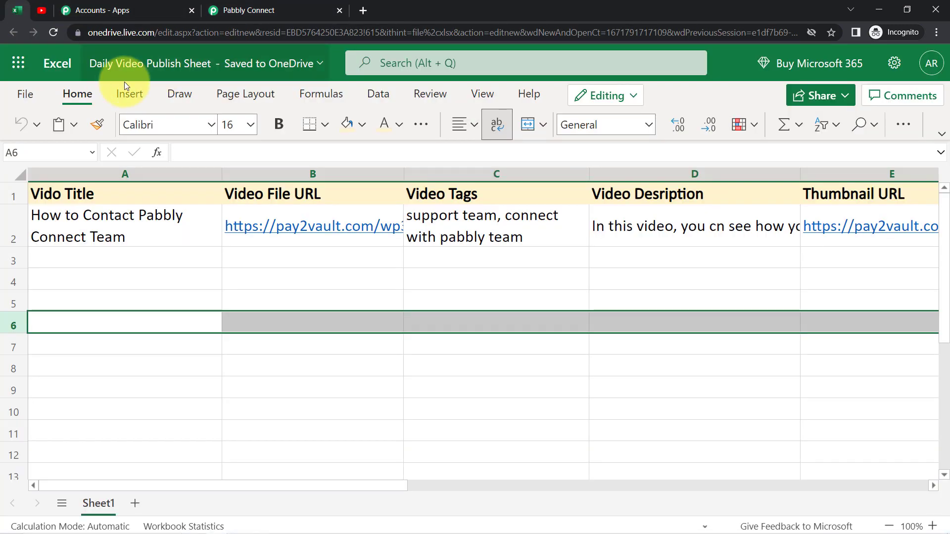
{"action": "left_click", "coordinate": [245, 10]}
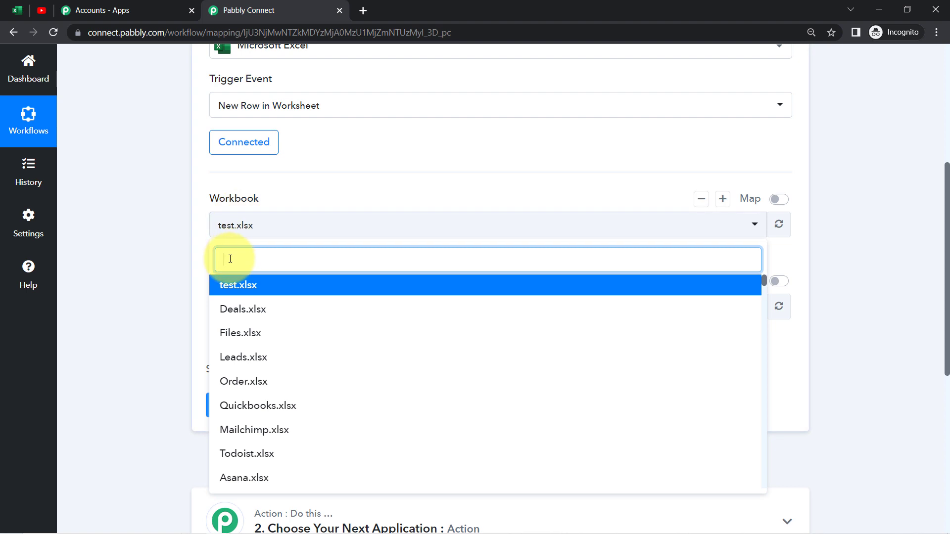
{"action": "type", "text": "daily"}
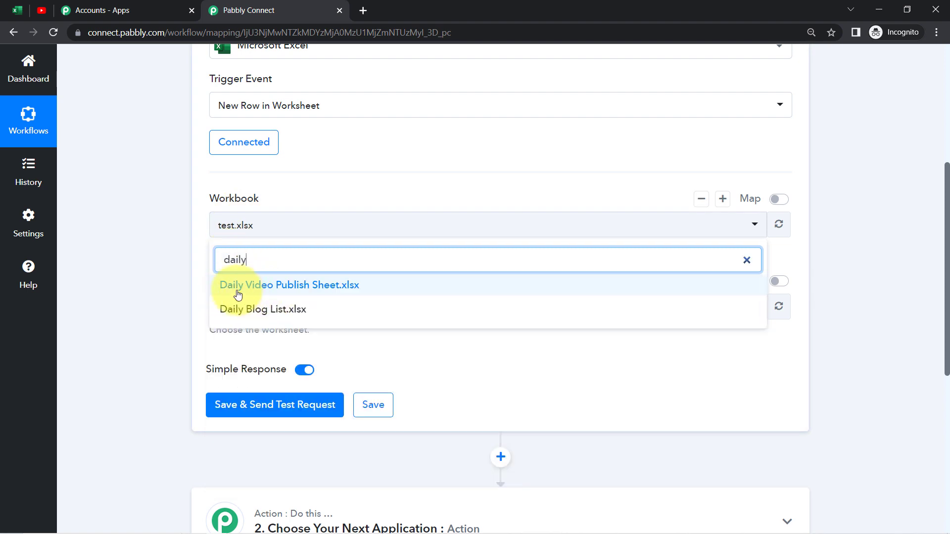
{"action": "left_click", "coordinate": [276, 286]}
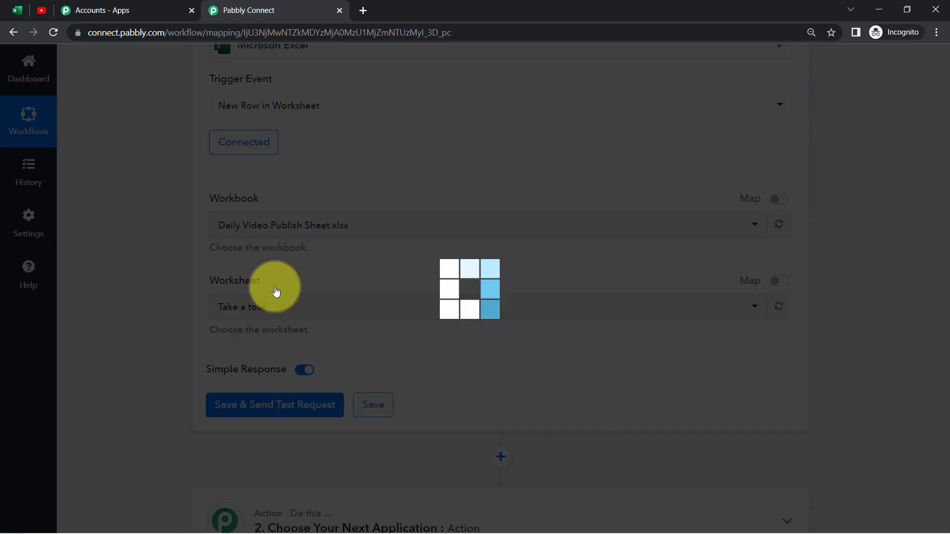
{"action": "left_click", "coordinate": [14, 10]}
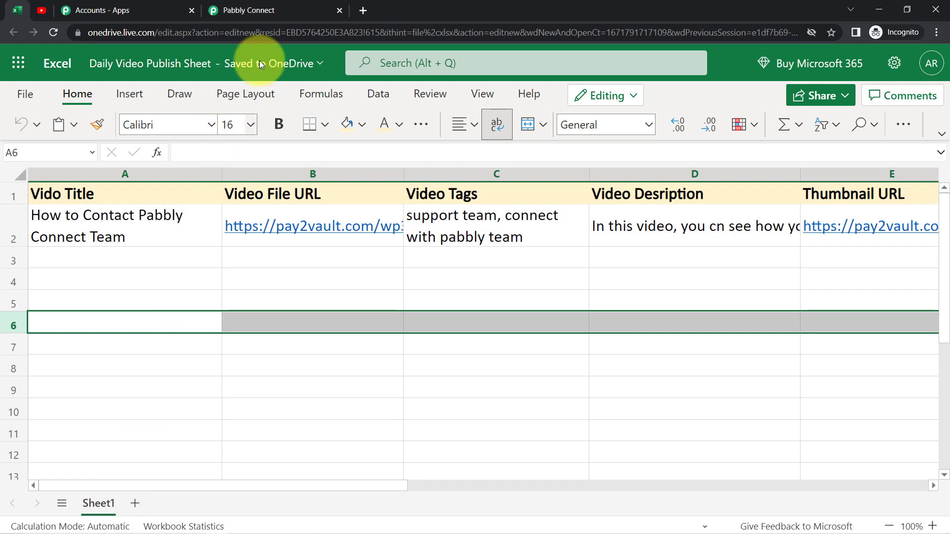
{"action": "left_click", "coordinate": [253, 10]}
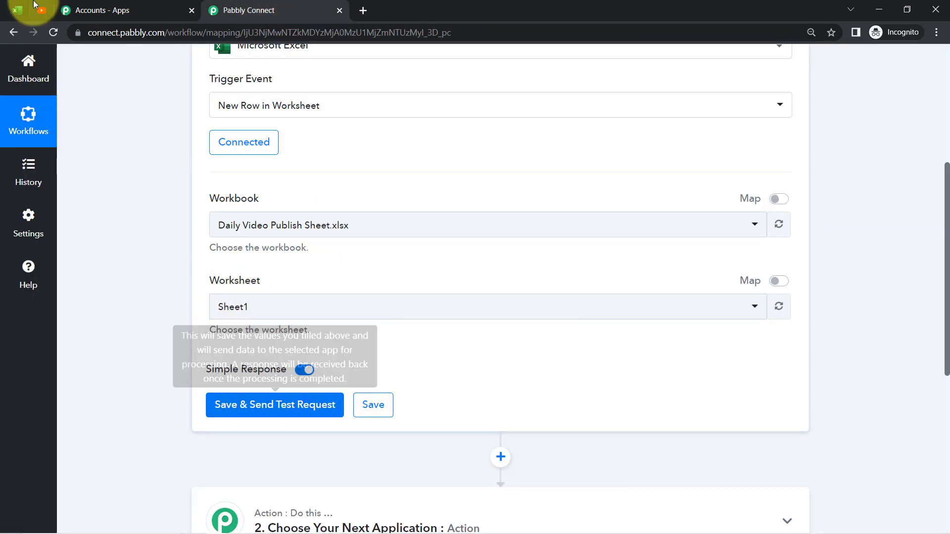
- Check the video row in the Excel sheet, and save the trigger while sending a test request
{"action": "left_click", "coordinate": [16, 9]}
{"action": "left_click", "coordinate": [3, 235]}
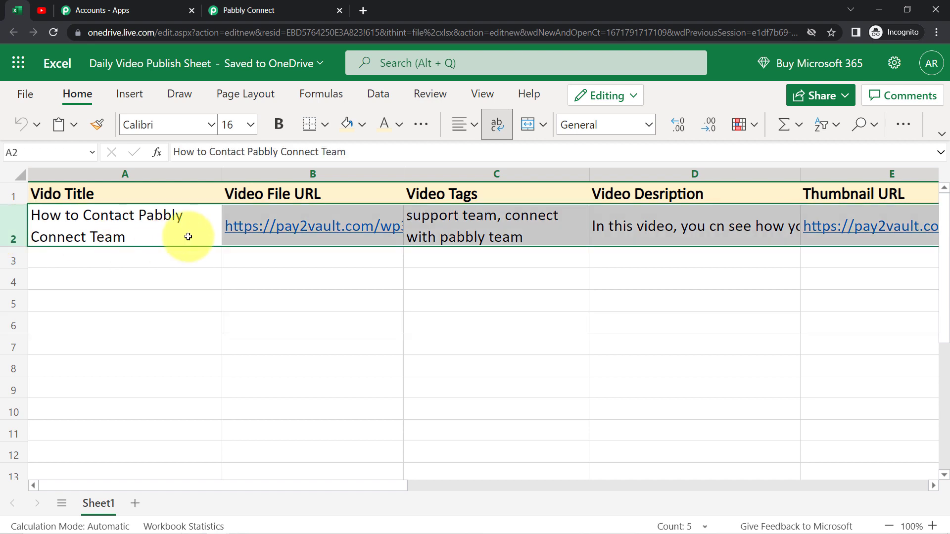
{"action": "left_click", "coordinate": [117, 316]}
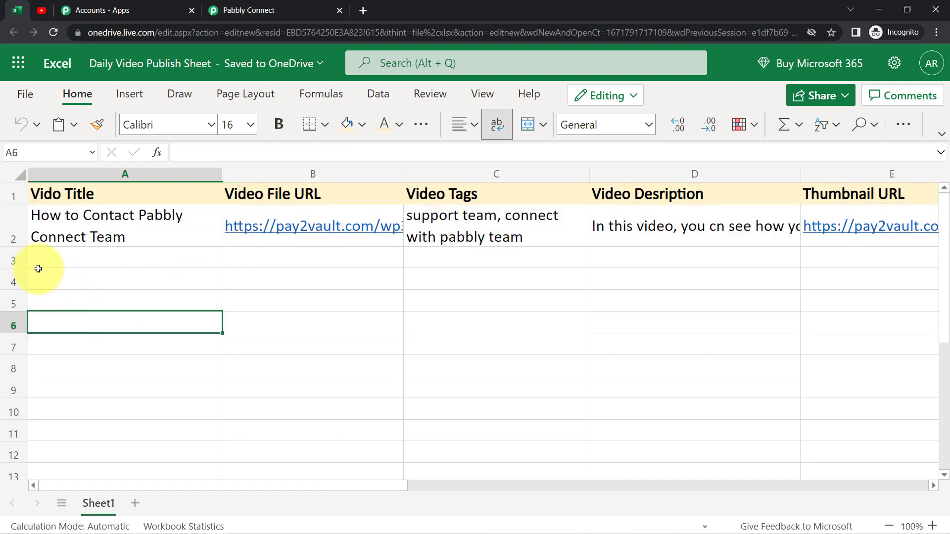
{"action": "left_click", "coordinate": [255, 9]}
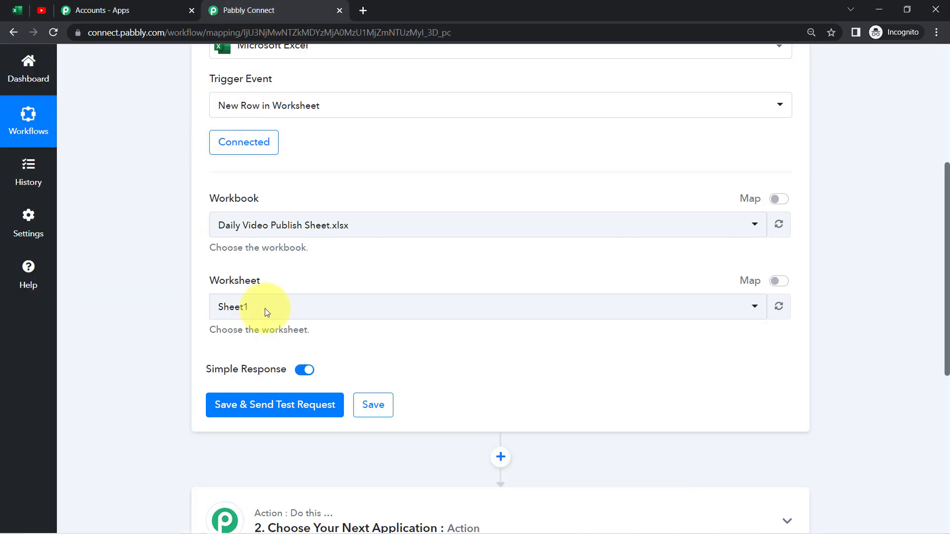
{"action": "left_click", "coordinate": [272, 410]}
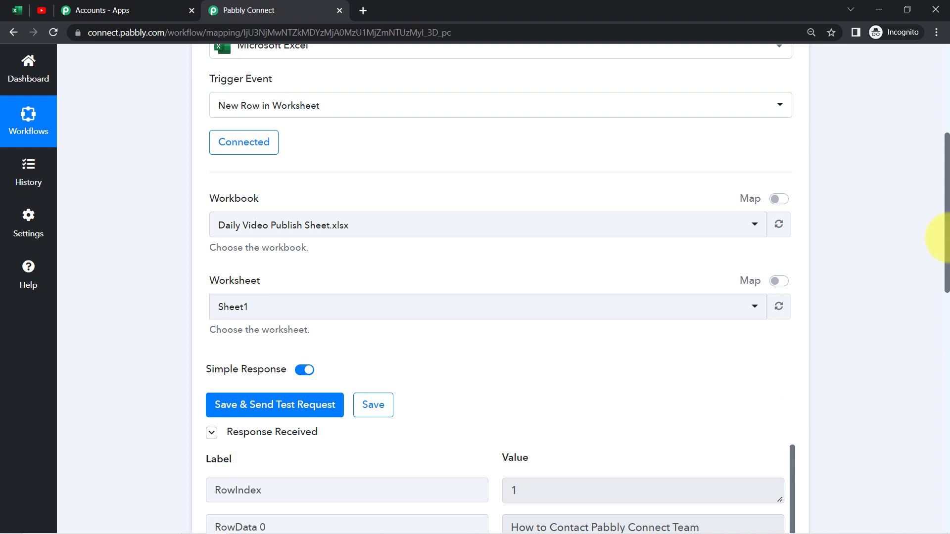
- Compare the row index and video title in the received trigger response with the Excel sheet
{"action": "left_click_drag", "start_coordinate": [946, 159], "coordinate": [943, 275]}
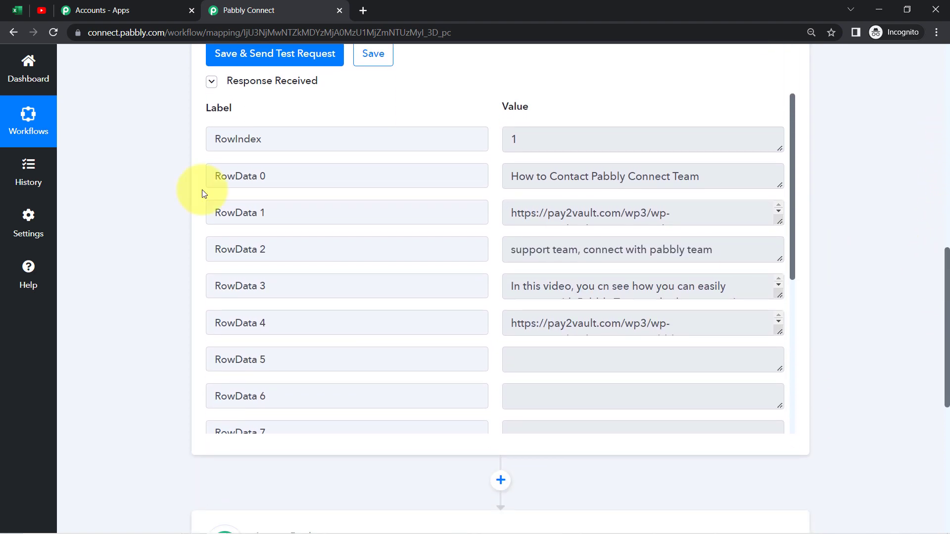
{"action": "left_click_drag", "start_coordinate": [236, 140], "coordinate": [268, 143]}
{"action": "left_click", "coordinate": [537, 147]}
{"action": "left_click_drag", "start_coordinate": [518, 177], "coordinate": [655, 177]}
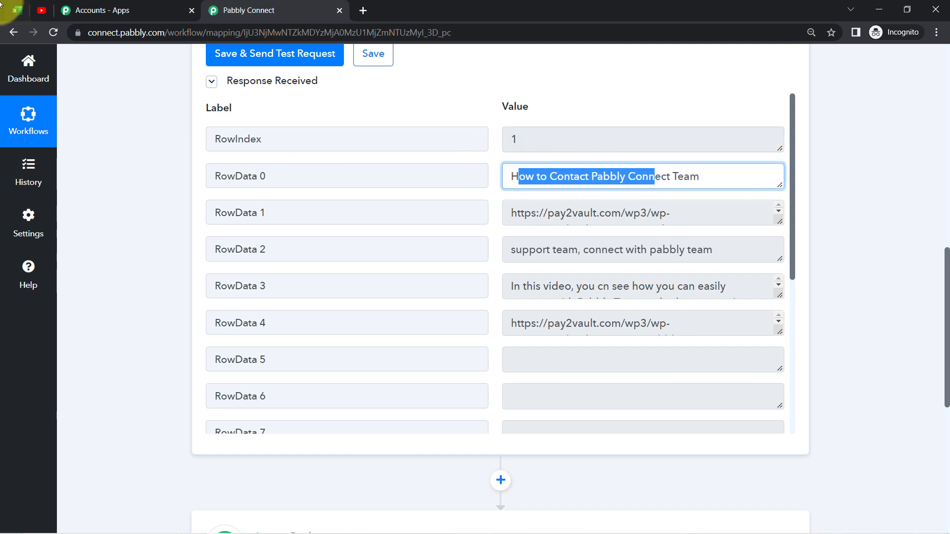
{"action": "left_click", "coordinate": [18, 10]}
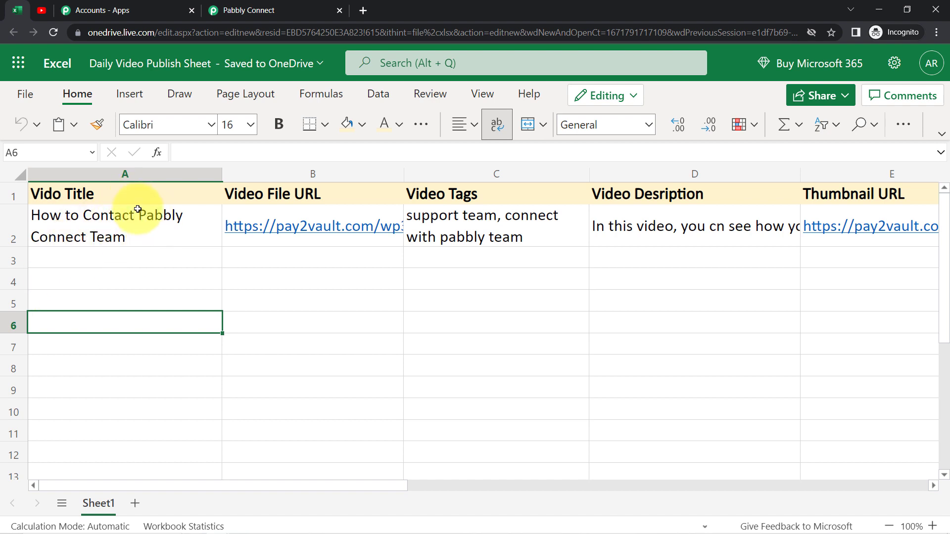
{"action": "left_click", "coordinate": [297, 10]}
{"action": "left_click", "coordinate": [549, 183]}
{"action": "left_click_drag", "start_coordinate": [548, 182], "coordinate": [691, 173]}
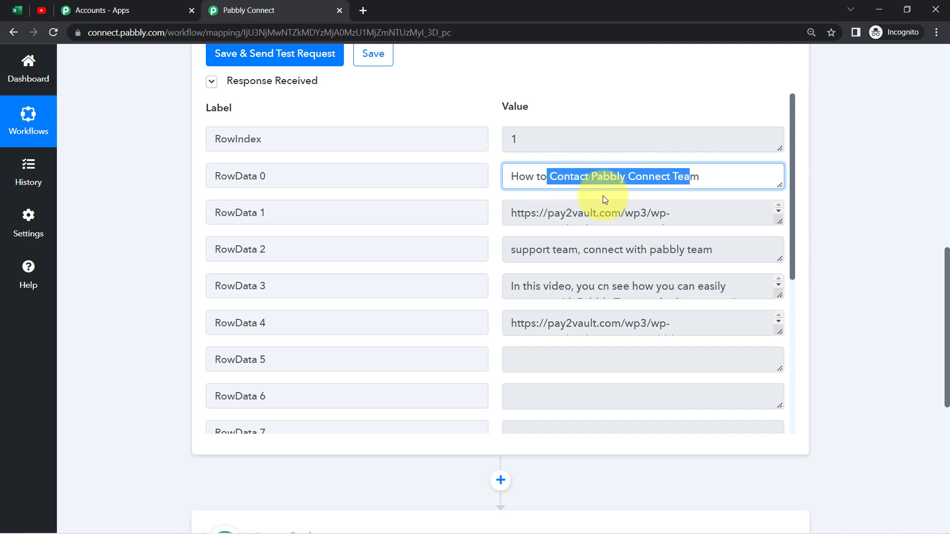
- Check the received video file URL, tags, description and thumbnail URL against the columns of the Excel sheet
{"action": "left_click_drag", "start_coordinate": [548, 216], "coordinate": [621, 239]}
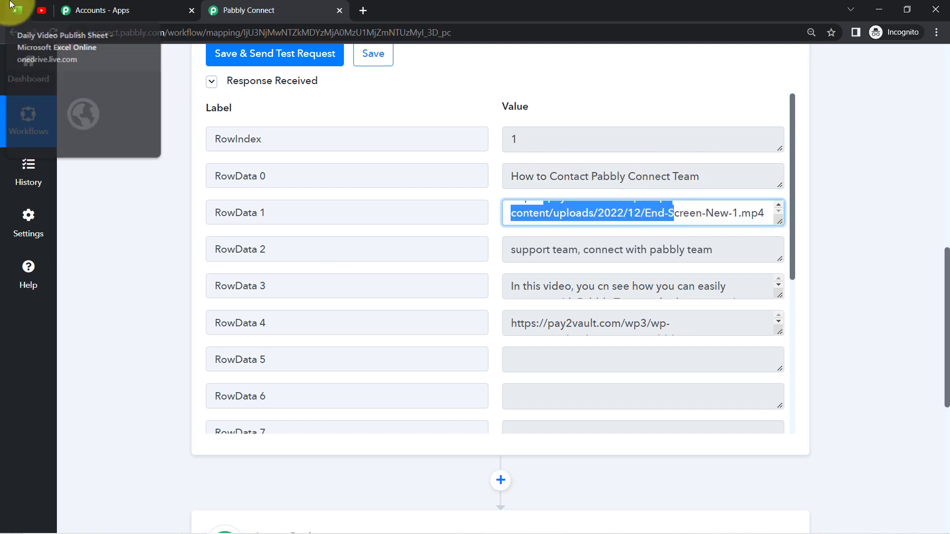
{"action": "left_click", "coordinate": [18, 10]}
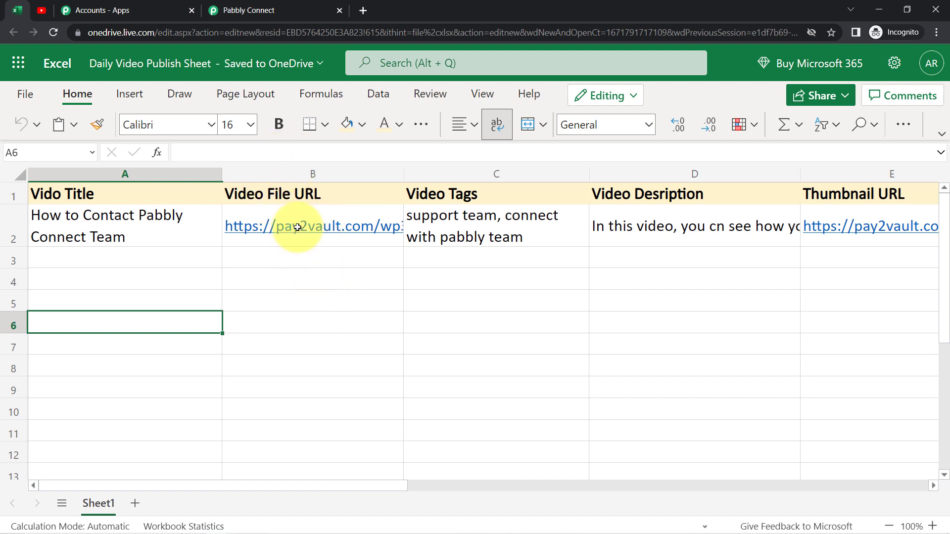
{"action": "left_click", "coordinate": [248, 10]}
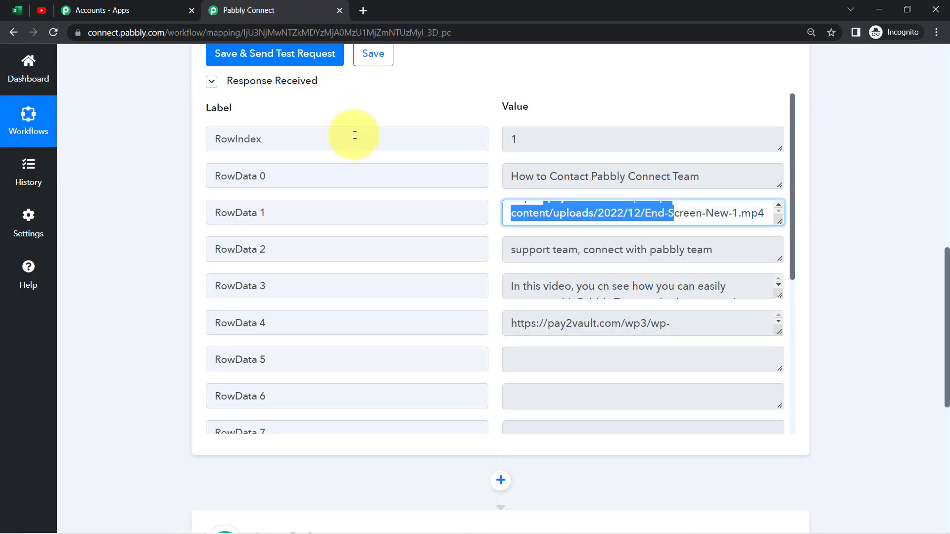
{"action": "left_click_drag", "start_coordinate": [532, 247], "coordinate": [697, 265]}
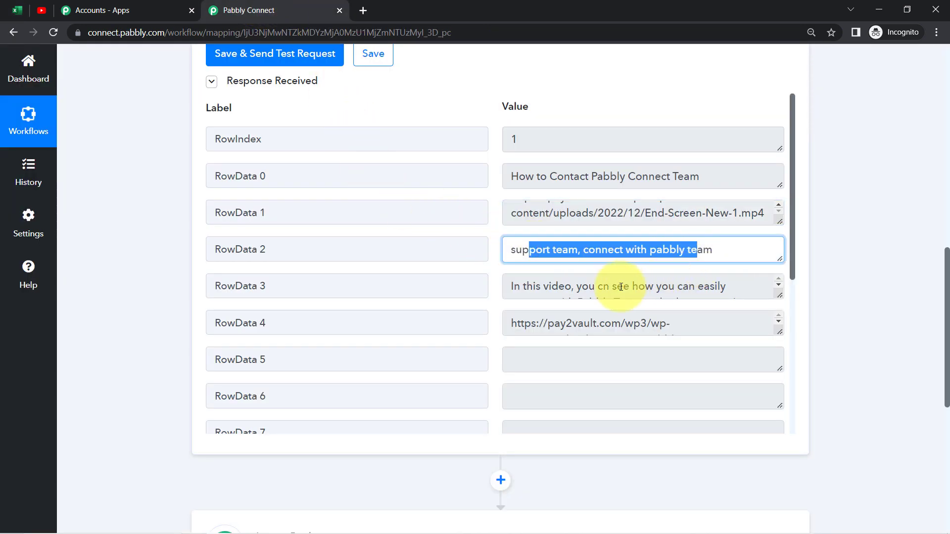
{"action": "triple_click", "coordinate": [574, 292]}
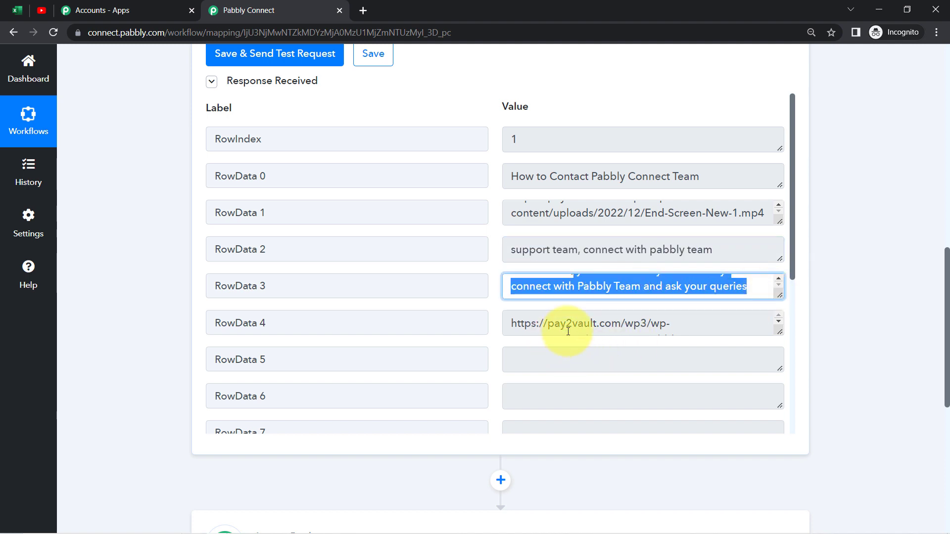
{"action": "left_click_drag", "start_coordinate": [568, 331], "coordinate": [679, 324]}
{"action": "left_click_drag", "start_coordinate": [791, 209], "coordinate": [789, 173]}
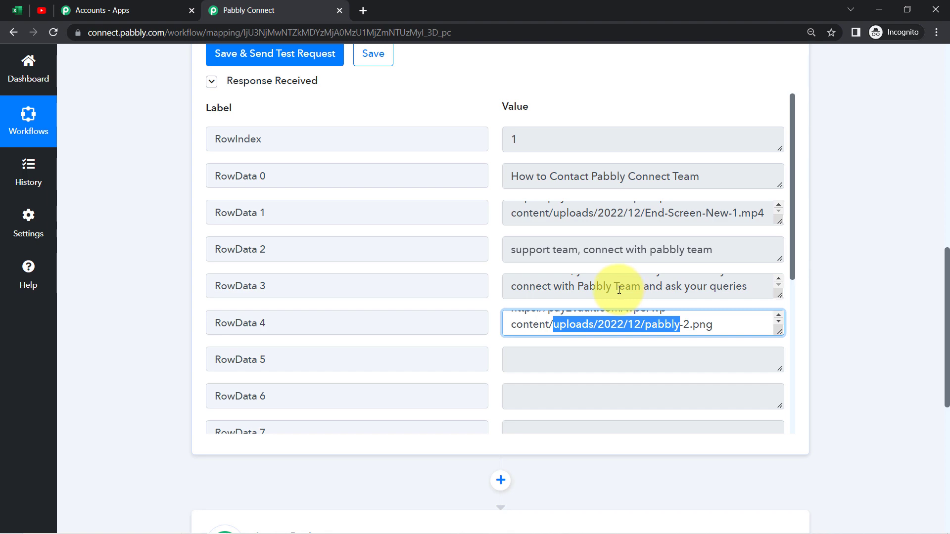
{"action": "left_click", "coordinate": [17, 10]}
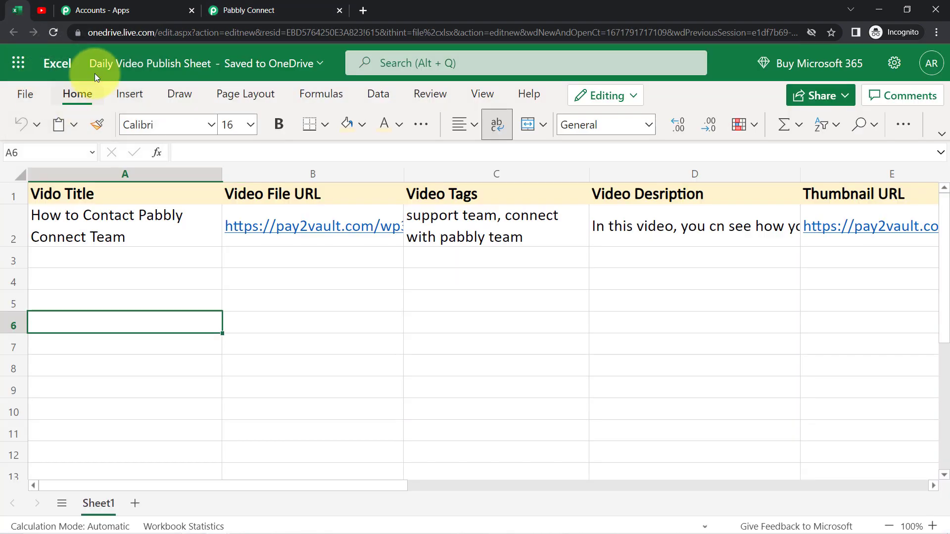
{"action": "left_click", "coordinate": [262, 10]}
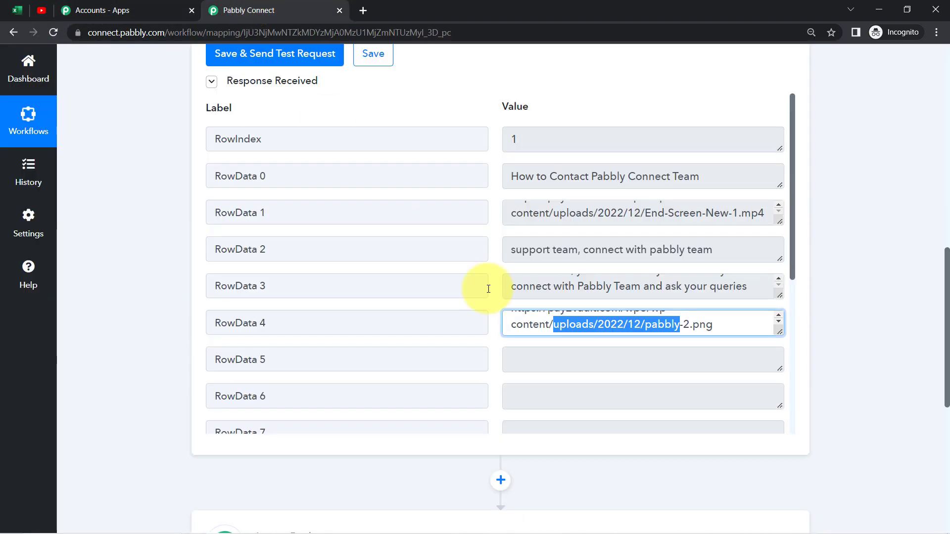
- Choose YouTube as the action application with Upload Video (Beta) as the action event, and open its connection settings
{"action": "left_click_drag", "start_coordinate": [948, 281], "coordinate": [933, 425]}
{"action": "left_click", "coordinate": [367, 185]}
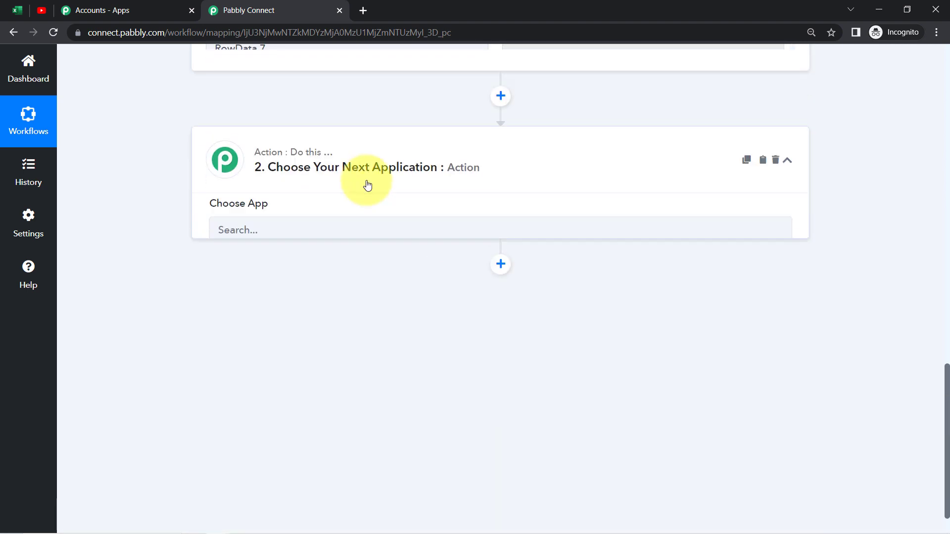
{"action": "left_click", "coordinate": [280, 251]}
{"action": "type", "text": "you"}
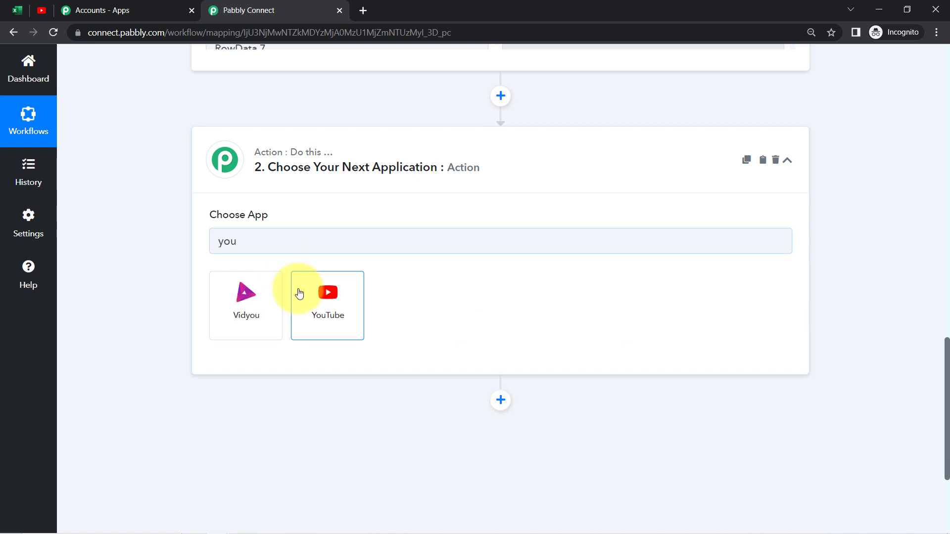
{"action": "left_click", "coordinate": [298, 294]}
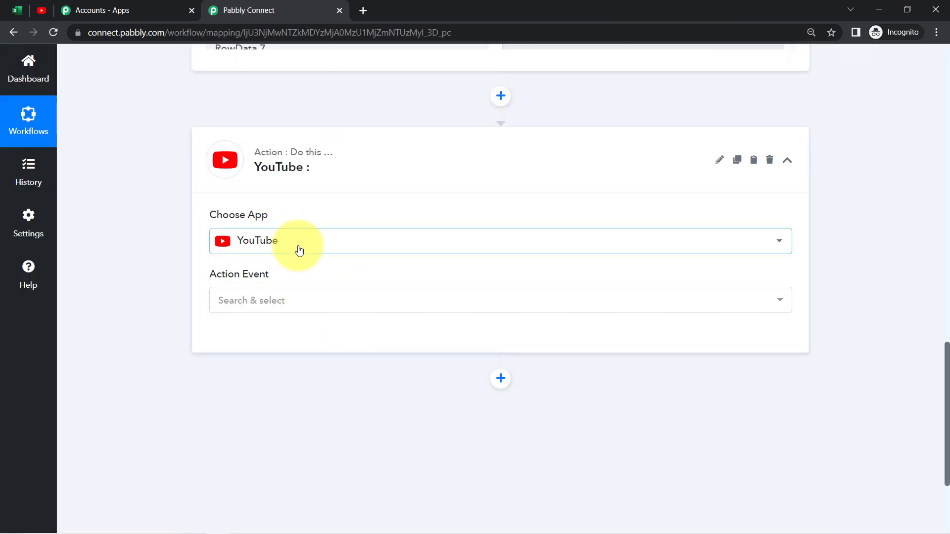
{"action": "left_click", "coordinate": [218, 308]}
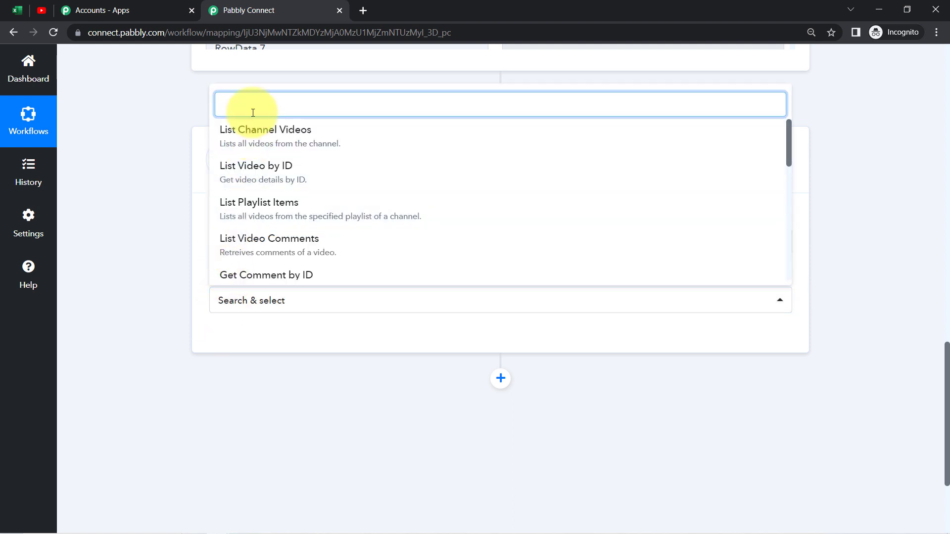
{"action": "type", "text": "uplo"}
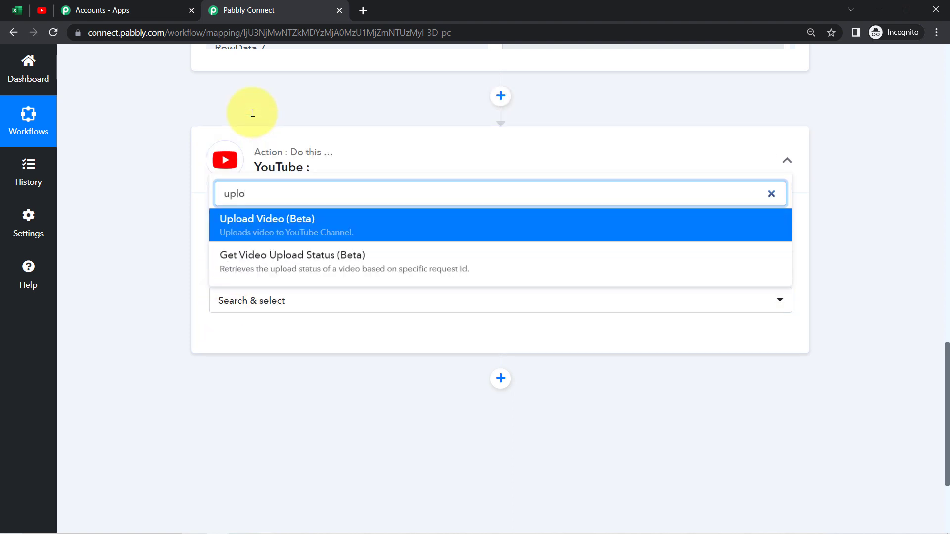
{"action": "left_click", "coordinate": [287, 231]}
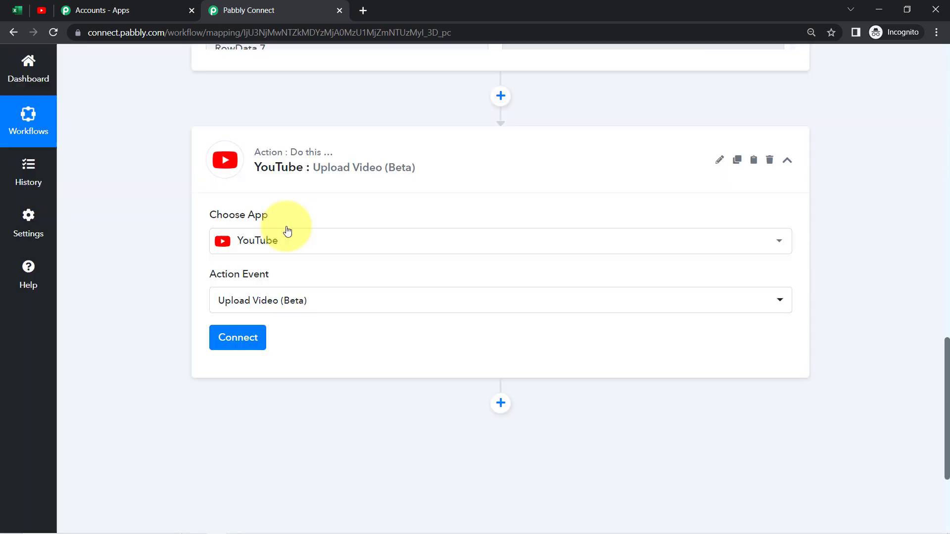
{"action": "left_click", "coordinate": [233, 342]}
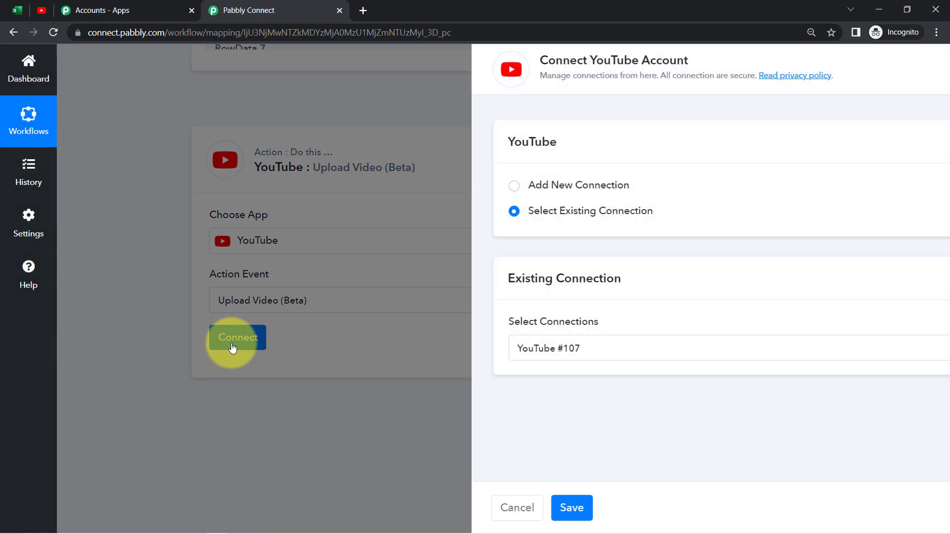
{"action": "left_click", "coordinate": [541, 183]}
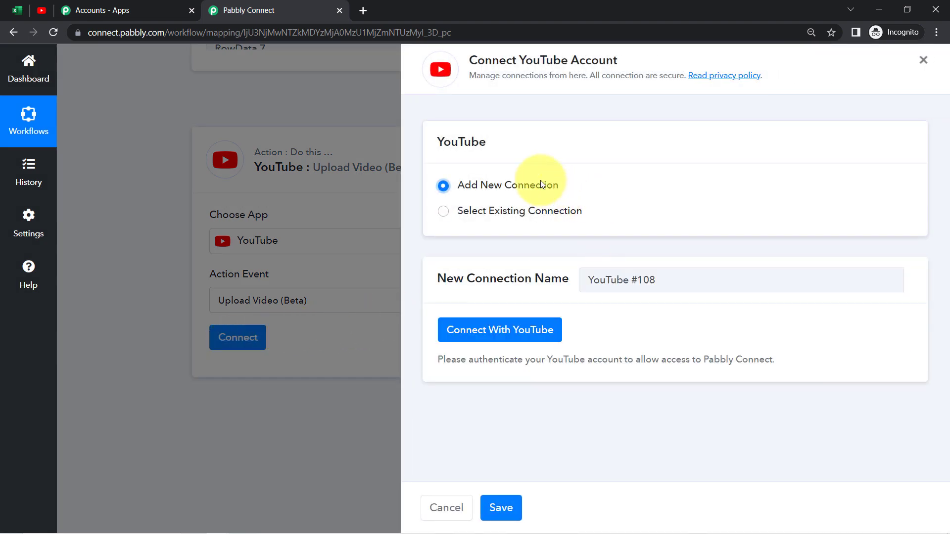
{"action": "left_click", "coordinate": [499, 337]}
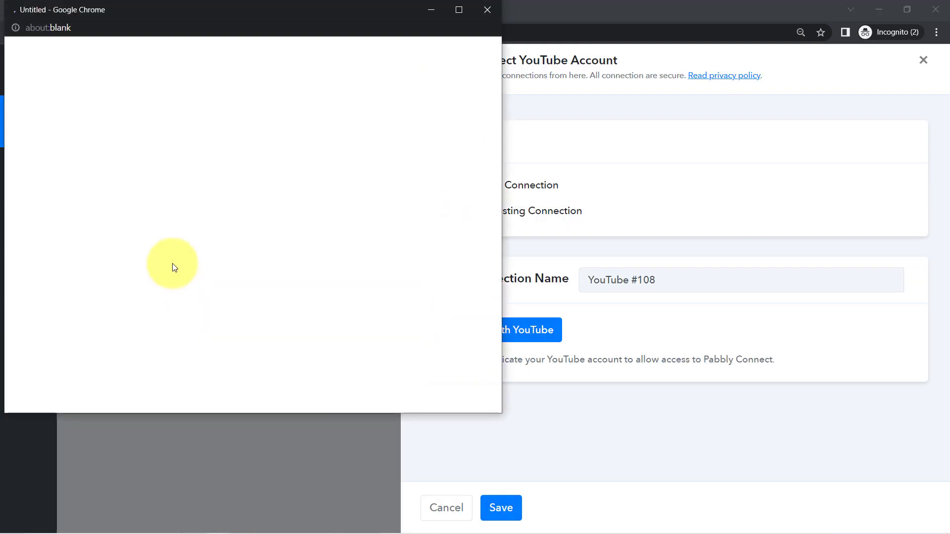
{"action": "left_click", "coordinate": [488, 9]}
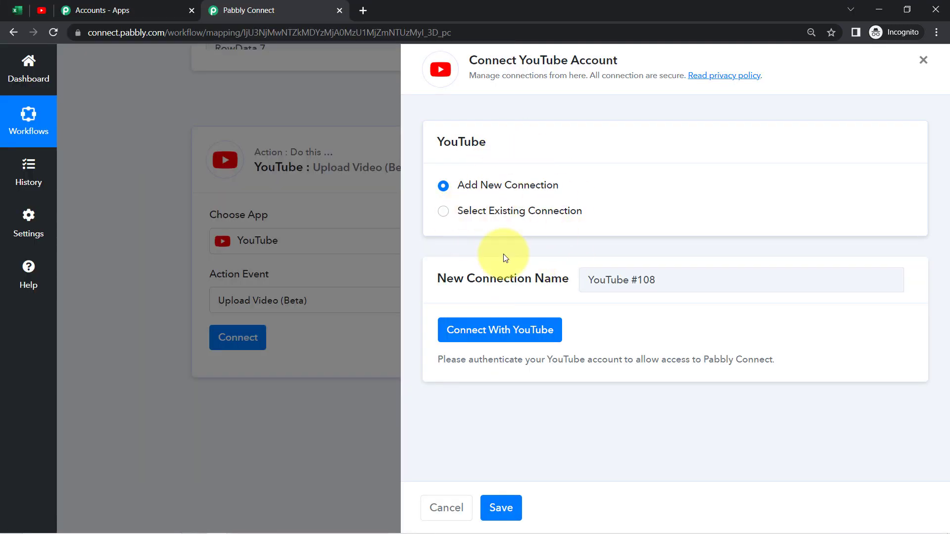
{"action": "left_click_drag", "start_coordinate": [506, 60], "coordinate": [592, 59]}
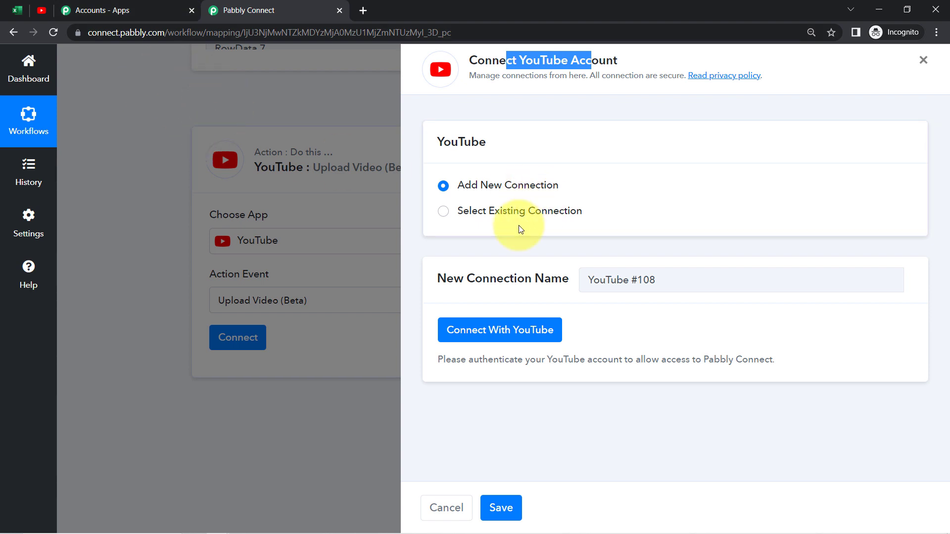
- Connect the YouTube action through the existing YouTube connection and save it
{"action": "left_click", "coordinate": [443, 211]}
{"action": "left_click", "coordinate": [500, 508]}
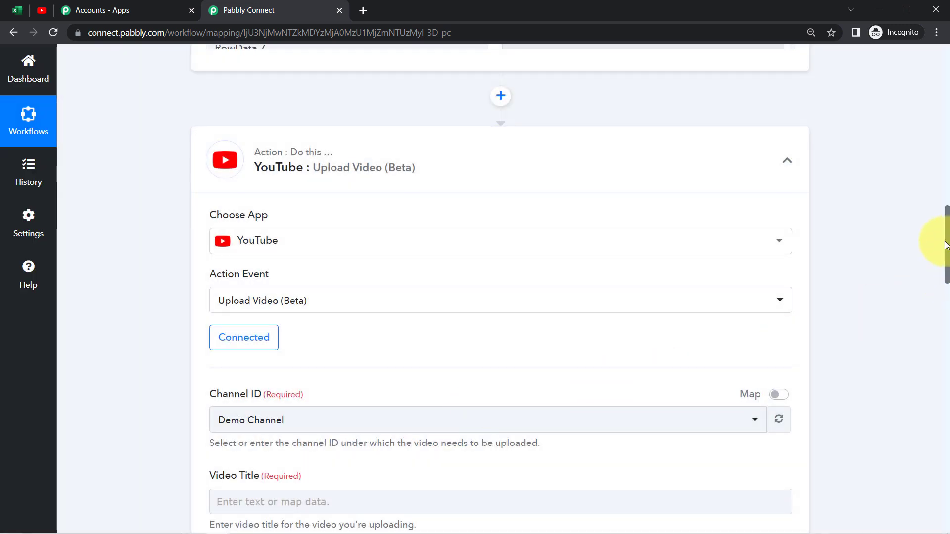
- Compare the Channel ID selected in the YouTube action with the channel name shown in YouTube Studio
{"action": "left_click_drag", "start_coordinate": [947, 245], "coordinate": [946, 291]}
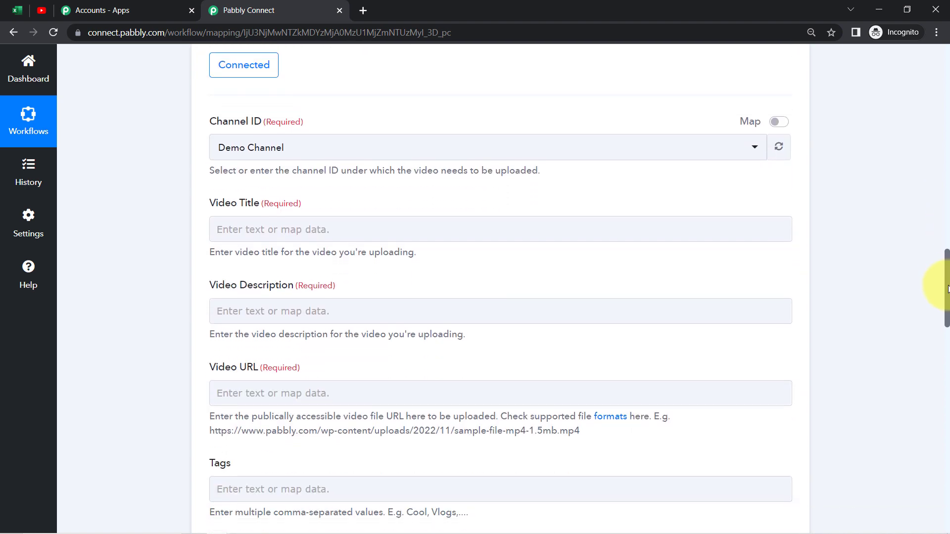
{"action": "left_click", "coordinate": [47, 5]}
{"action": "left_click_drag", "start_coordinate": [67, 236], "coordinate": [145, 241]}
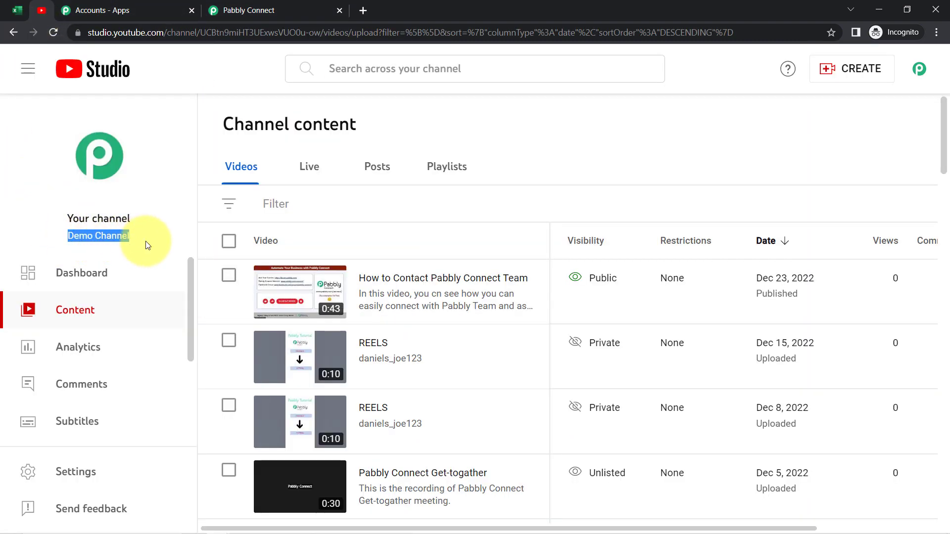
{"action": "left_click", "coordinate": [226, 10]}
{"action": "left_click", "coordinate": [260, 157]}
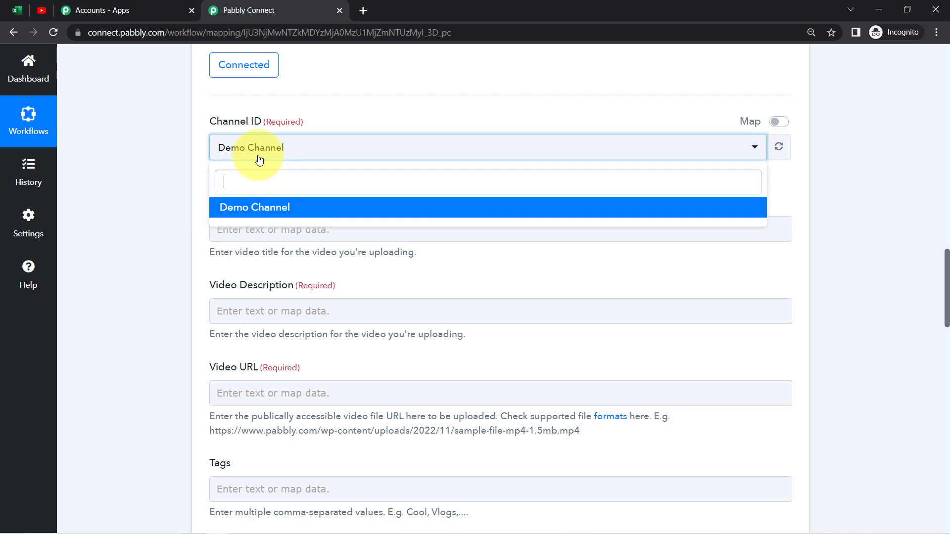
{"action": "left_click", "coordinate": [185, 232]}
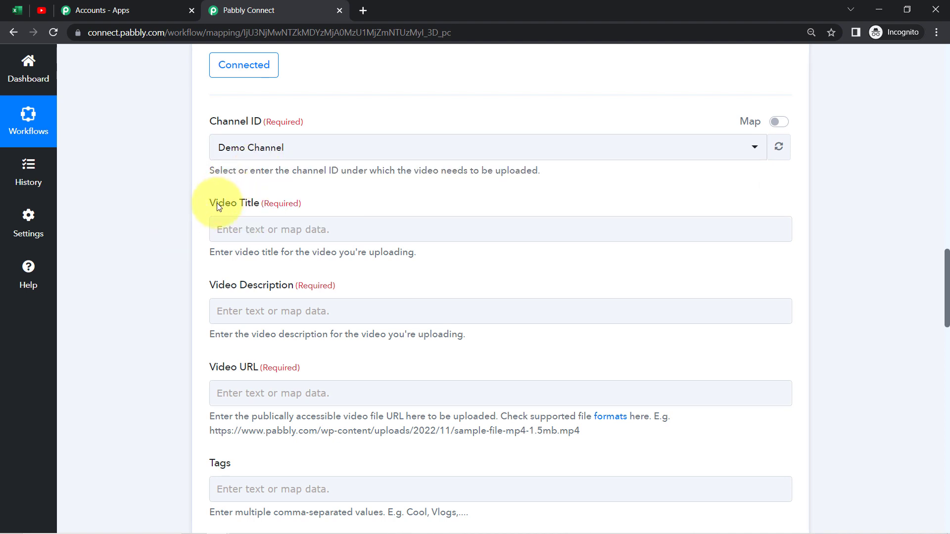
- Review the YouTube action's title, description, URL and remaining video fields alongside the row data received by the Excel trigger
{"action": "left_click_drag", "start_coordinate": [217, 203], "coordinate": [268, 229]}
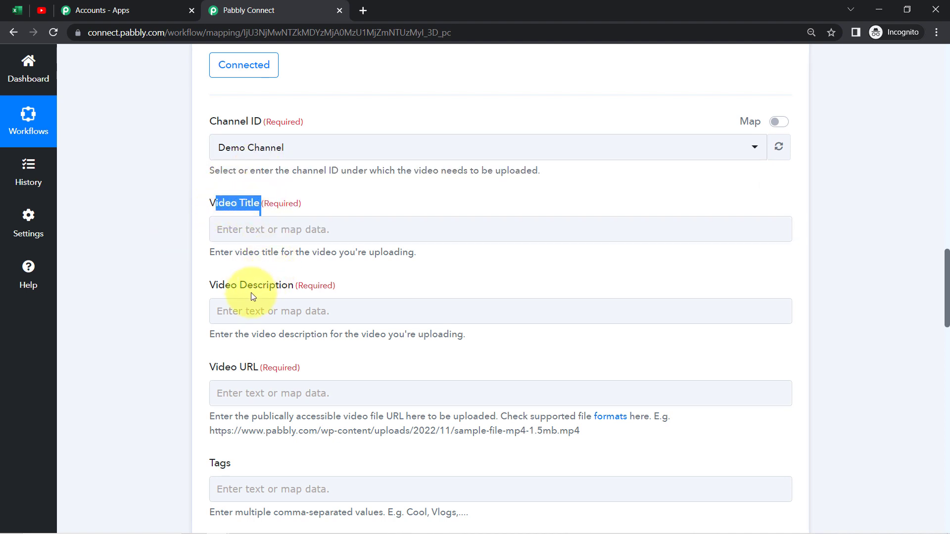
{"action": "left_click_drag", "start_coordinate": [248, 295], "coordinate": [294, 292]}
{"action": "left_click_drag", "start_coordinate": [238, 367], "coordinate": [292, 372]}
{"action": "left_click_drag", "start_coordinate": [947, 317], "coordinate": [947, 376]}
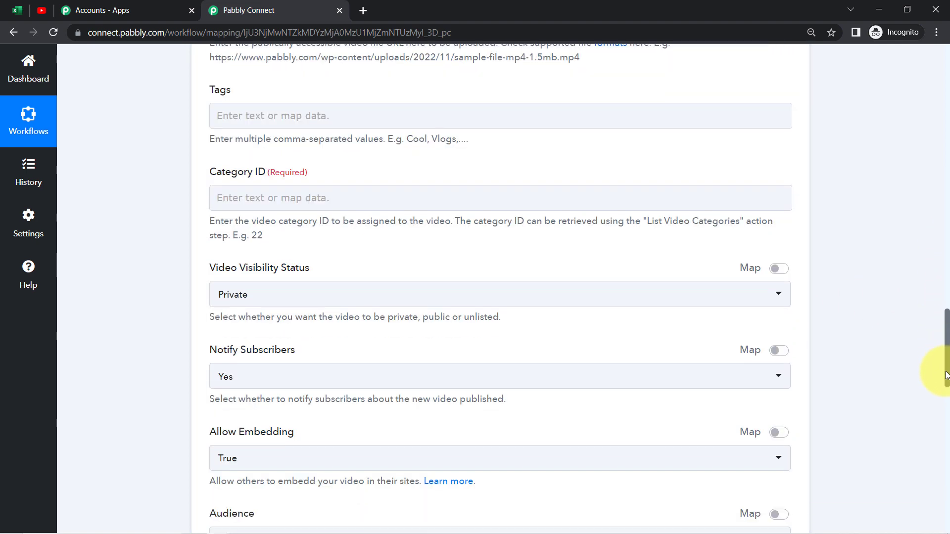
{"action": "left_click_drag", "start_coordinate": [946, 376], "coordinate": [935, 315]}
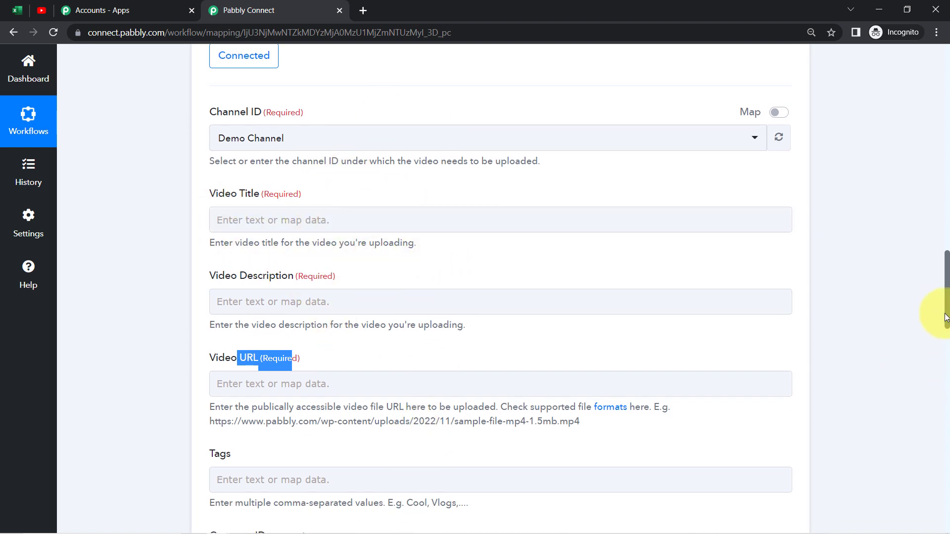
{"action": "left_click_drag", "start_coordinate": [946, 315], "coordinate": [925, 176]}
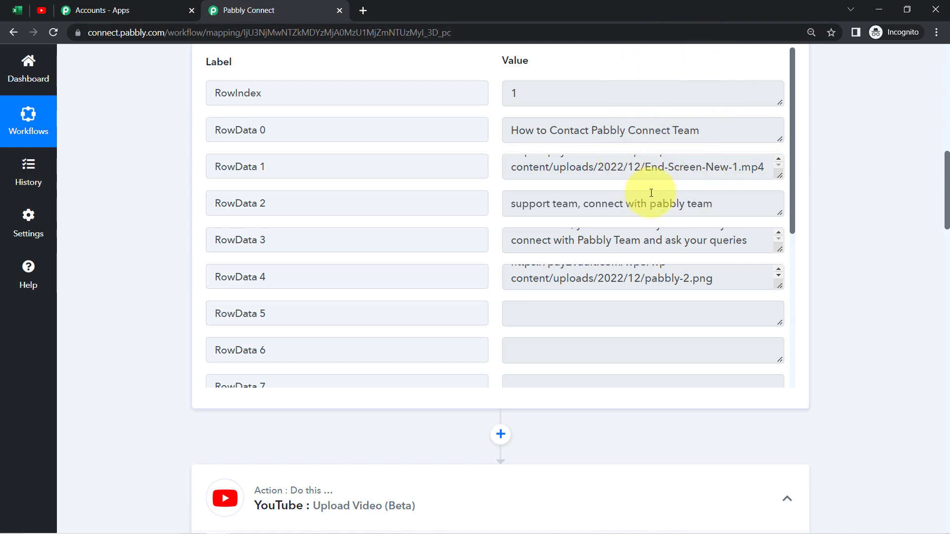
- Map the YouTube action's Video Title to RowData 0 from the Microsoft Excel trigger
{"action": "left_click_drag", "start_coordinate": [945, 187], "coordinate": [946, 275]}
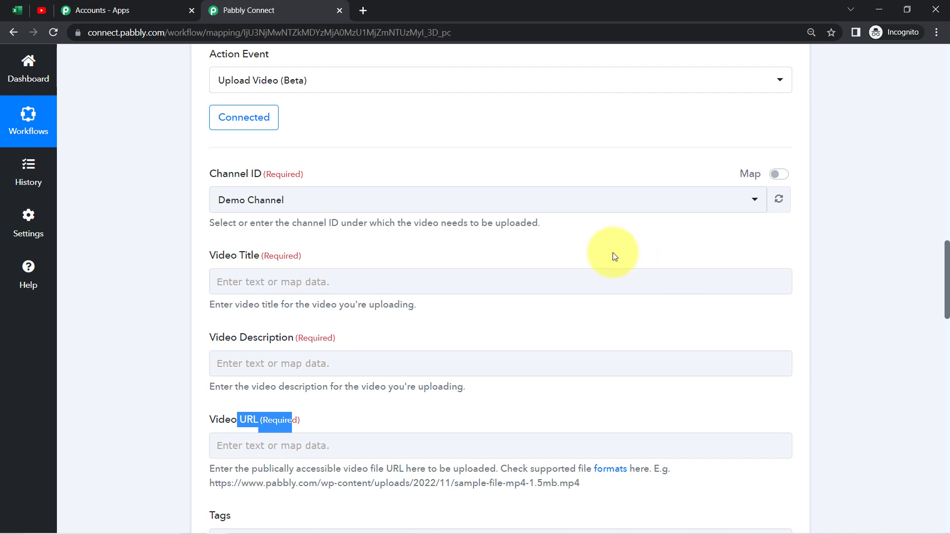
{"action": "left_click", "coordinate": [441, 283]}
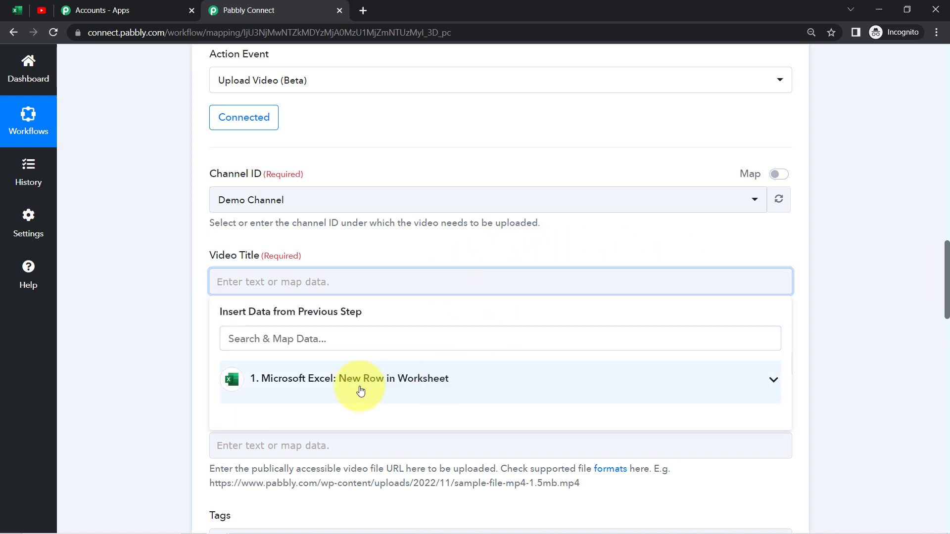
{"action": "left_click", "coordinate": [318, 381]}
{"action": "left_click_drag", "start_coordinate": [948, 265], "coordinate": [947, 286]}
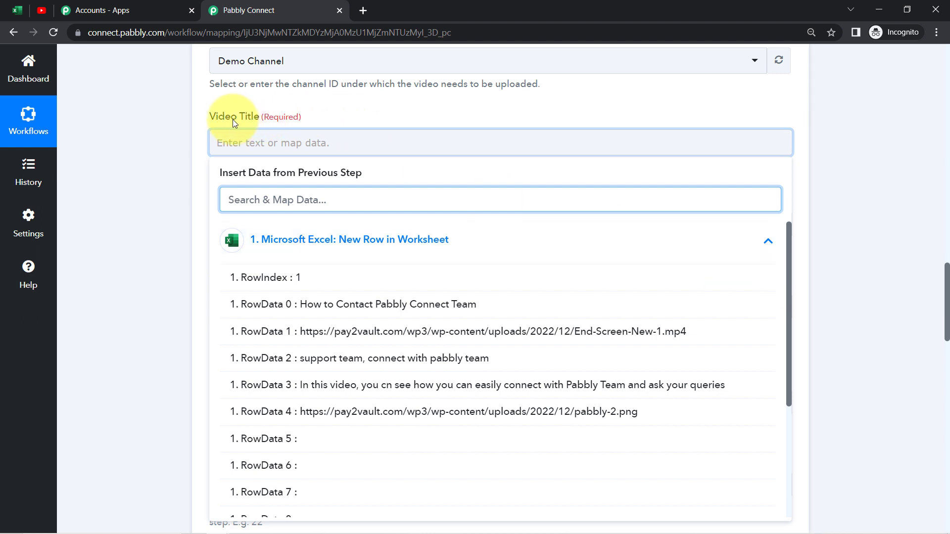
{"action": "left_click", "coordinate": [394, 304]}
{"action": "left_click", "coordinate": [171, 221]}
- Map the Video Description to RowData 3 from the Microsoft Excel trigger
{"action": "left_click", "coordinate": [413, 229]}
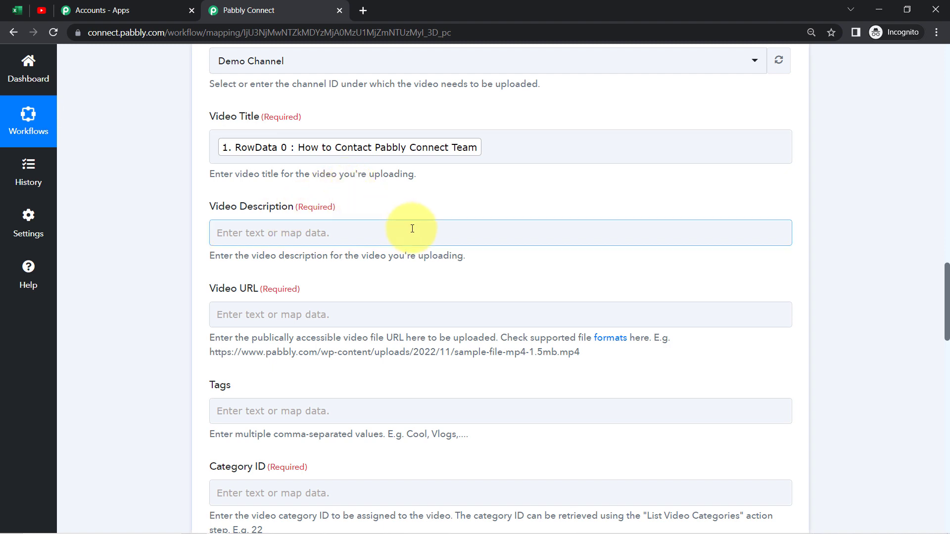
{"action": "left_click", "coordinate": [339, 229]}
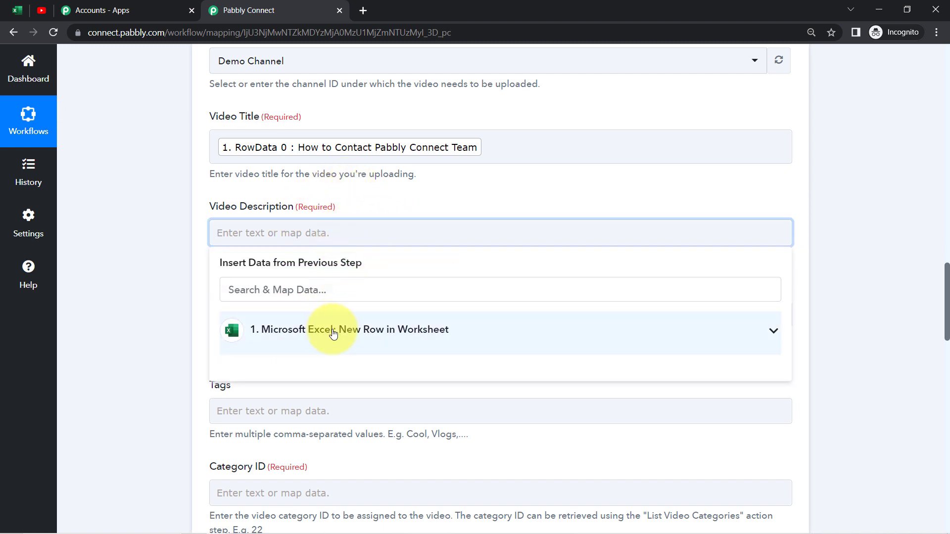
{"action": "left_click", "coordinate": [333, 332]}
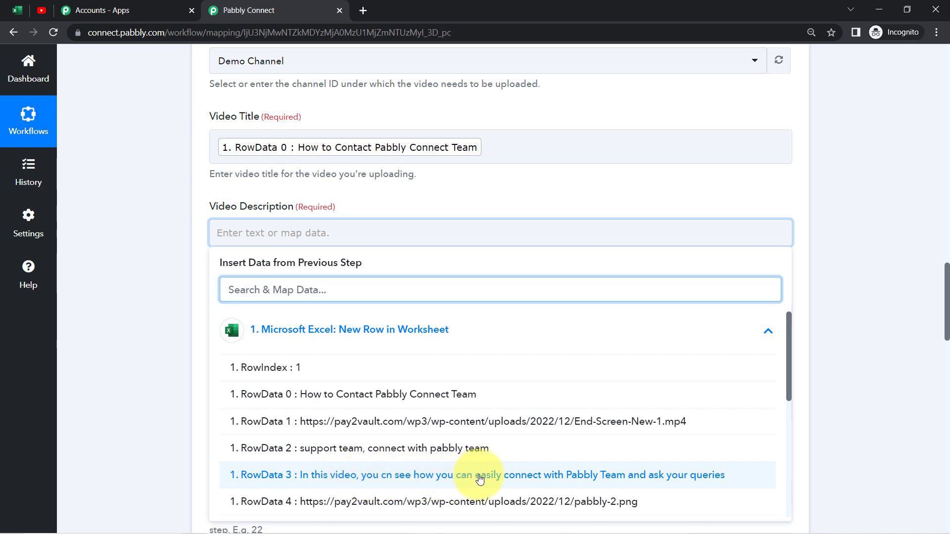
{"action": "left_click", "coordinate": [425, 474]}
{"action": "left_click", "coordinate": [156, 362]}
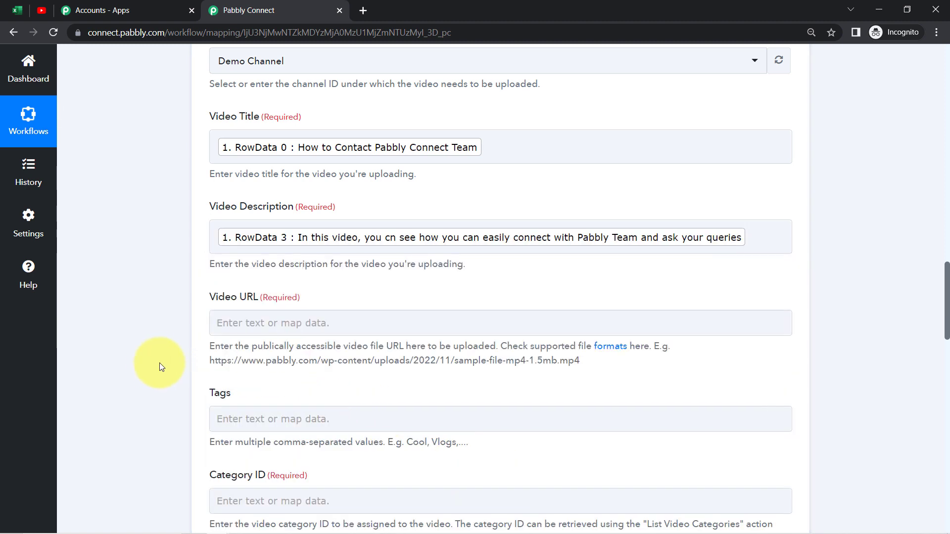
- Check the supported file format note and map the Video URL to RowData 1, the MP4 link from the Excel trigger
{"action": "scroll", "coordinate": [948, 299], "scroll_direction": "down", "scroll_amount": 3}
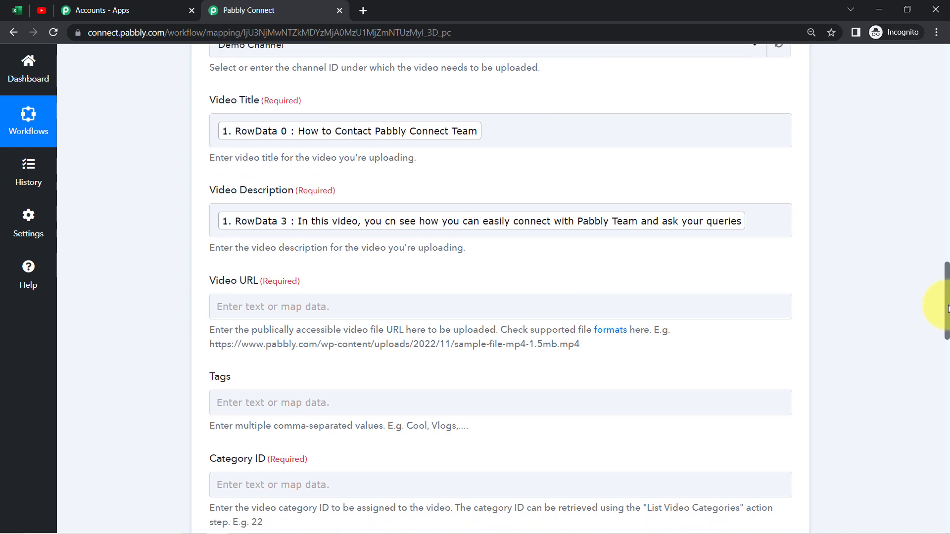
{"action": "left_click_drag", "start_coordinate": [253, 214], "coordinate": [600, 219]}
{"action": "left_click", "coordinate": [593, 213]}
{"action": "left_click_drag", "start_coordinate": [520, 208], "coordinate": [643, 207]}
{"action": "left_click", "coordinate": [568, 174]}
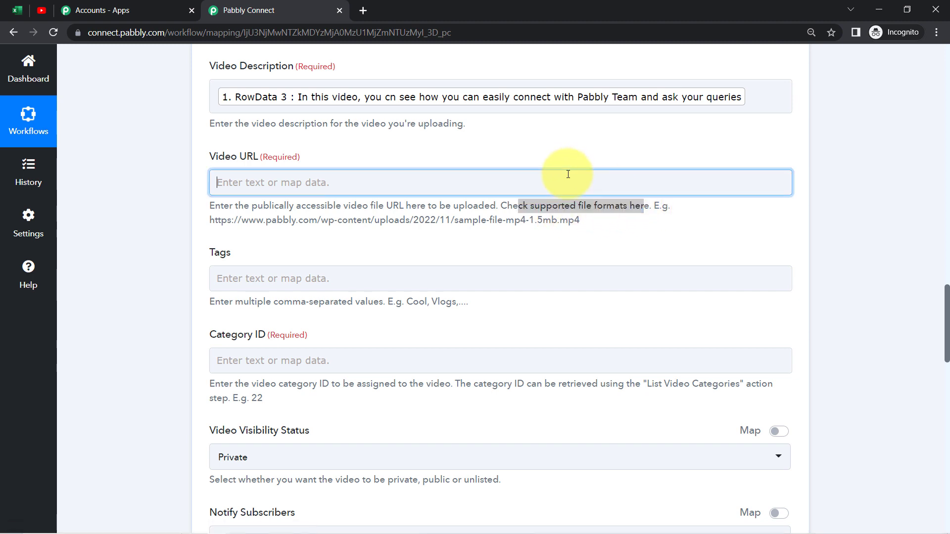
{"action": "left_click", "coordinate": [333, 292]}
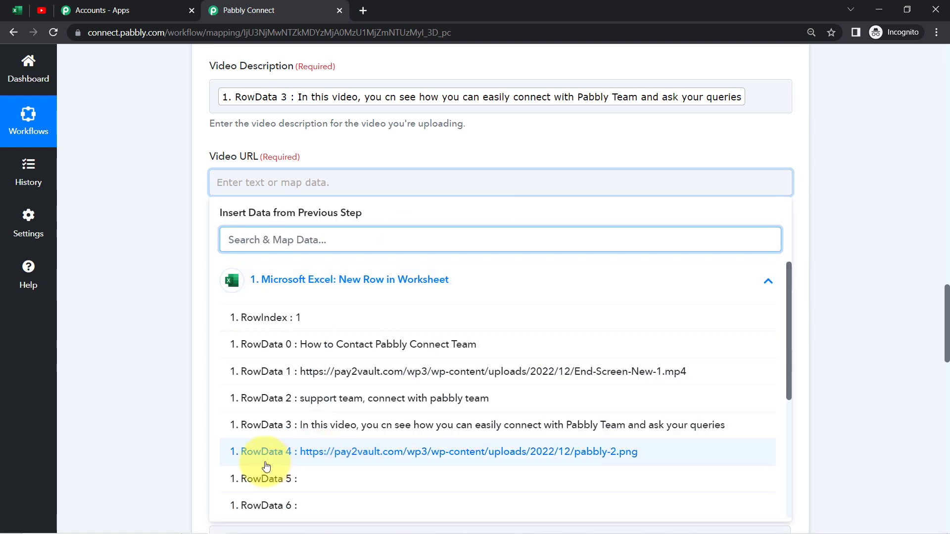
{"action": "left_click", "coordinate": [475, 381]}
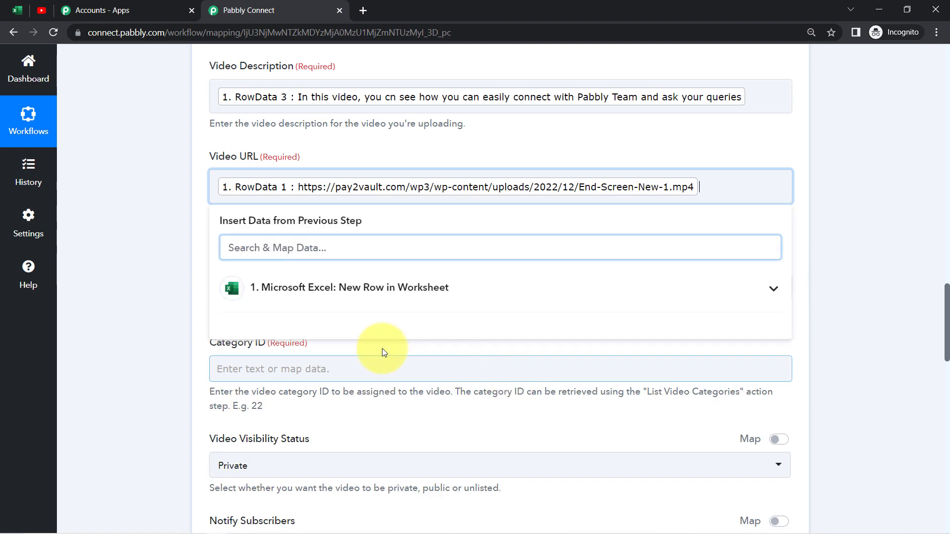
{"action": "left_click", "coordinate": [128, 272]}
- Map the Tags field to RowData 2 from the Microsoft Excel trigger
{"action": "left_click", "coordinate": [258, 283]}
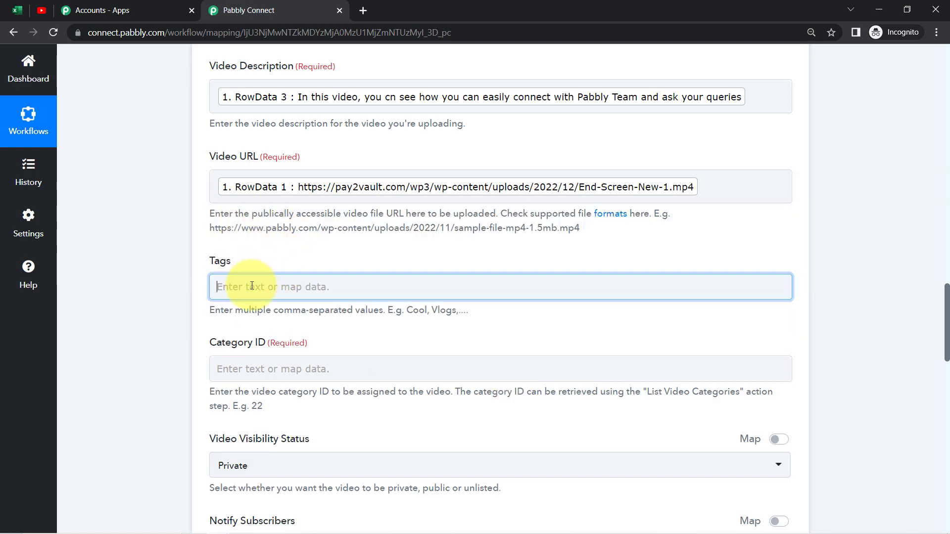
{"action": "left_click", "coordinate": [312, 391]}
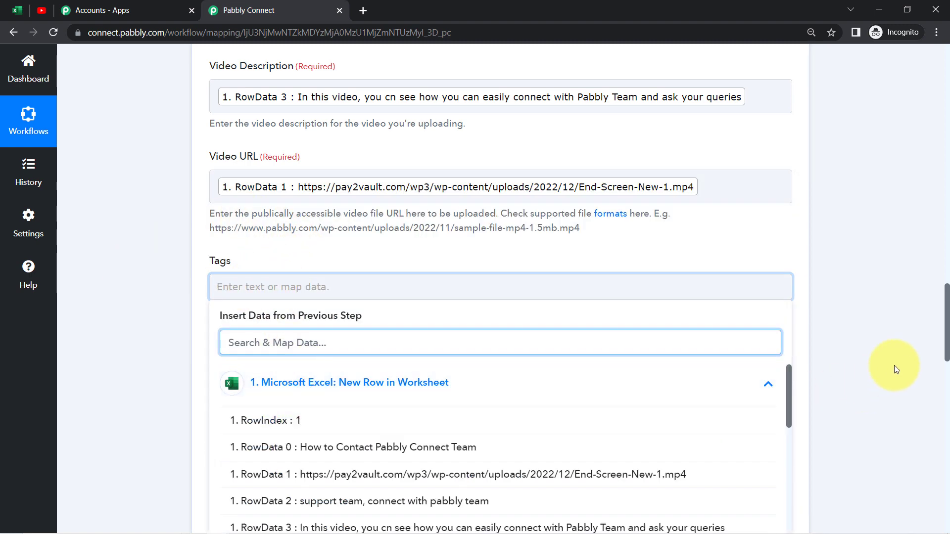
{"action": "scroll", "coordinate": [948, 319], "scroll_direction": "down", "scroll_amount": 2}
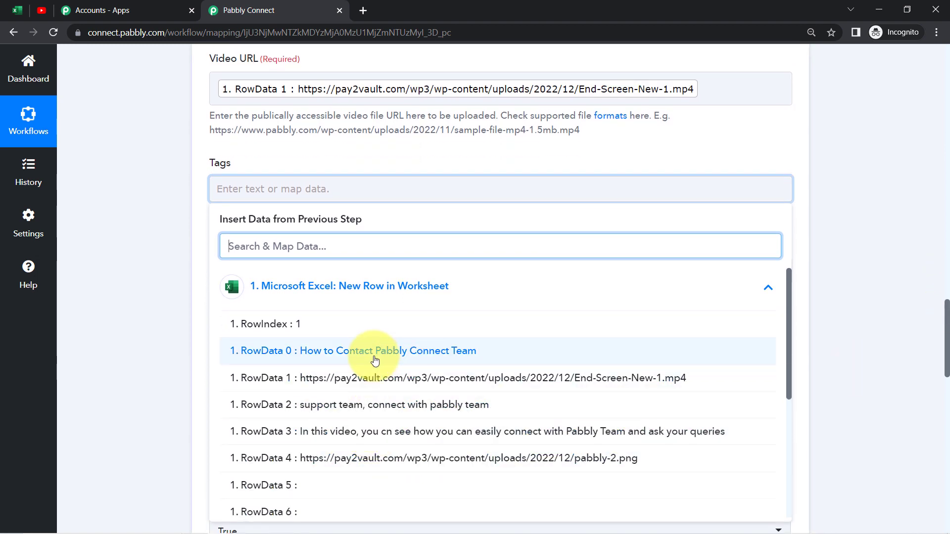
{"action": "left_click", "coordinate": [365, 410]}
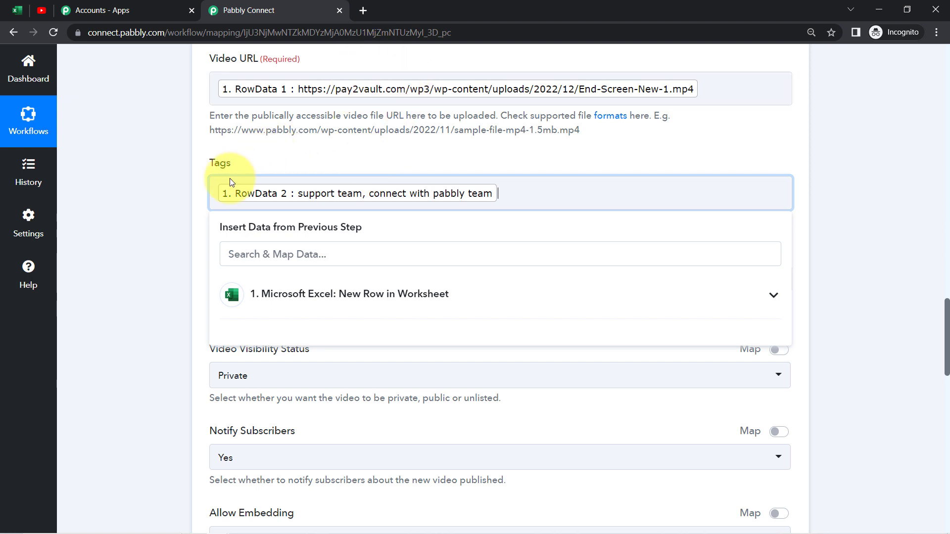
{"action": "left_click", "coordinate": [191, 202]}
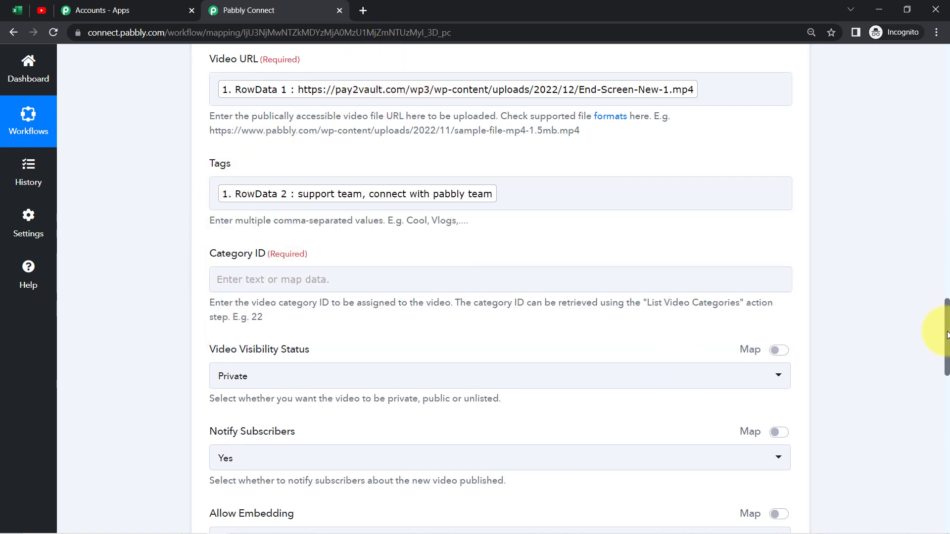
- Check the mapped title, description, URL and tags against the Excel sheet and the trigger's received response
{"action": "scroll", "coordinate": [946, 332], "scroll_direction": "down", "scroll_amount": 2}
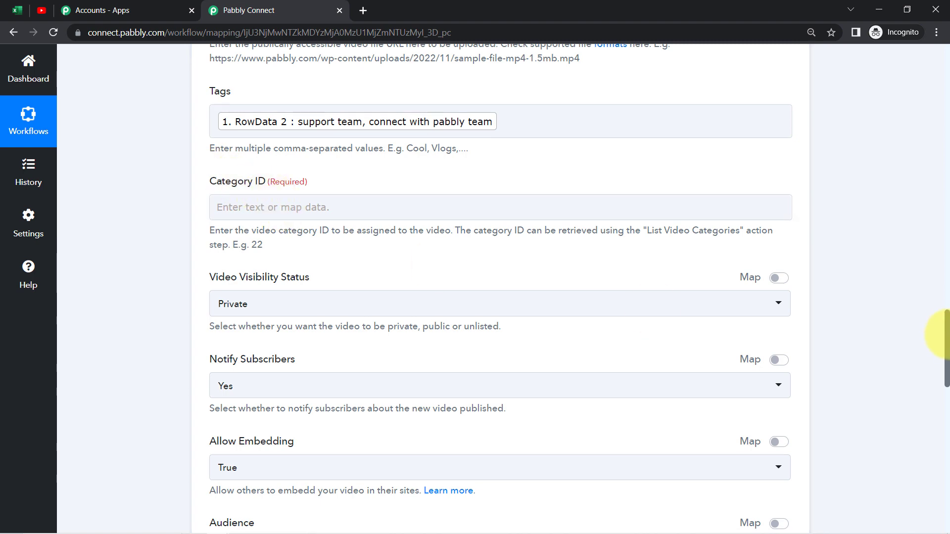
{"action": "scroll", "coordinate": [942, 334], "scroll_direction": "up", "scroll_amount": 6}
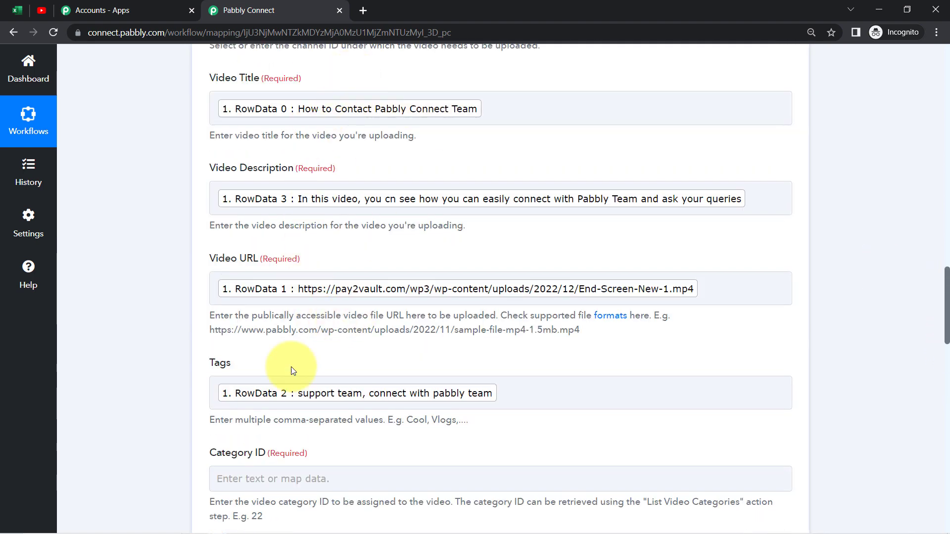
{"action": "left_click", "coordinate": [6, 4]}
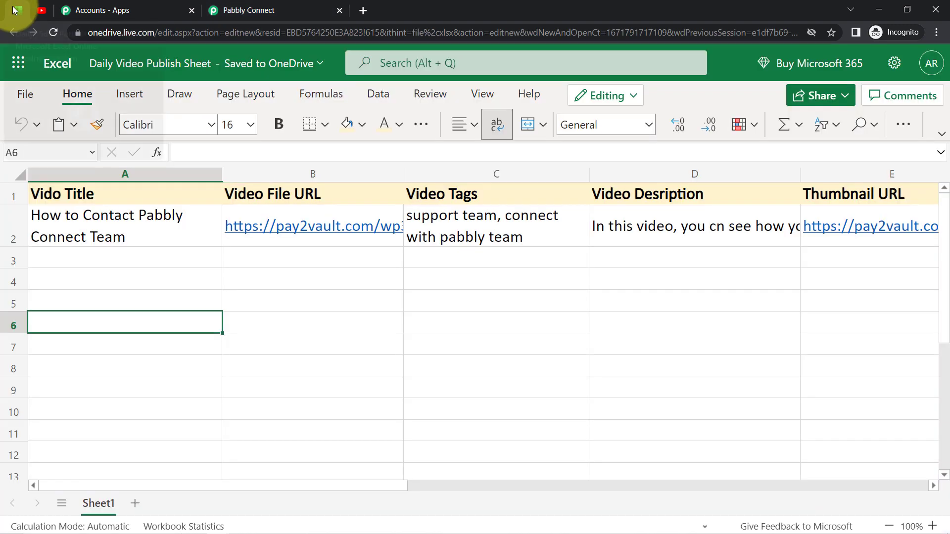
{"action": "left_click", "coordinate": [76, 263]}
{"action": "left_click", "coordinate": [211, 6]}
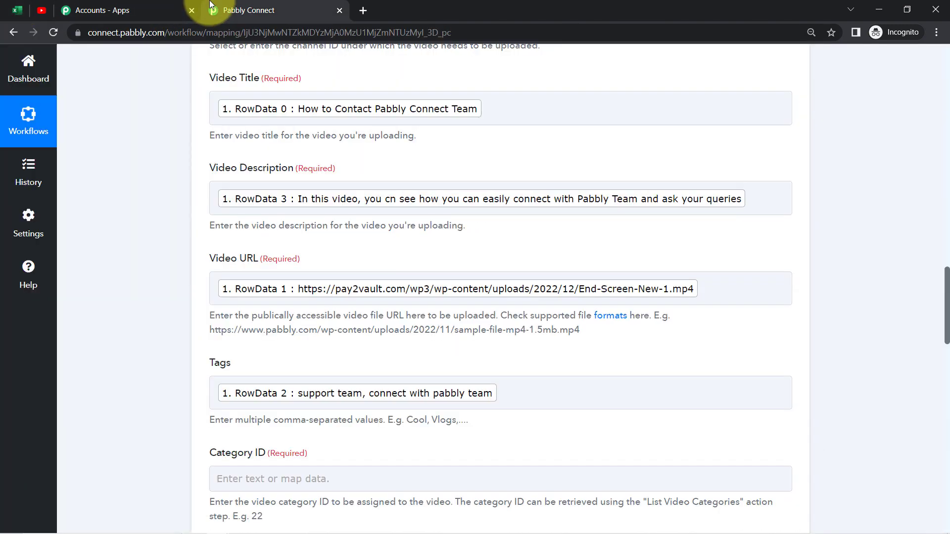
{"action": "left_click_drag", "start_coordinate": [946, 311], "coordinate": [942, 124]}
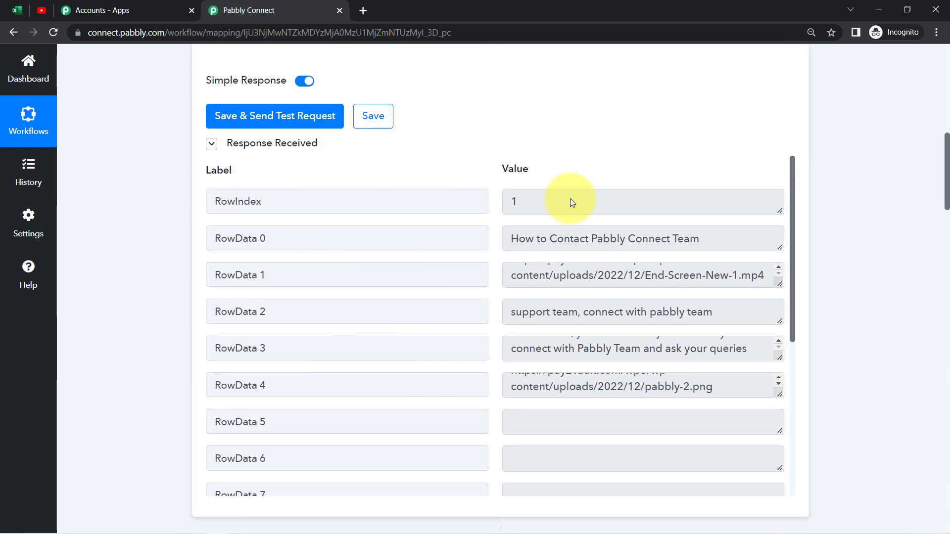
{"action": "left_click_drag", "start_coordinate": [946, 182], "coordinate": [945, 309]}
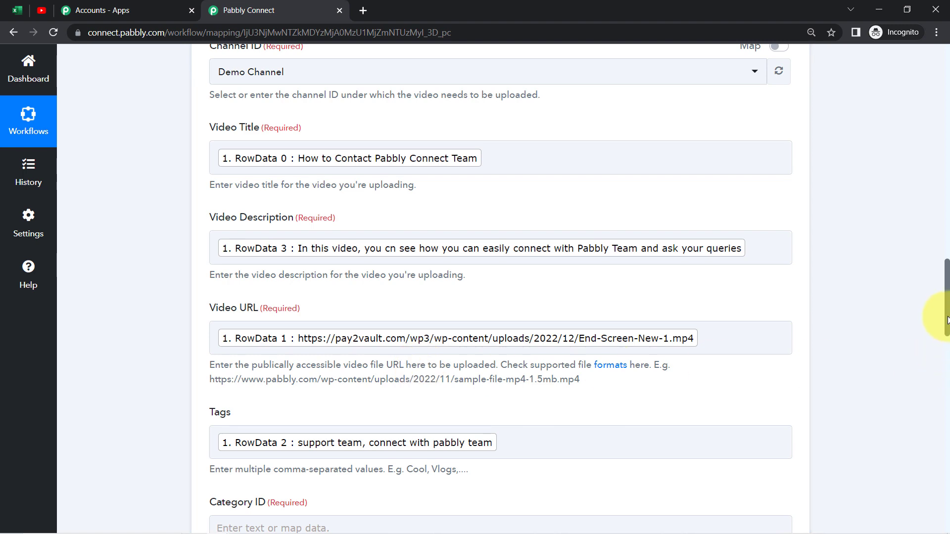
{"action": "scroll", "coordinate": [947, 319], "scroll_direction": "down", "scroll_amount": 4}
{"action": "left_click", "coordinate": [284, 346]}
{"action": "type", "text": "rgfbdfb"}
{"action": "key", "text": "BackSpace"}
{"action": "key", "text": "BackSpace"}
{"action": "key", "text": "BackSpace"}
{"action": "key", "text": "BackSpace"}
{"action": "key", "text": "BackSpace"}
{"action": "key", "text": "BackSpace"}
{"action": "key", "text": "BackSpace"}
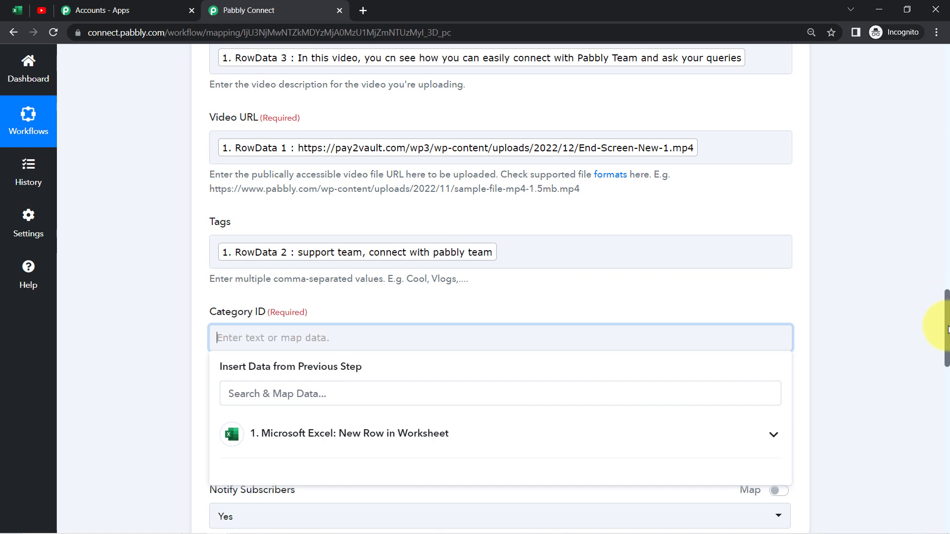
- Check how often the Excel trigger looks for new data, and examine the empty rows below the video entry in the sheet
{"action": "left_click_drag", "start_coordinate": [948, 329], "coordinate": [939, 96]}
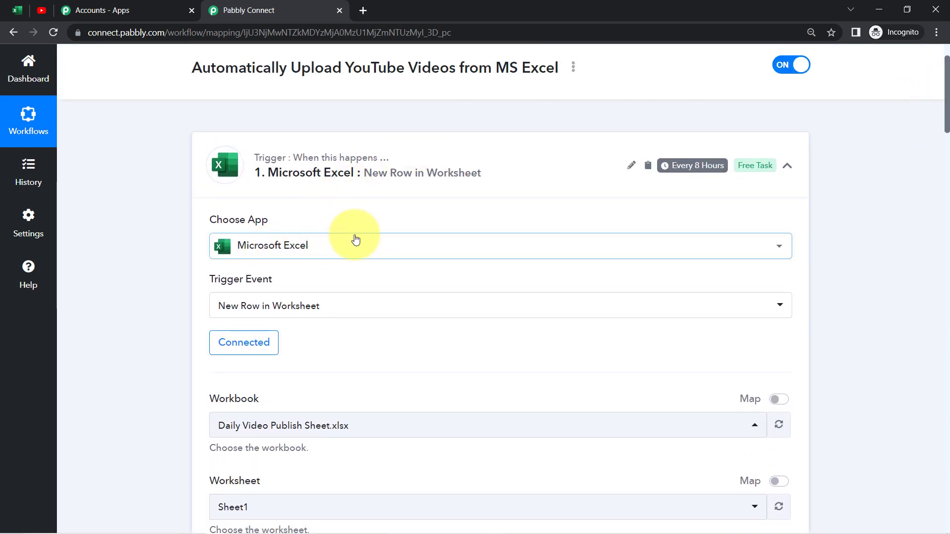
{"action": "mouse_move", "coordinate": [680, 173]}
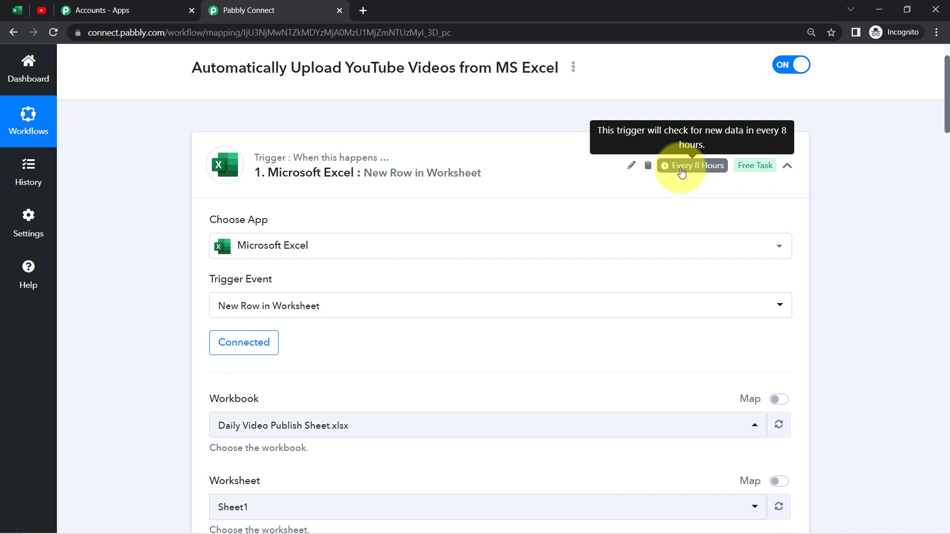
{"action": "left_click", "coordinate": [17, 10]}
{"action": "left_click", "coordinate": [102, 319]}
{"action": "left_click_drag", "start_coordinate": [93, 259], "coordinate": [98, 409]}
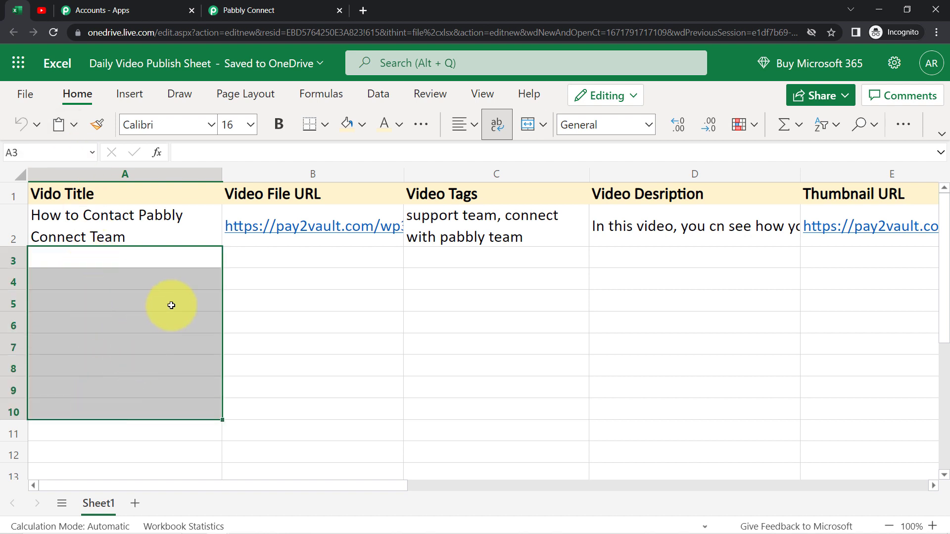
{"action": "left_click", "coordinate": [148, 299]}
{"action": "left_click", "coordinate": [94, 260]}
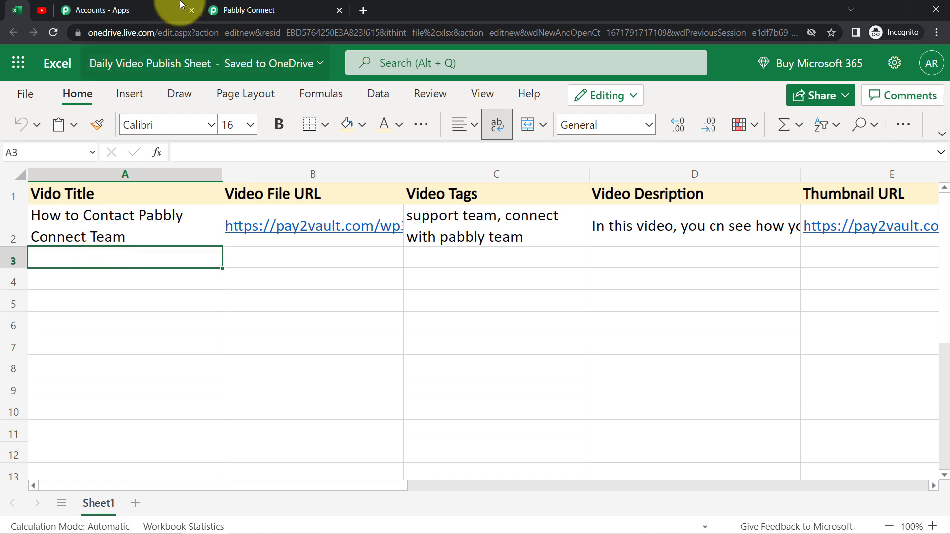
- Return to the Pabbly Connect workflow, set the upload action's Video Visibility Status to Public, and review the notification, embedding and audience settings
{"action": "left_click", "coordinate": [250, 10]}
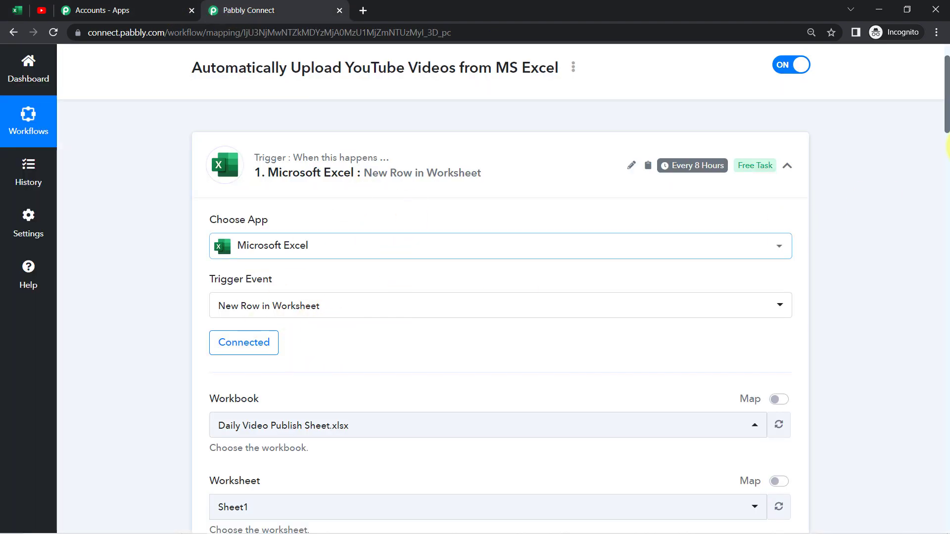
{"action": "left_click_drag", "start_coordinate": [948, 112], "coordinate": [906, 376]}
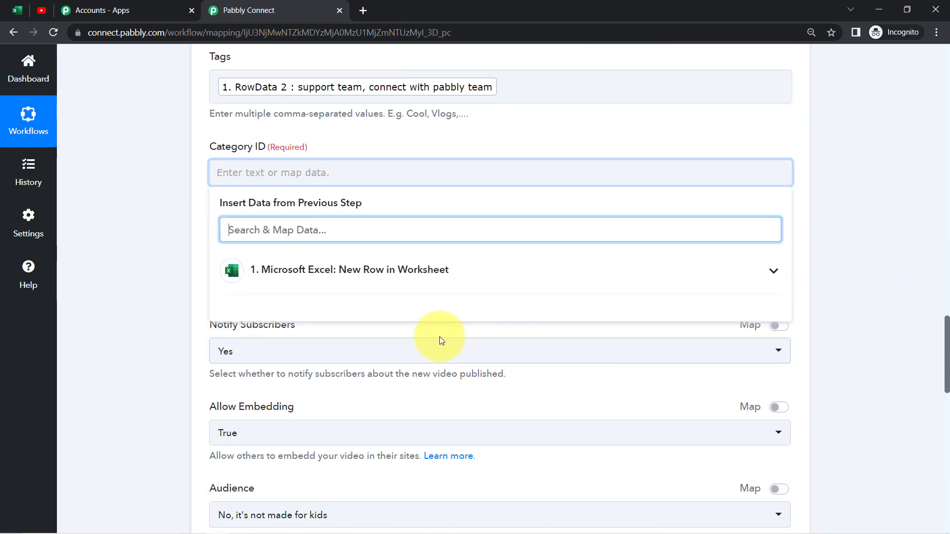
{"action": "left_click", "coordinate": [132, 385]}
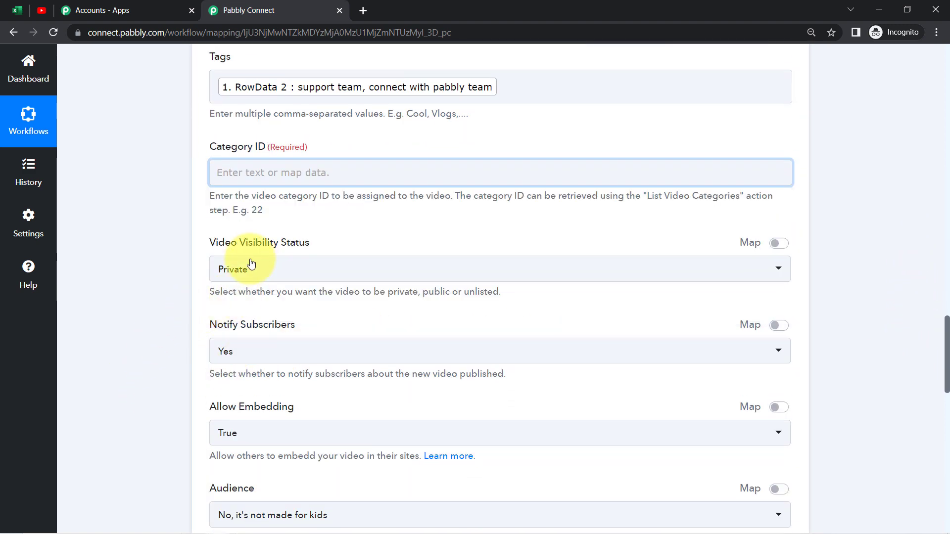
{"action": "left_click_drag", "start_coordinate": [209, 245], "coordinate": [284, 255]}
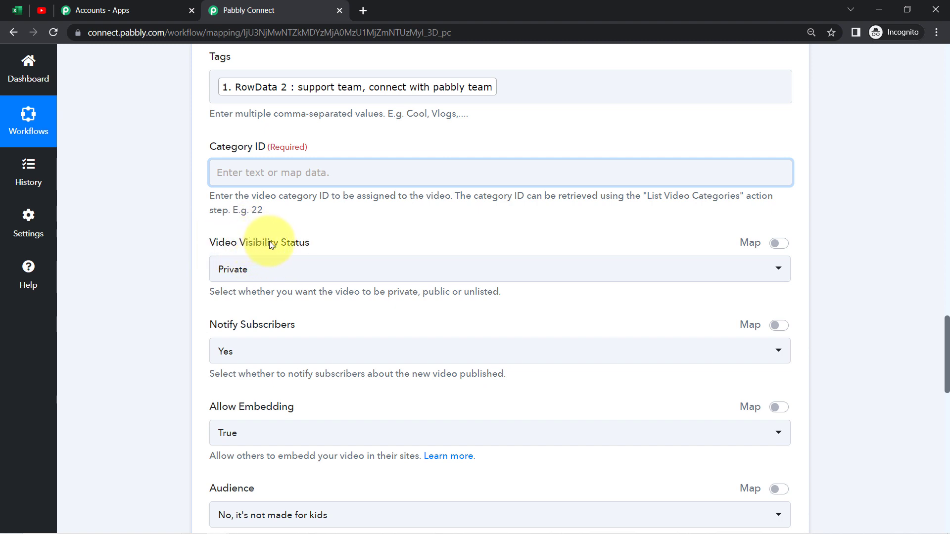
{"action": "left_click", "coordinate": [240, 269]}
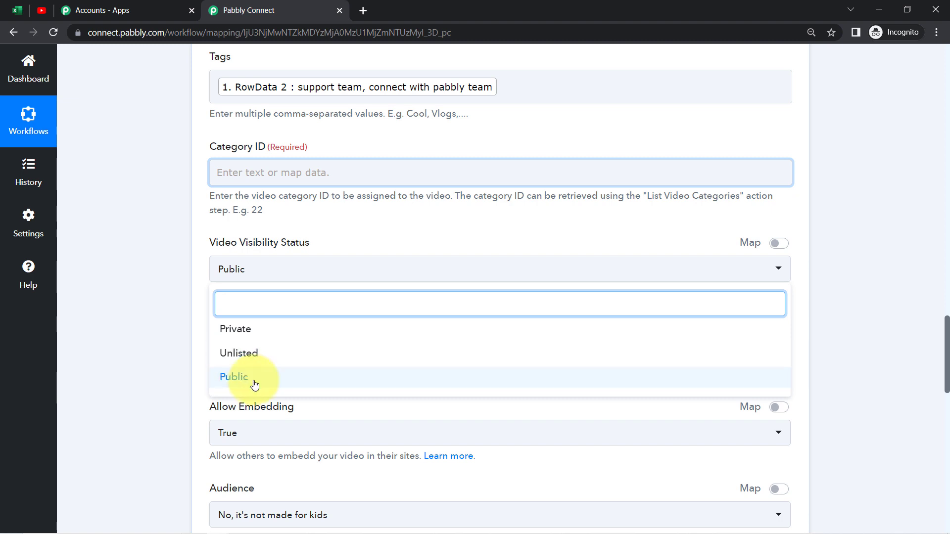
{"action": "left_click", "coordinate": [243, 384]}
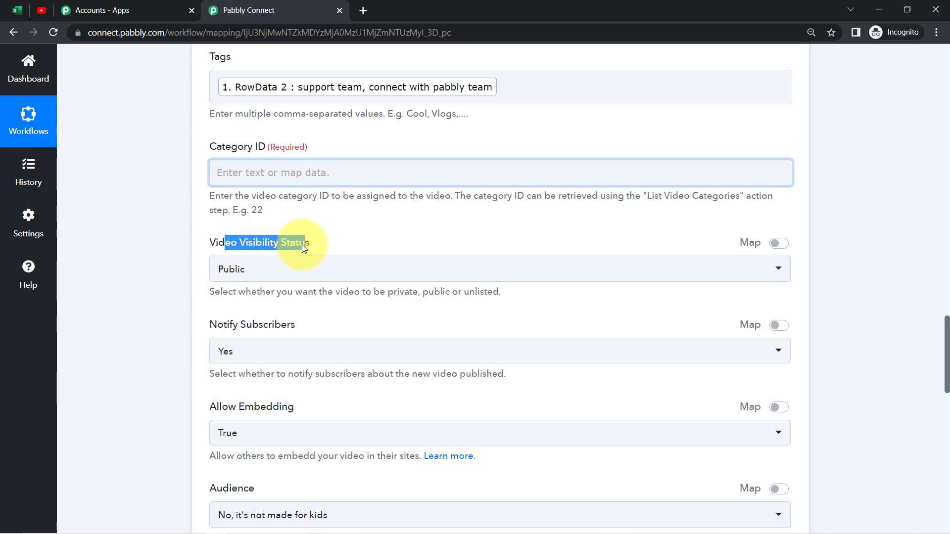
{"action": "left_click_drag", "start_coordinate": [947, 338], "coordinate": [947, 373]}
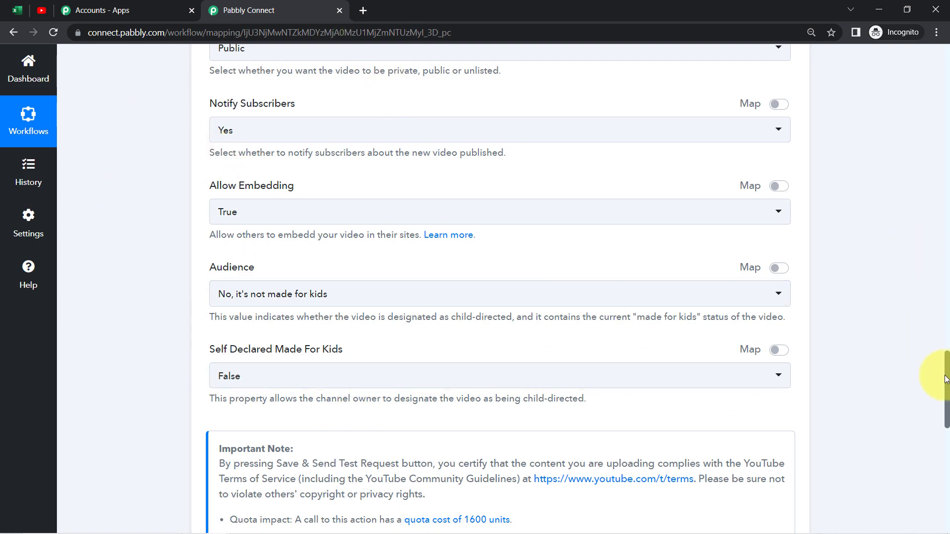
- Set up the new action between the Excel trigger and the video upload as YouTube with the event List Video Categories
{"action": "left_click_drag", "start_coordinate": [946, 380], "coordinate": [945, 331]}
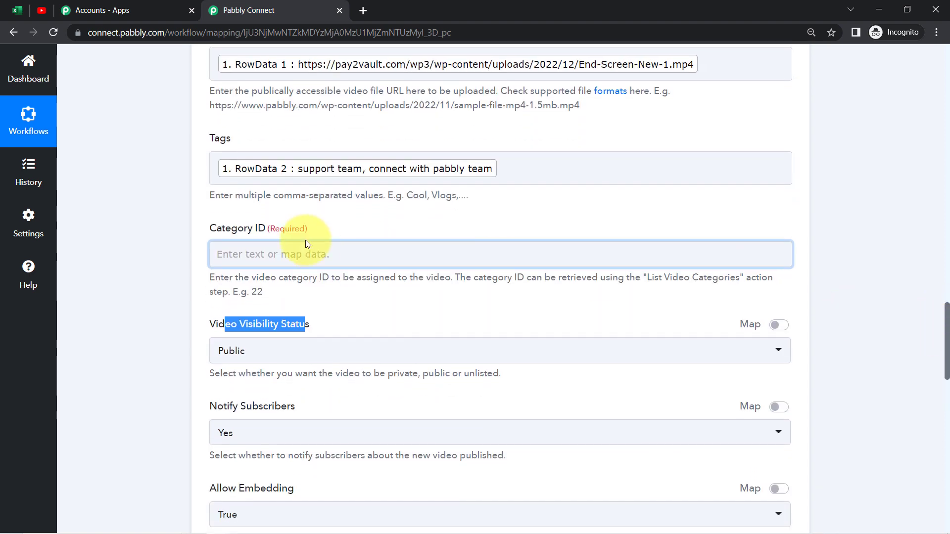
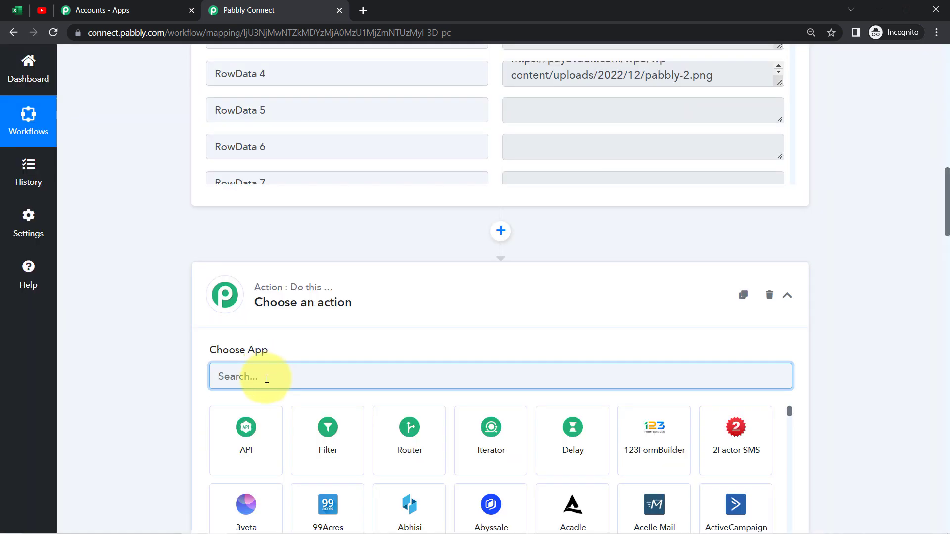
{"action": "type", "text": "youtub"}
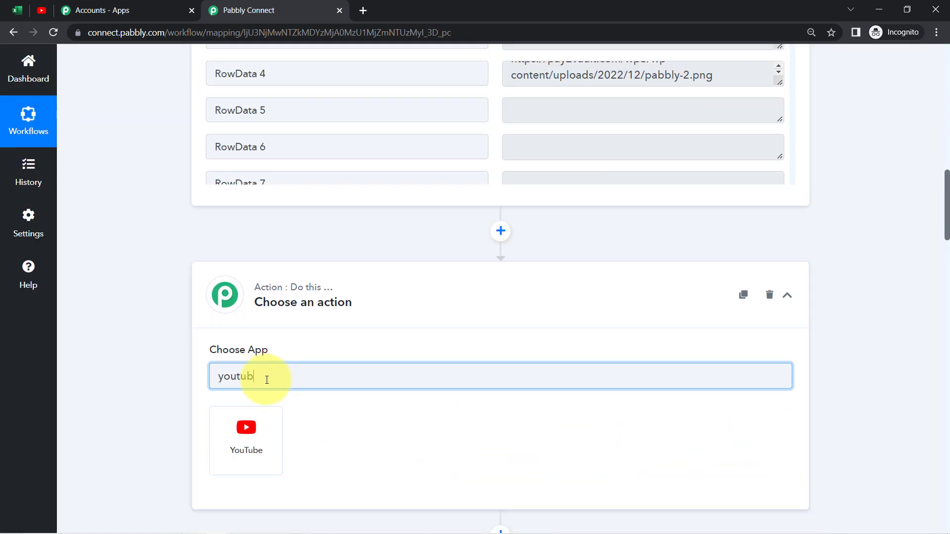
{"action": "left_click", "coordinate": [256, 426]}
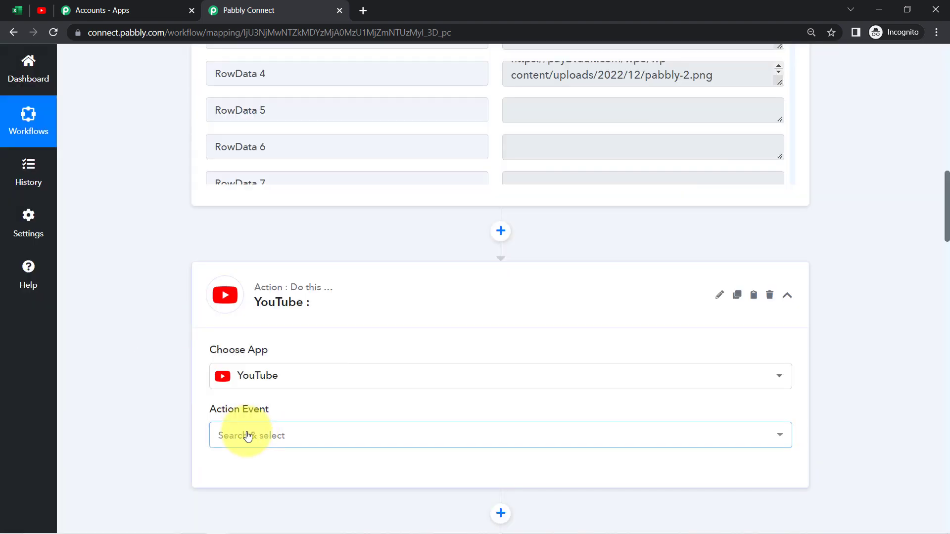
{"action": "left_click", "coordinate": [247, 434]}
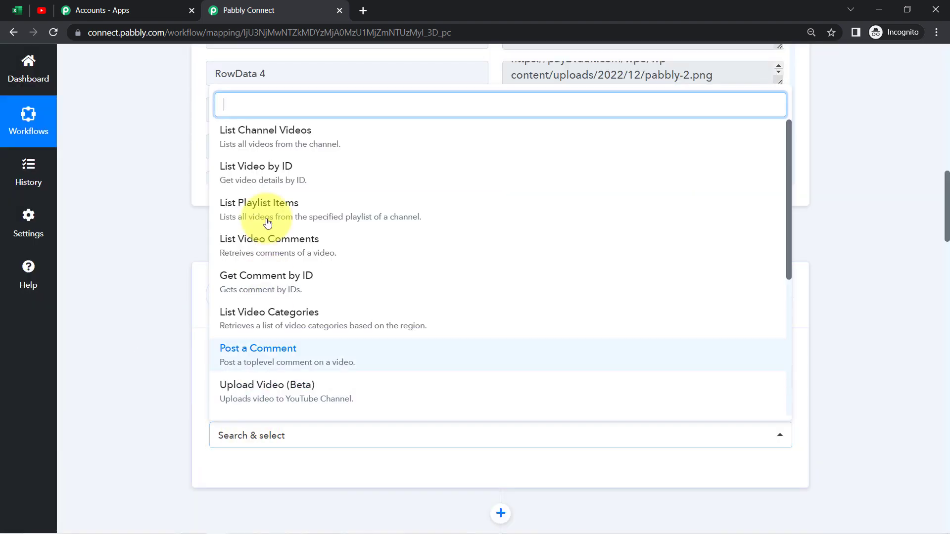
{"action": "type", "text": "list"}
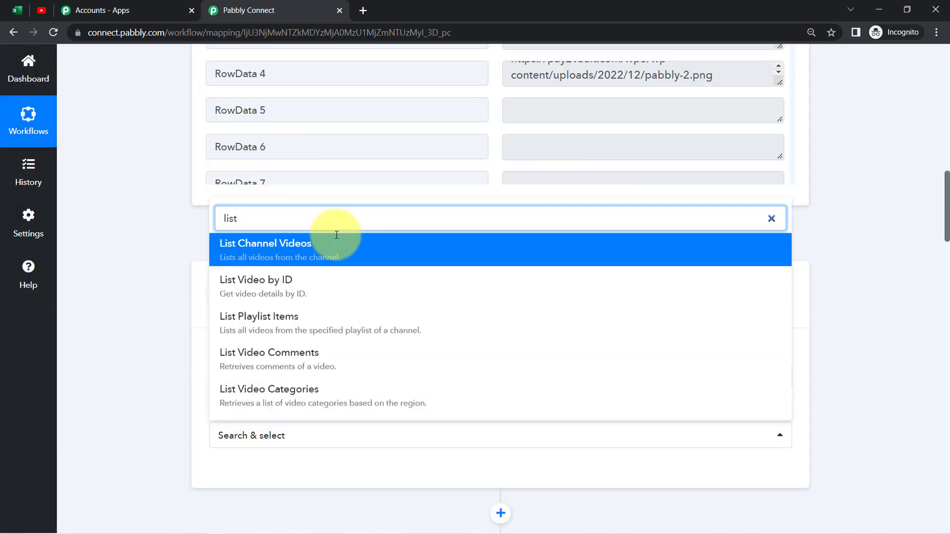
{"action": "left_click", "coordinate": [277, 398]}
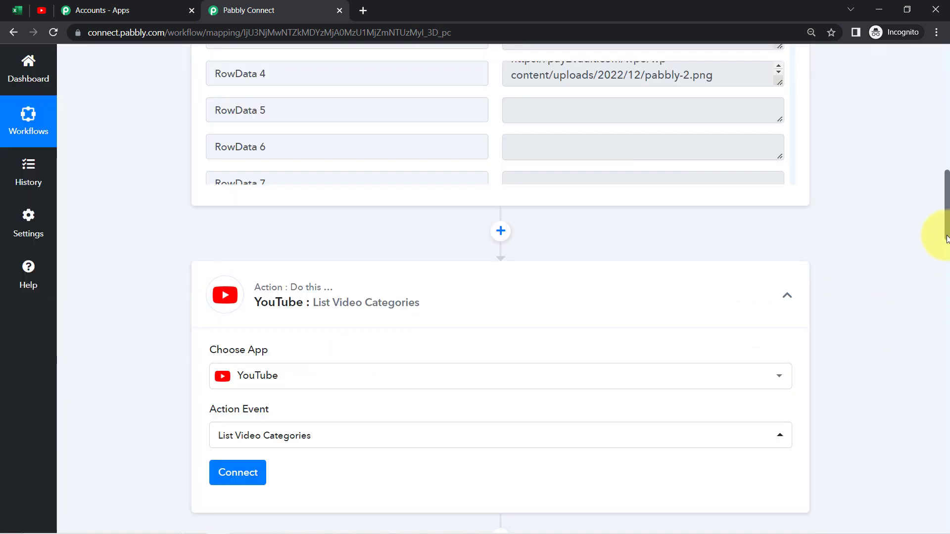
- Check the Category ID hint in the upload action and connect the List Video Categories action through the existing connection YouTube #107
{"action": "left_click_drag", "start_coordinate": [947, 239], "coordinate": [948, 375]}
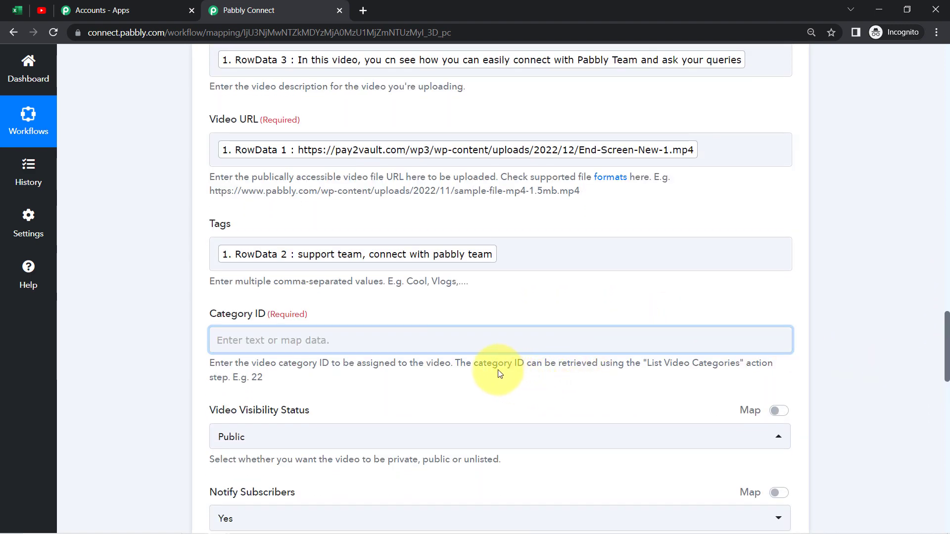
{"action": "left_click_drag", "start_coordinate": [466, 363], "coordinate": [697, 367]}
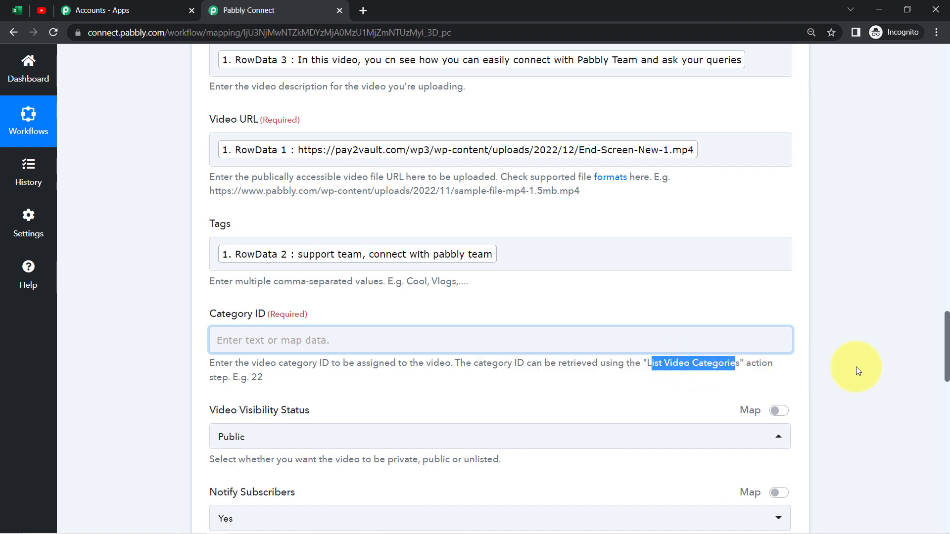
{"action": "left_click_drag", "start_coordinate": [947, 376], "coordinate": [935, 265]}
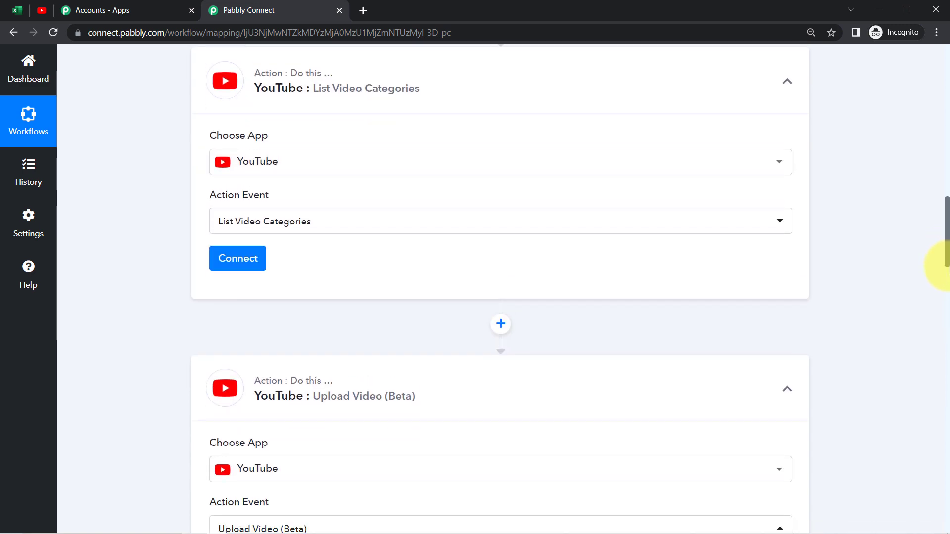
{"action": "scroll", "coordinate": [403, 195], "scroll_direction": "down", "scroll_amount": 1}
{"action": "left_click", "coordinate": [247, 235]}
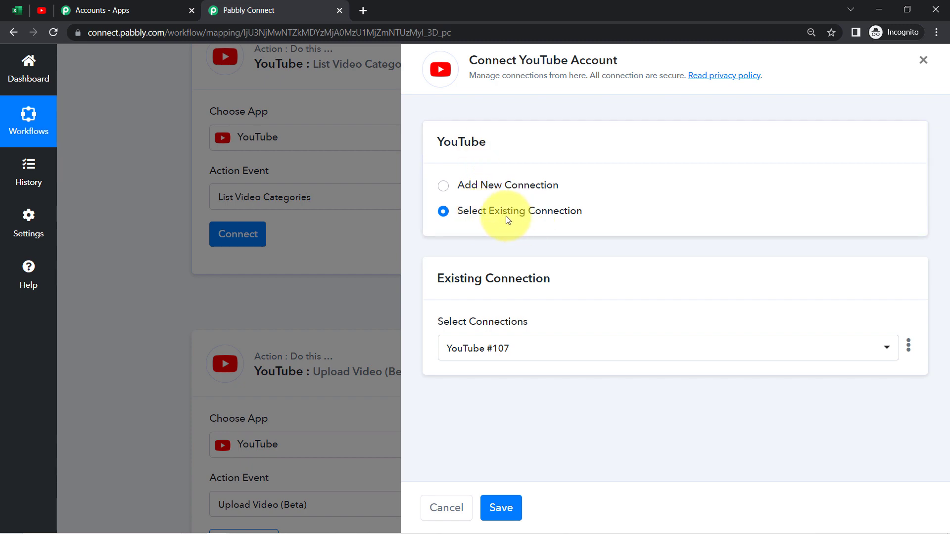
{"action": "left_click", "coordinate": [499, 514]}
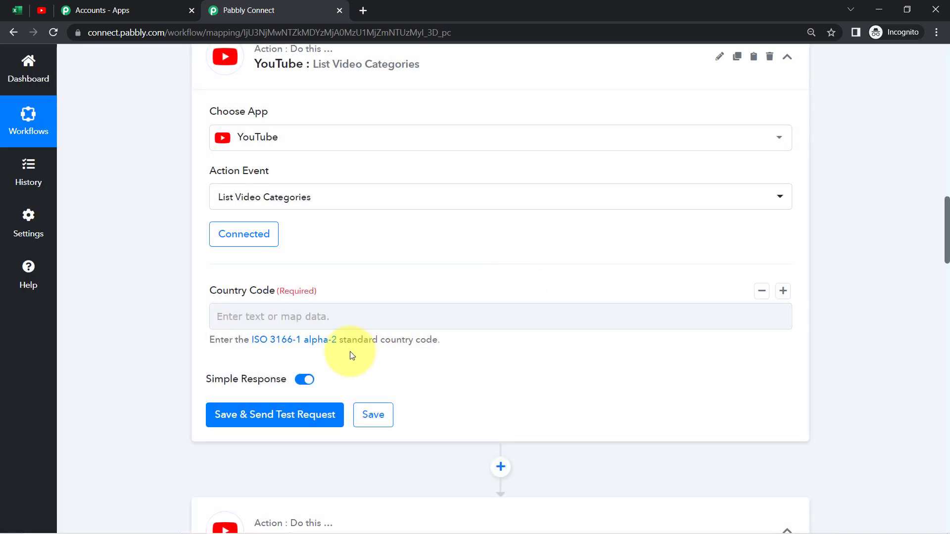
- Set the Country Code of the List Video Categories action to IN, and save and send a test request
{"action": "left_click", "coordinate": [247, 315]}
{"action": "left_click", "coordinate": [212, 298]}
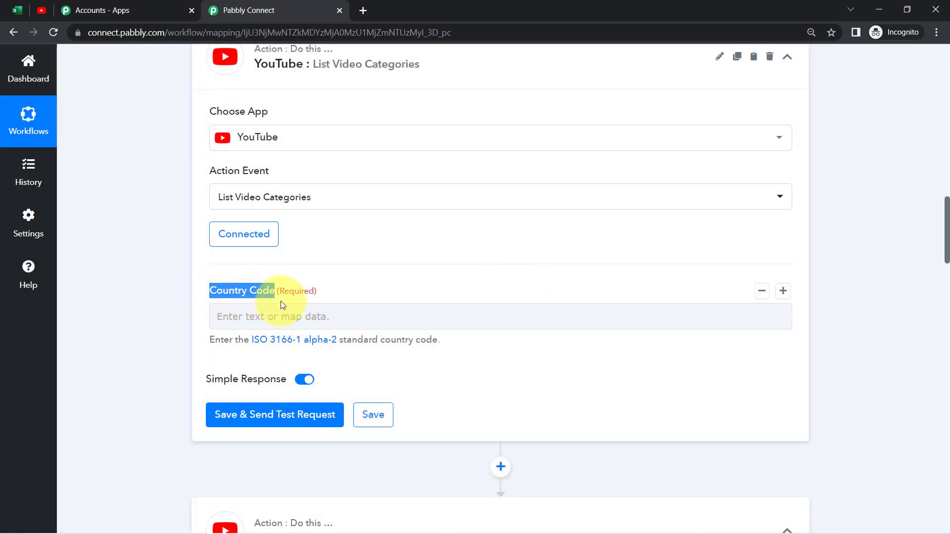
{"action": "left_click", "coordinate": [242, 318]}
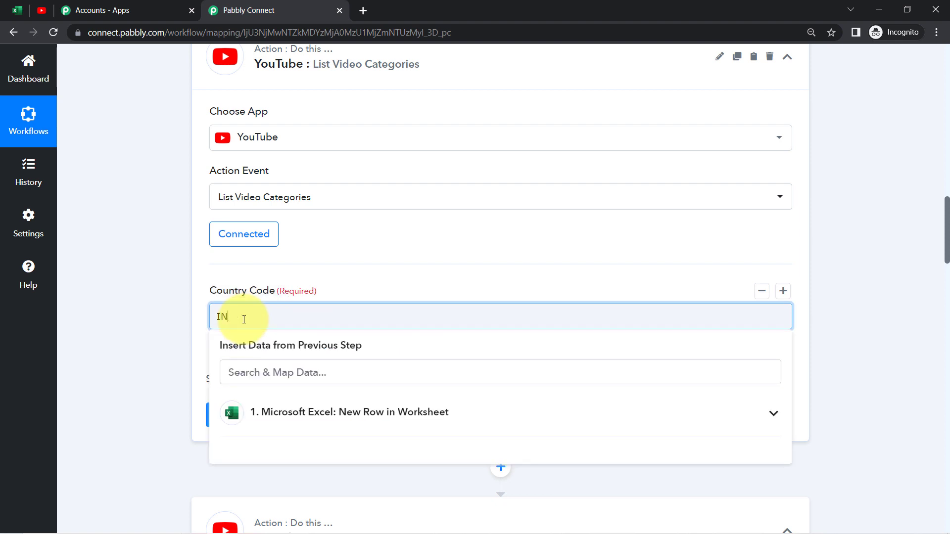
{"action": "left_click", "coordinate": [149, 337]}
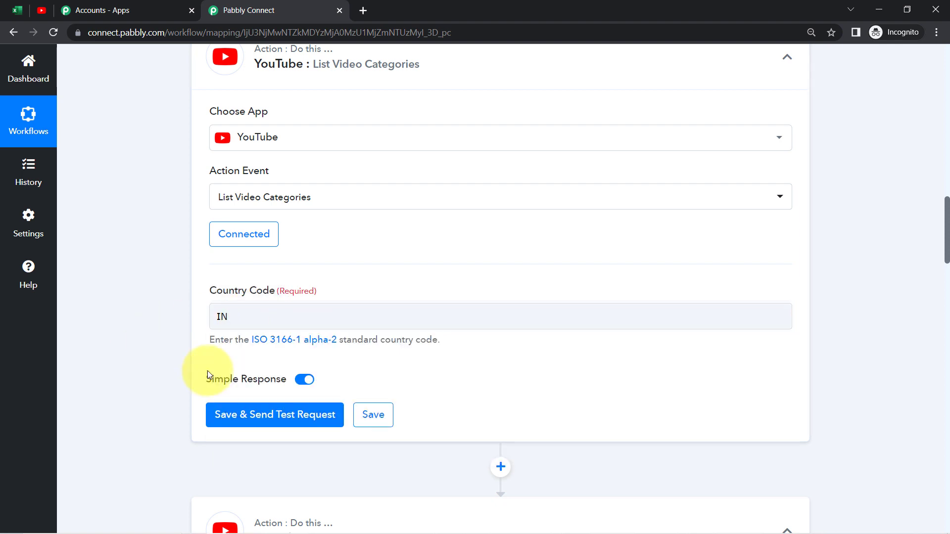
{"action": "left_click", "coordinate": [245, 413]}
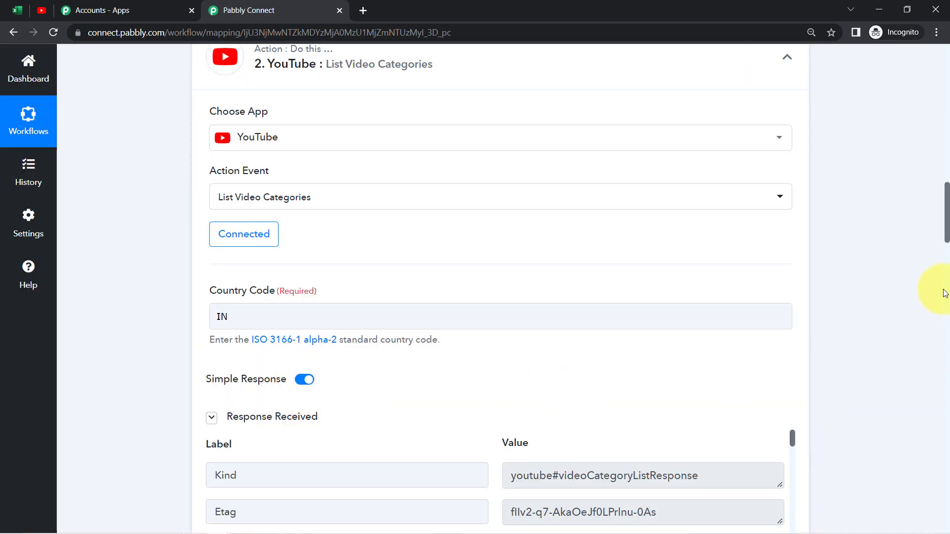
- Examine the List Video Categories response, matching each category's snippet title with its ID
{"action": "left_click_drag", "start_coordinate": [946, 213], "coordinate": [948, 249]}
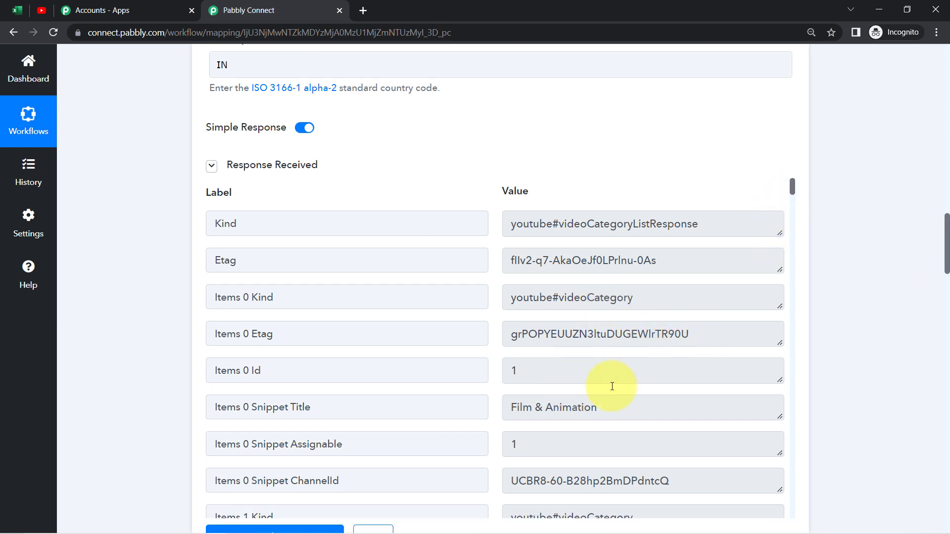
{"action": "left_click_drag", "start_coordinate": [532, 407], "coordinate": [598, 407]}
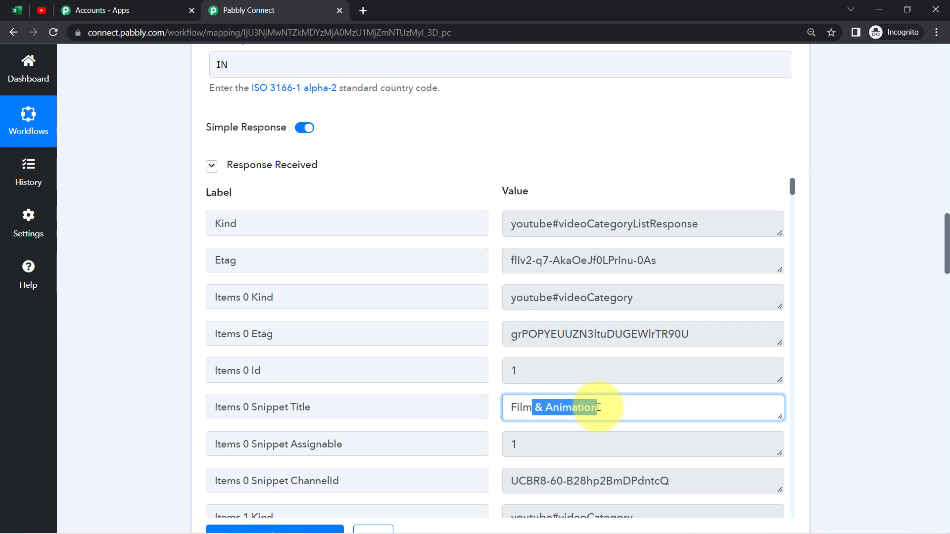
{"action": "double_click", "coordinate": [534, 445]}
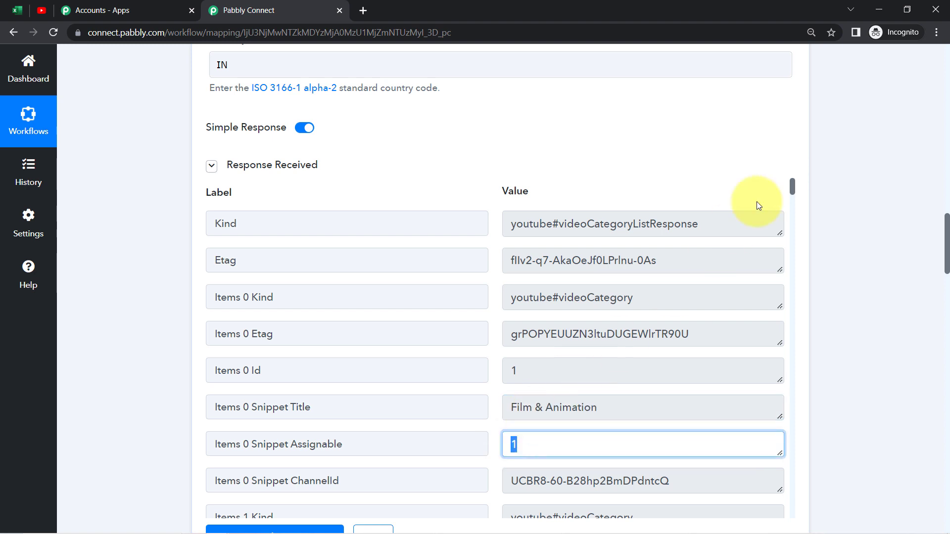
{"action": "left_click_drag", "start_coordinate": [792, 185], "coordinate": [793, 202]}
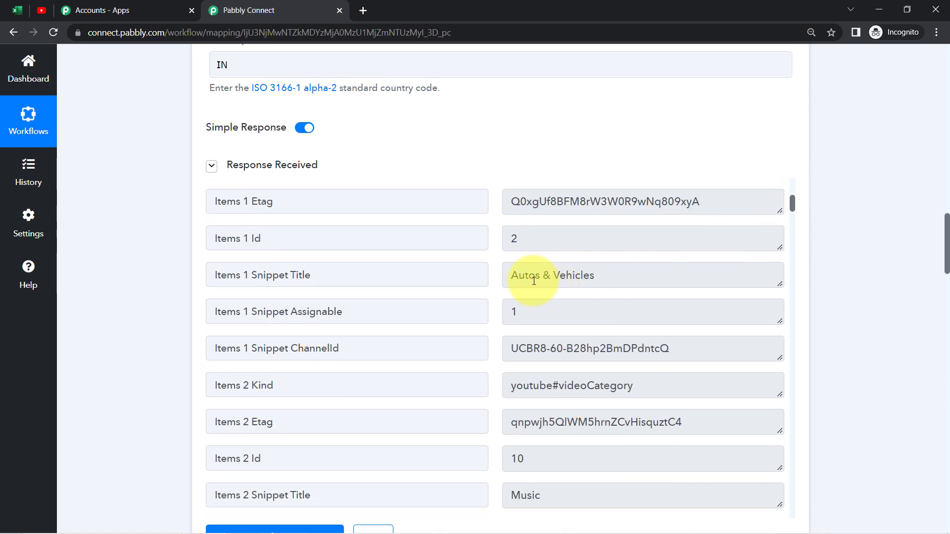
{"action": "left_click_drag", "start_coordinate": [518, 278], "coordinate": [610, 282]}
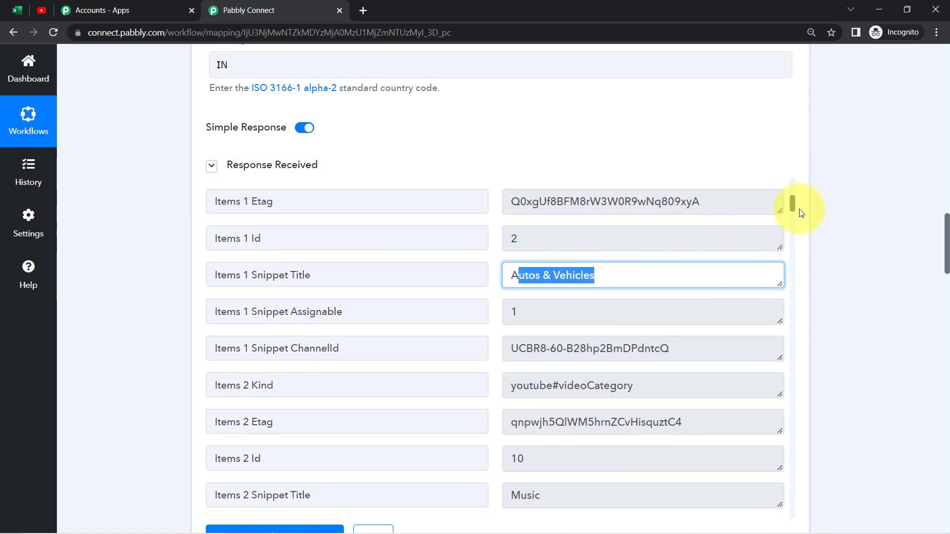
{"action": "double_click", "coordinate": [515, 238]}
{"action": "left_click_drag", "start_coordinate": [792, 203], "coordinate": [797, 239]}
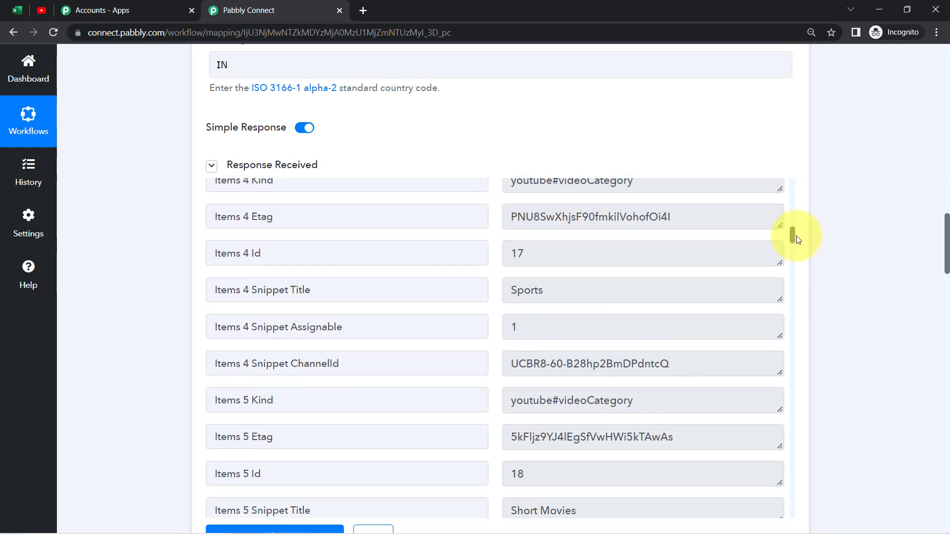
{"action": "left_click", "coordinate": [543, 292]}
{"action": "double_click", "coordinate": [536, 291]}
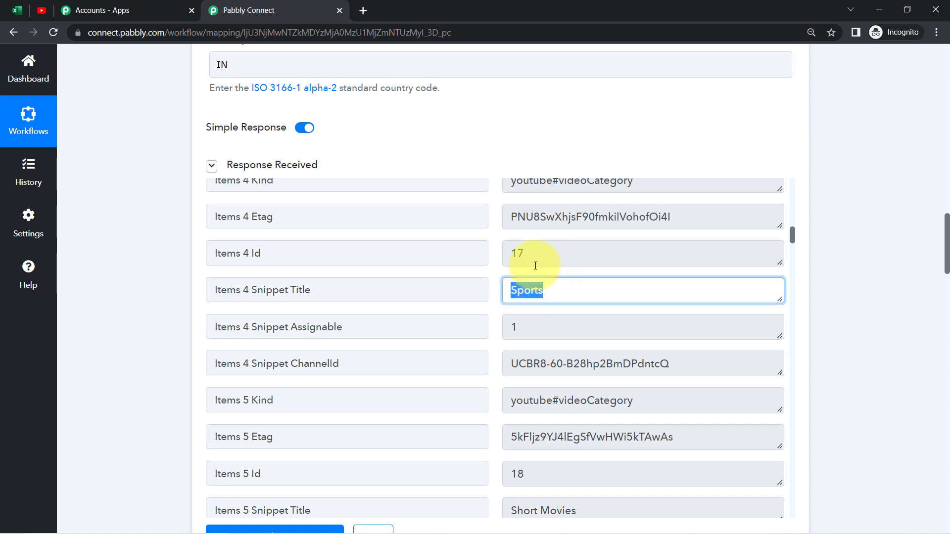
{"action": "left_click_drag", "start_coordinate": [529, 254], "coordinate": [518, 254]}
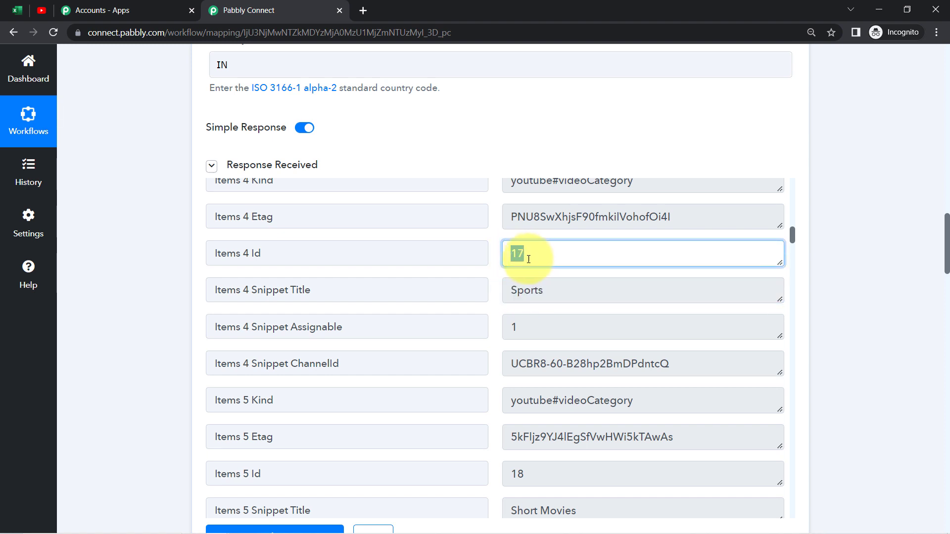
- Search the page for 22 and check the category title that belongs to this ID in the response
{"action": "key", "text": "ctrl+f"}
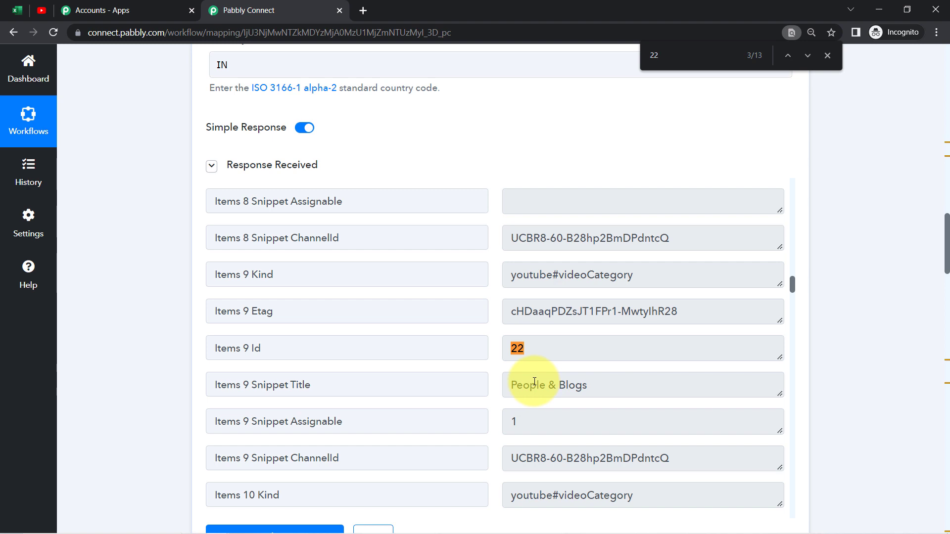
{"action": "left_click_drag", "start_coordinate": [520, 386], "coordinate": [554, 394]}
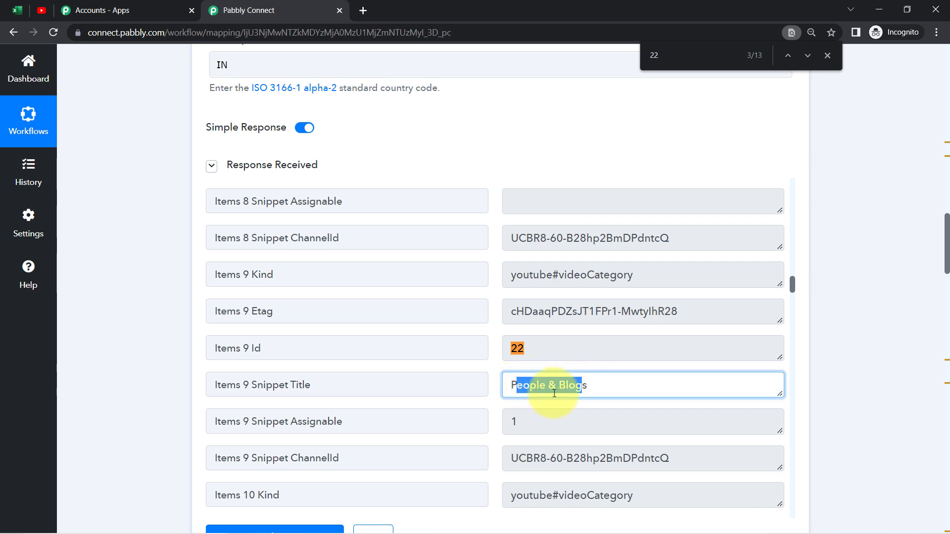
{"action": "left_click", "coordinate": [556, 387]}
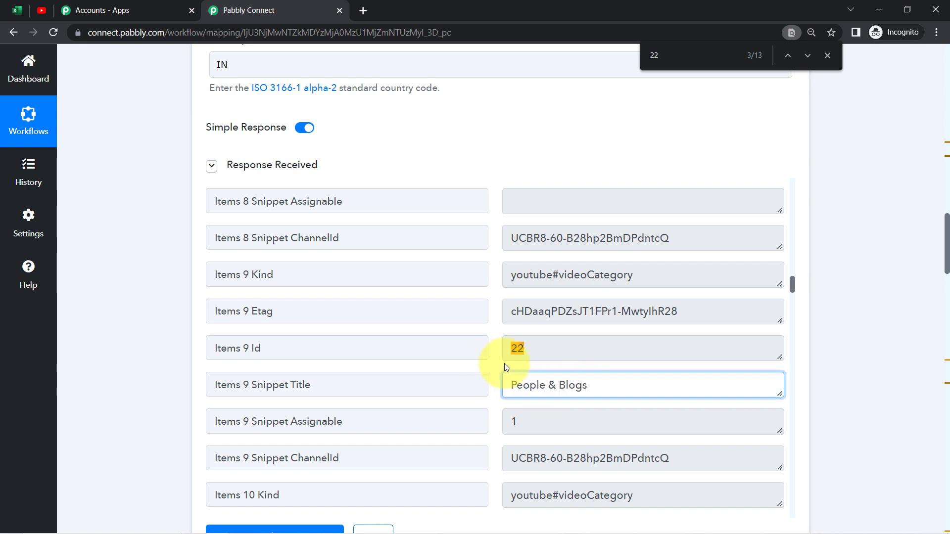
{"action": "left_click_drag", "start_coordinate": [536, 350], "coordinate": [507, 349]}
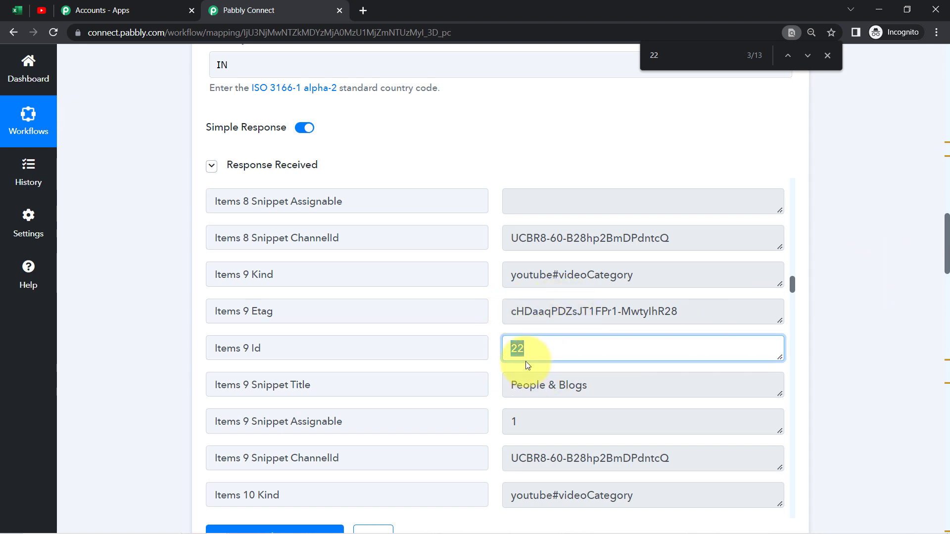
- Copy the example ID 22 from the upload action's Category ID hint and enter it as the Category ID
{"action": "left_click_drag", "start_coordinate": [946, 242], "coordinate": [940, 380]}
{"action": "double_click", "coordinate": [252, 367]}
{"action": "key", "text": "ctrl+c"}
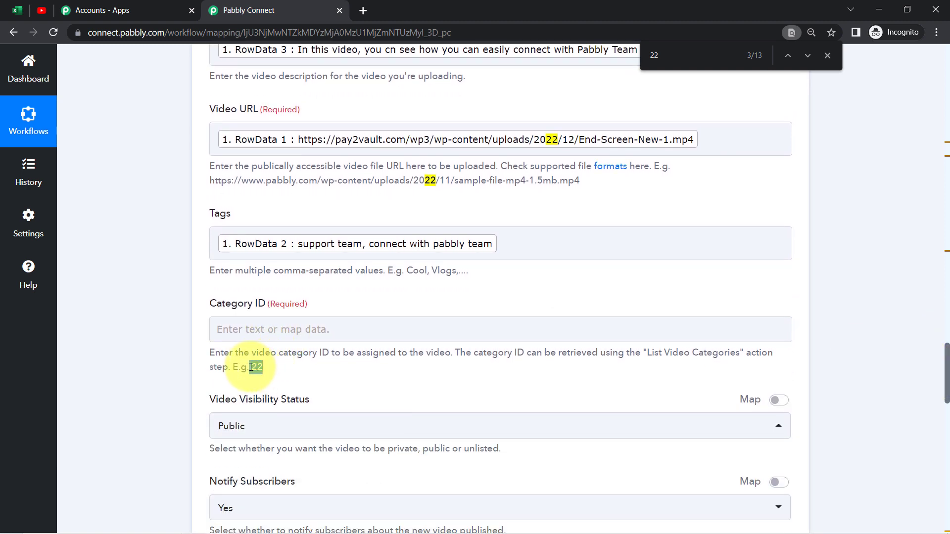
{"action": "left_click", "coordinate": [239, 325]}
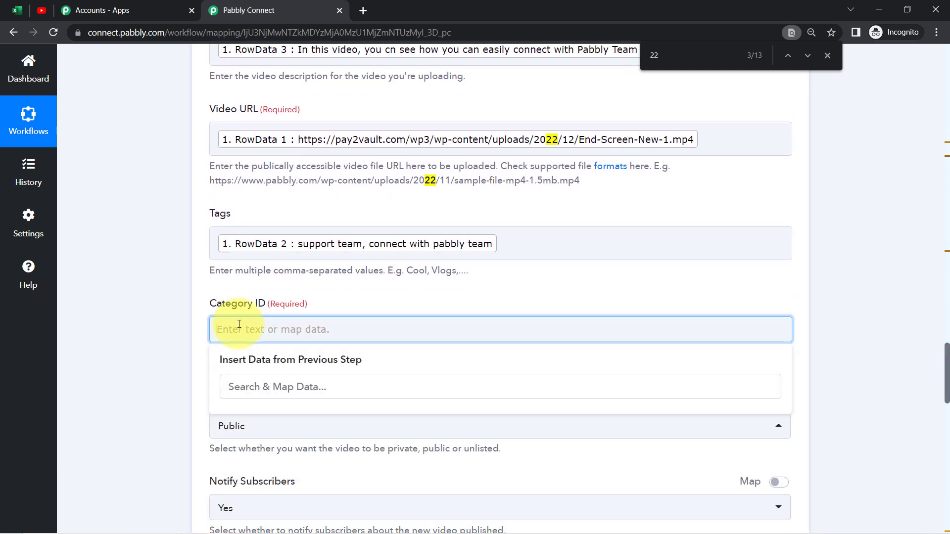
{"action": "key", "text": "ctrl+v"}
{"action": "left_click", "coordinate": [168, 372]}
{"action": "left_click_drag", "start_coordinate": [239, 370], "coordinate": [256, 370]}
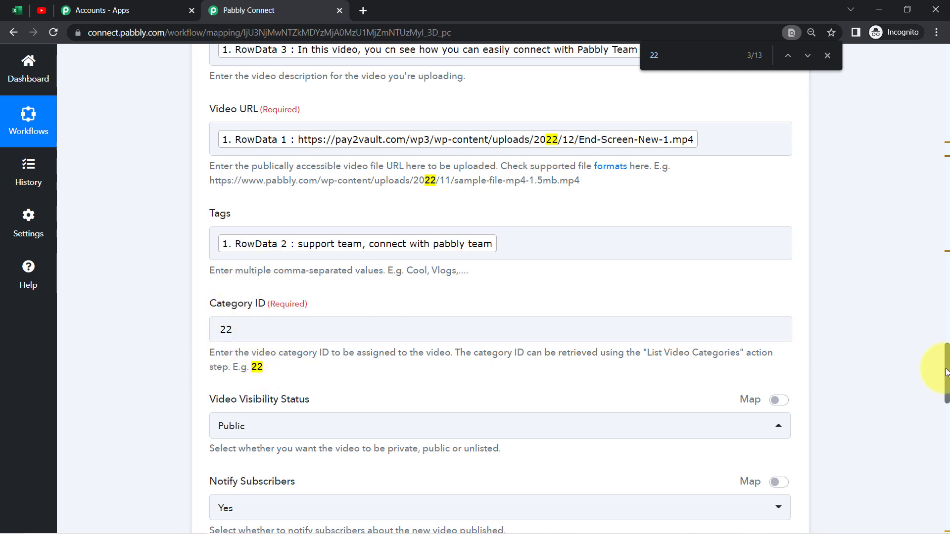
- Review the upload action's Important Note and open its help guide on uploading large files in a separate tab
{"action": "left_click_drag", "start_coordinate": [948, 377], "coordinate": [945, 497]}
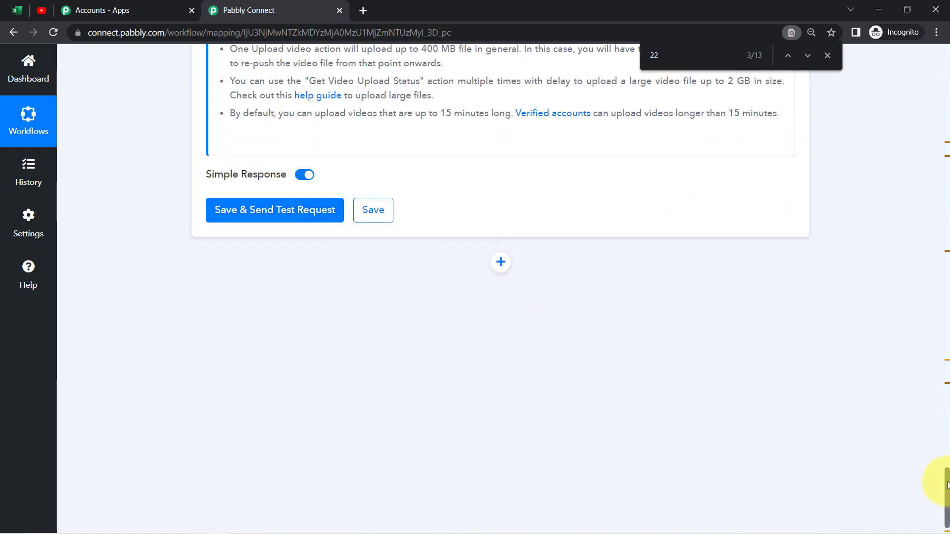
{"action": "left_click_drag", "start_coordinate": [948, 485], "coordinate": [946, 444]}
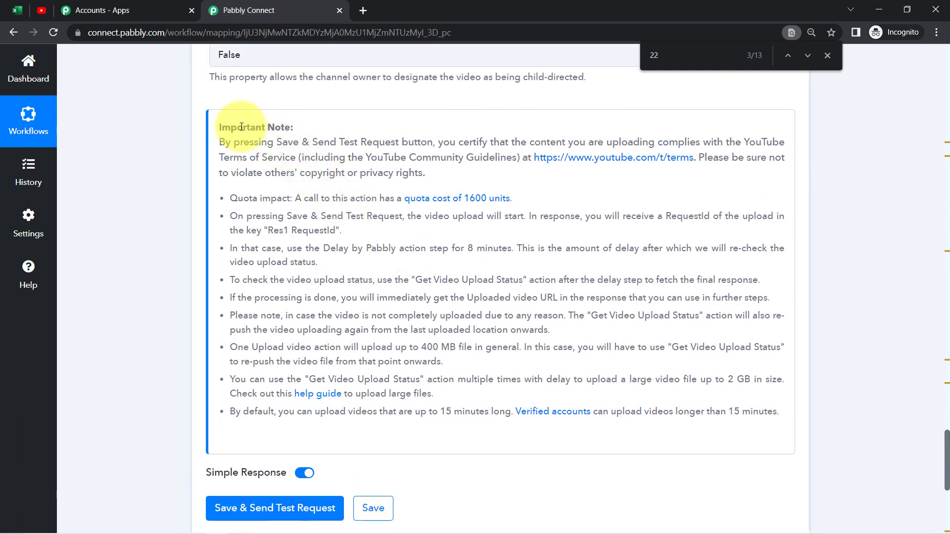
{"action": "left_click_drag", "start_coordinate": [243, 127], "coordinate": [307, 128]}
{"action": "left_click", "coordinate": [286, 339]}
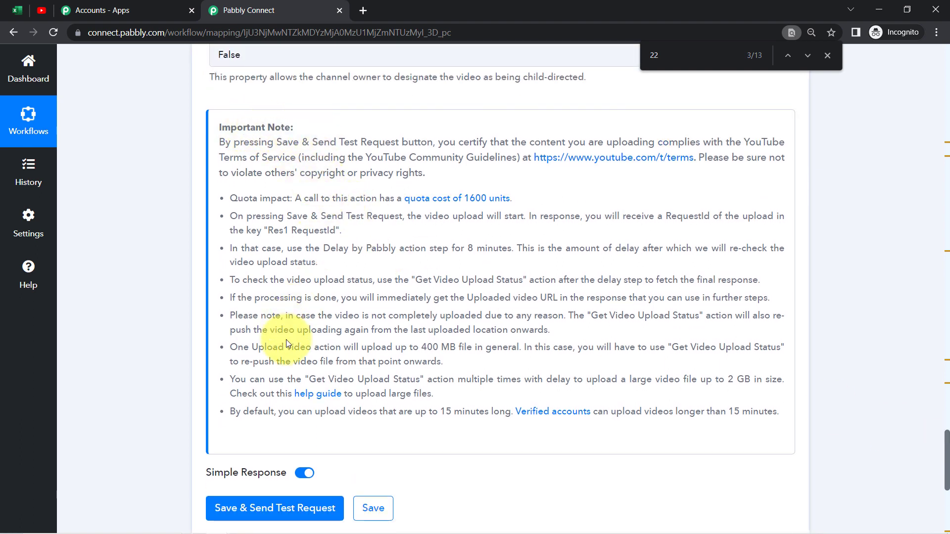
{"action": "right_click", "coordinate": [307, 401]}
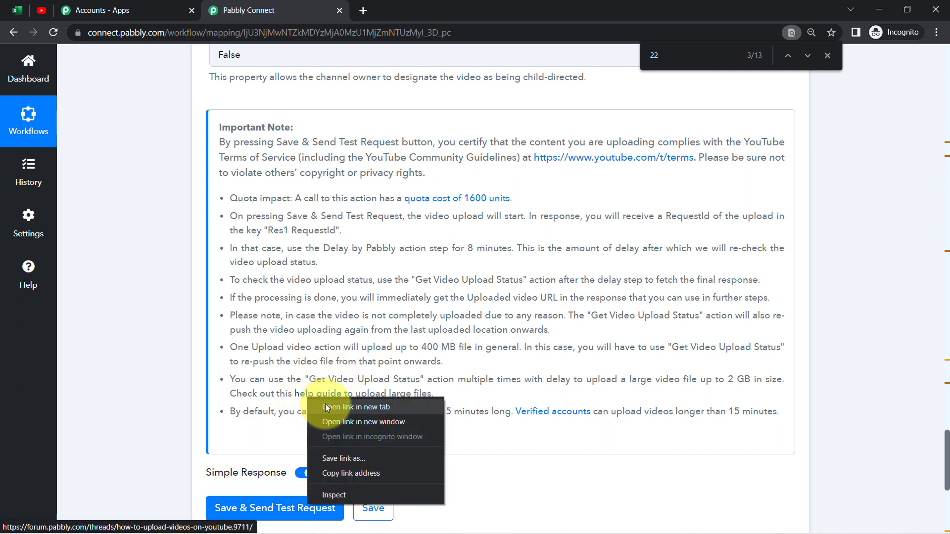
{"action": "left_click", "coordinate": [334, 406]}
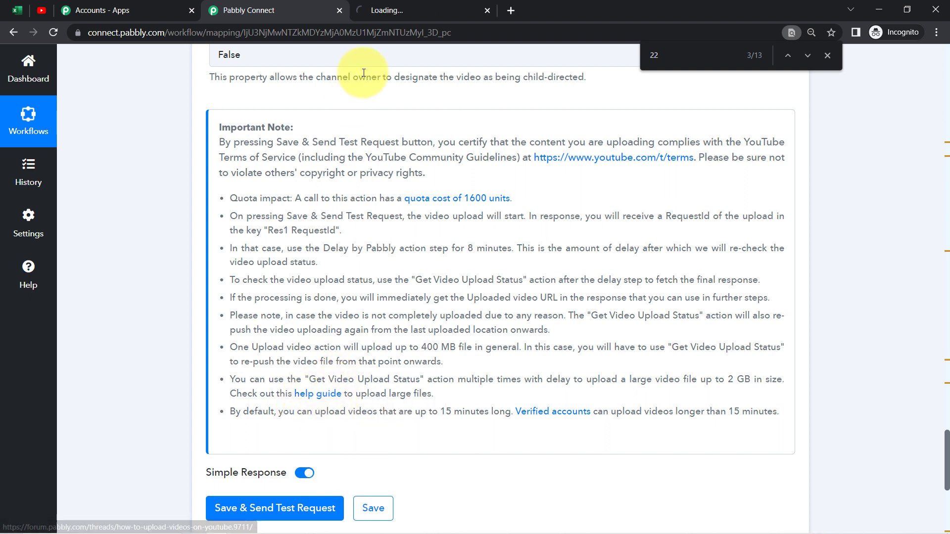
{"action": "left_click", "coordinate": [394, 5]}
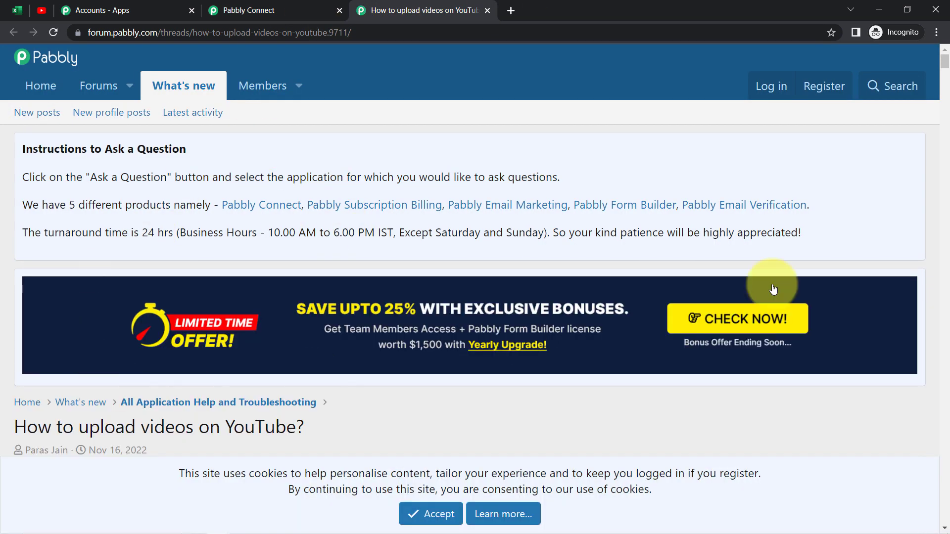
- Compare the guide's scenarios for videos smaller than 1GB and greater than 1GB
{"action": "left_click_drag", "start_coordinate": [945, 69], "coordinate": [945, 77]}
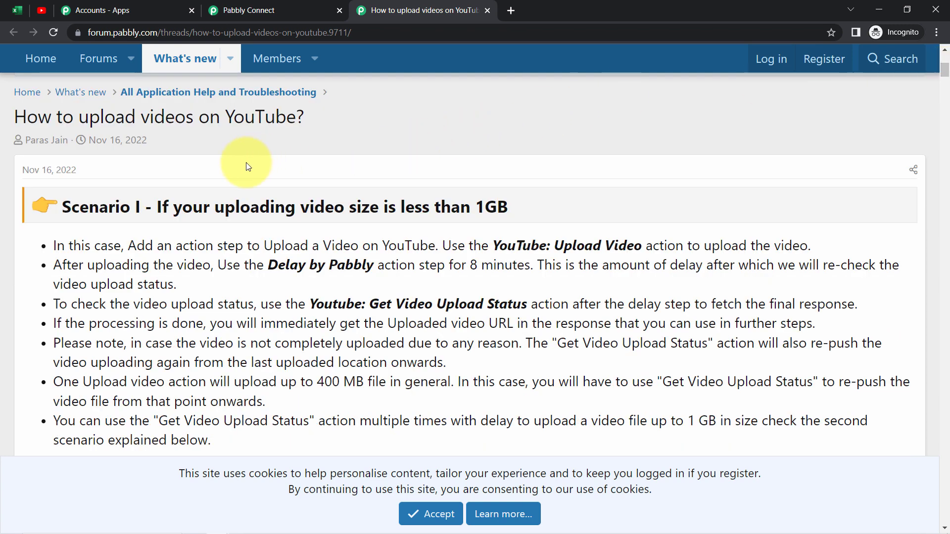
{"action": "left_click_drag", "start_coordinate": [163, 212], "coordinate": [276, 221]}
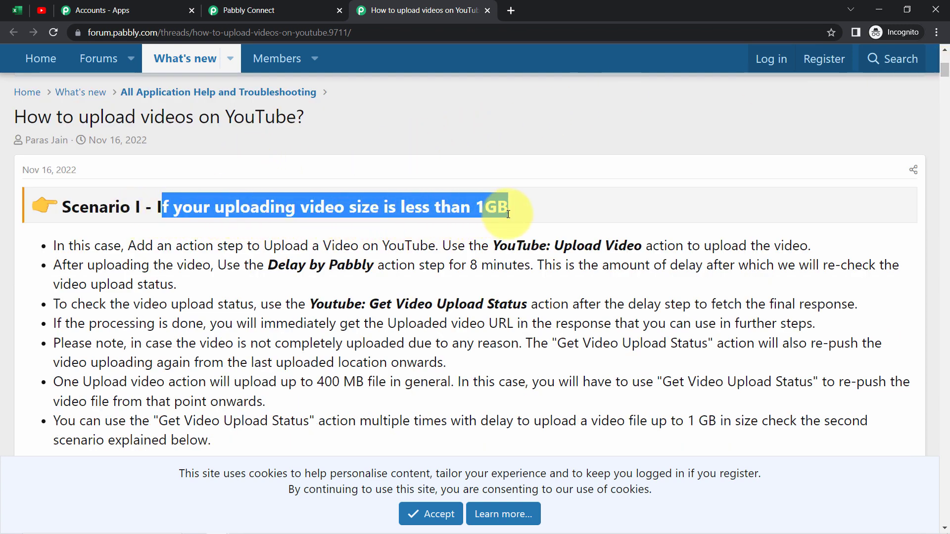
{"action": "left_click_drag", "start_coordinate": [945, 74], "coordinate": [945, 191]}
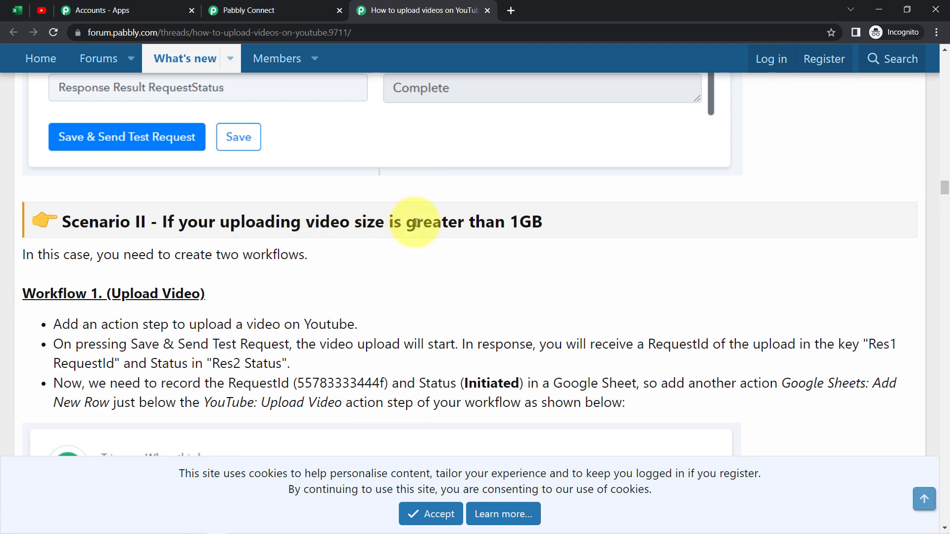
{"action": "left_click_drag", "start_coordinate": [384, 223], "coordinate": [475, 224]}
{"action": "left_click", "coordinate": [552, 237]}
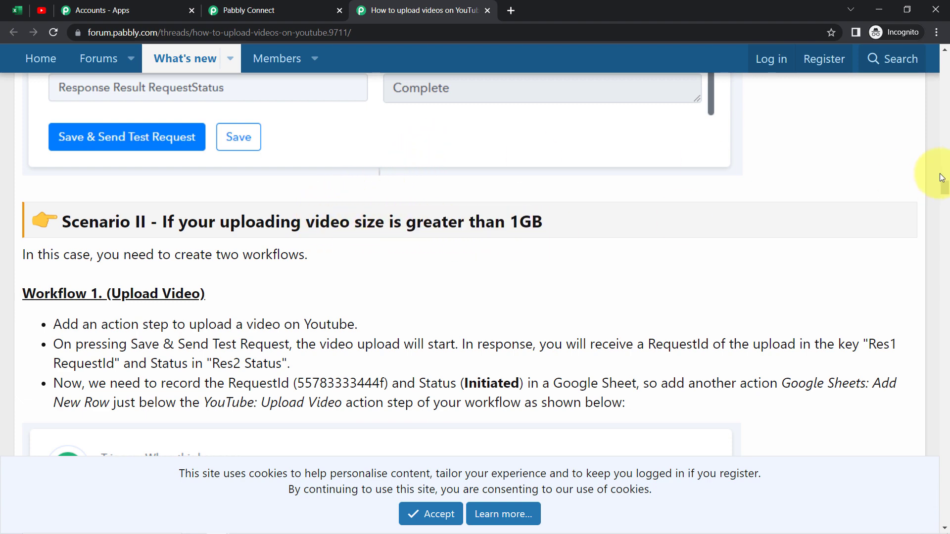
{"action": "left_click_drag", "start_coordinate": [945, 188], "coordinate": [937, 73]}
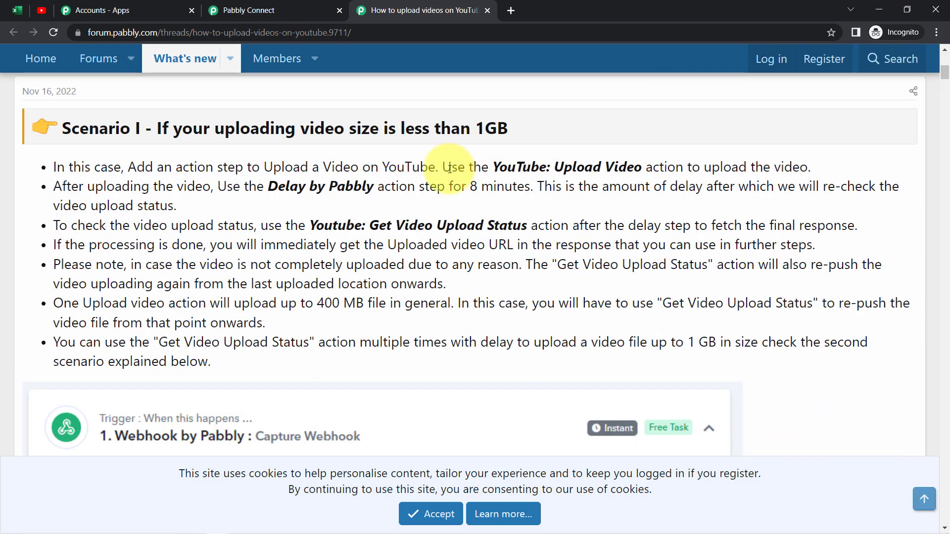
- Read the Scenario I instructions on using the YouTube Upload Video action and the Delay by Pabbly step
{"action": "left_click_drag", "start_coordinate": [452, 168], "coordinate": [638, 165]}
{"action": "left_click_drag", "start_coordinate": [645, 167], "coordinate": [720, 167]}
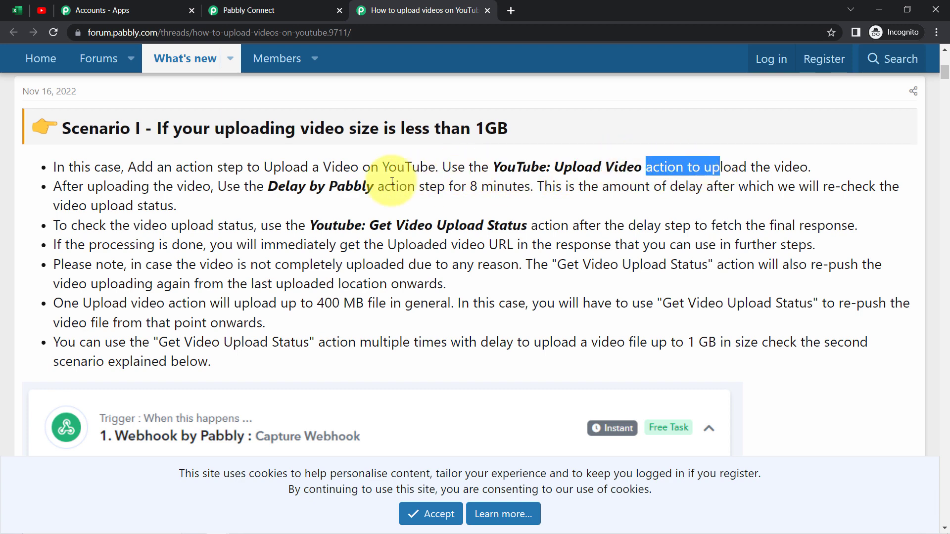
{"action": "left_click_drag", "start_coordinate": [62, 188], "coordinate": [350, 184]}
{"action": "left_click_drag", "start_coordinate": [417, 187], "coordinate": [473, 185]}
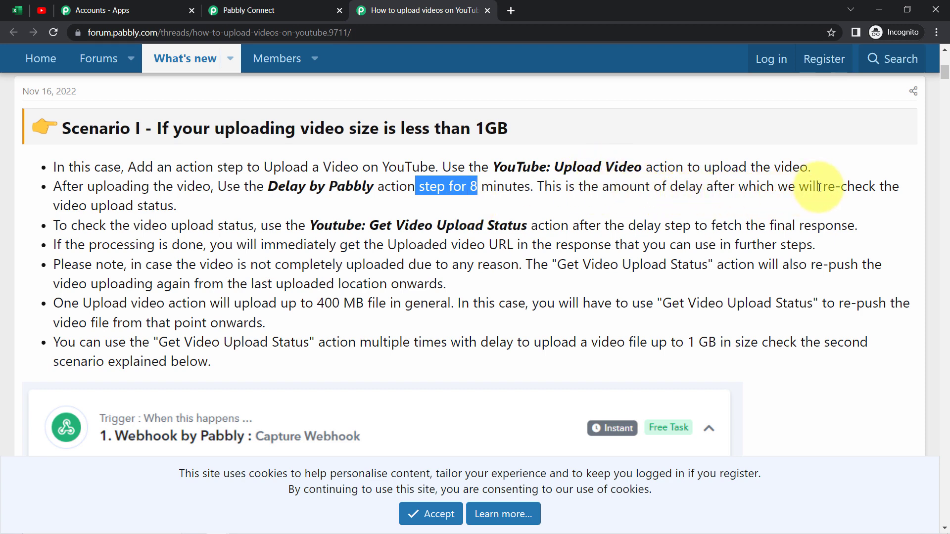
- Return to the workflow, save the Upload Video action and send its test request
{"action": "left_click", "coordinate": [237, 6]}
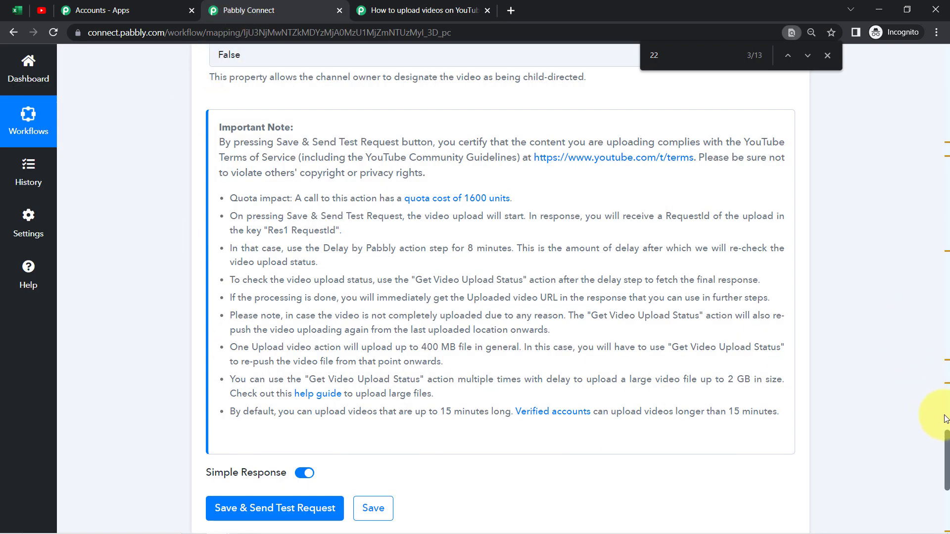
{"action": "left_click_drag", "start_coordinate": [947, 436], "coordinate": [935, 520]}
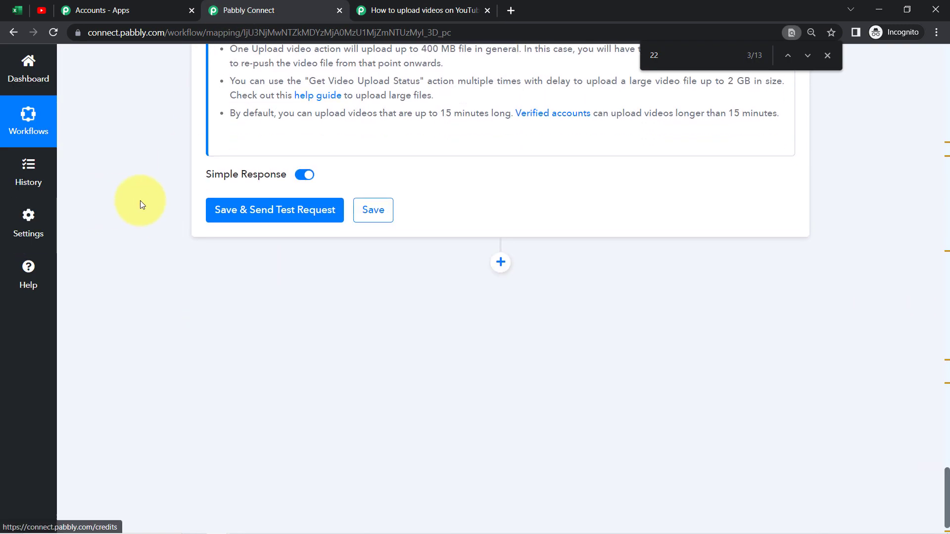
{"action": "left_click", "coordinate": [233, 210]}
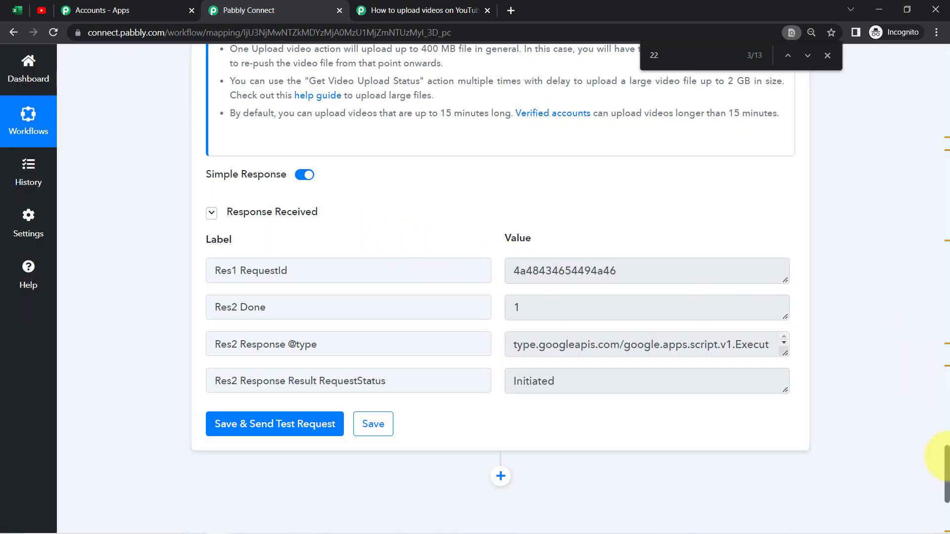
{"action": "scroll", "coordinate": [933, 469], "scroll_direction": "down", "scroll_amount": 3}
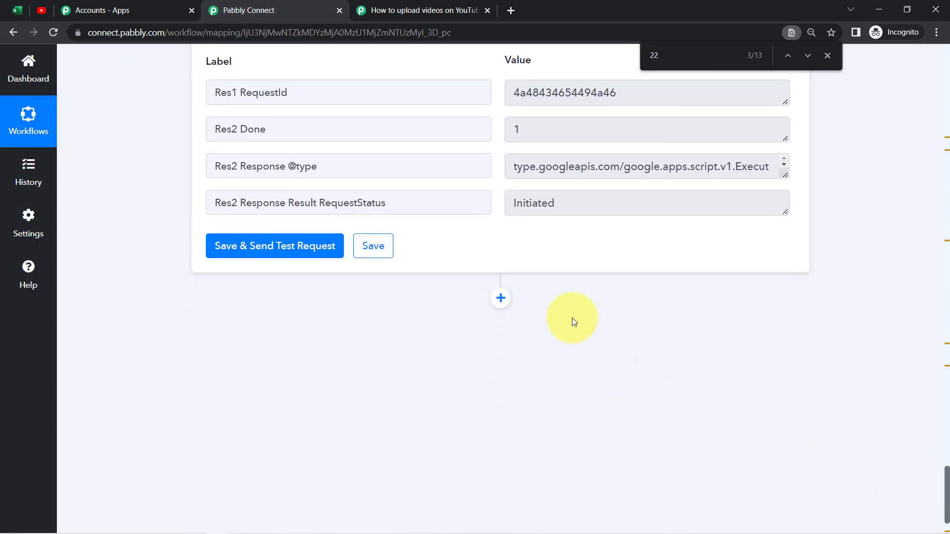
- Add an action step after the video upload and choose Delay by Pabbly as its app
{"action": "left_click", "coordinate": [501, 299]}
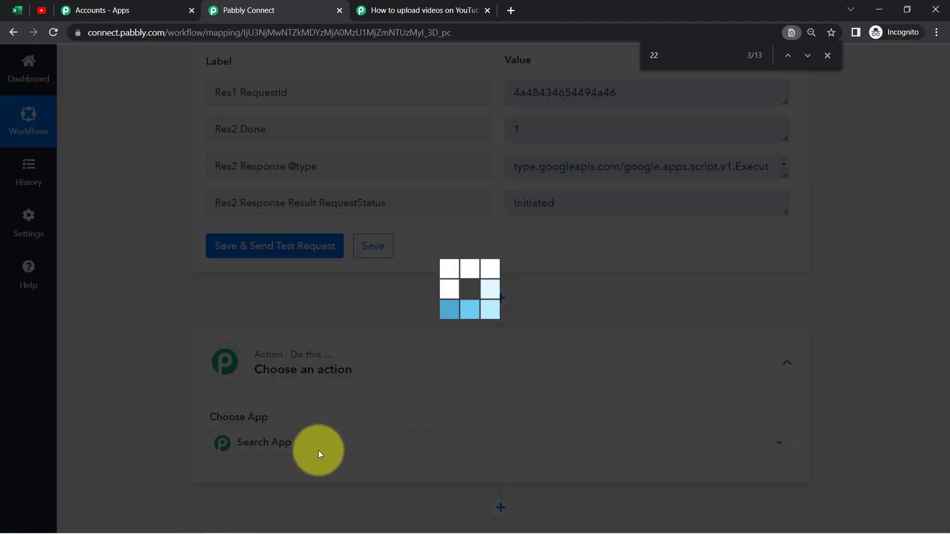
{"action": "type", "text": "d"}
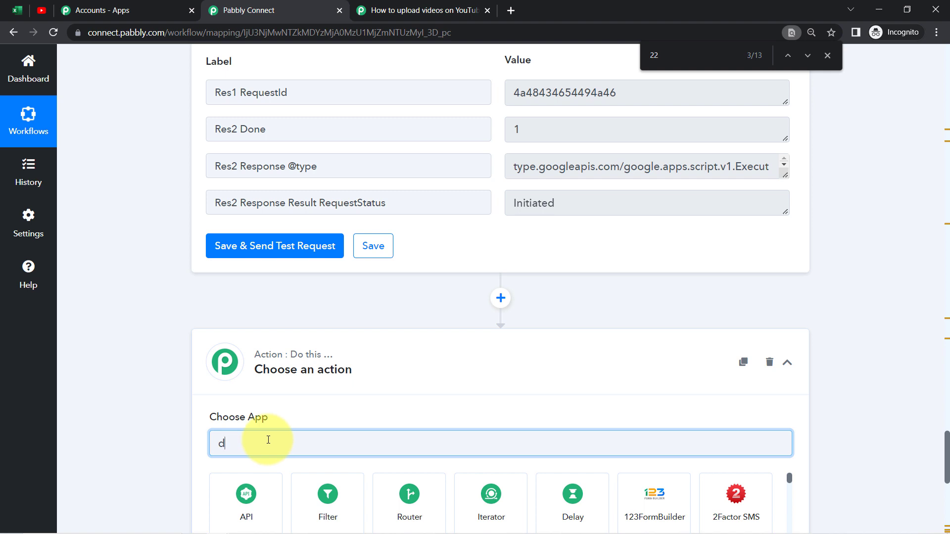
{"action": "type", "text": "eka"}
{"action": "key", "text": "BackSpace"}
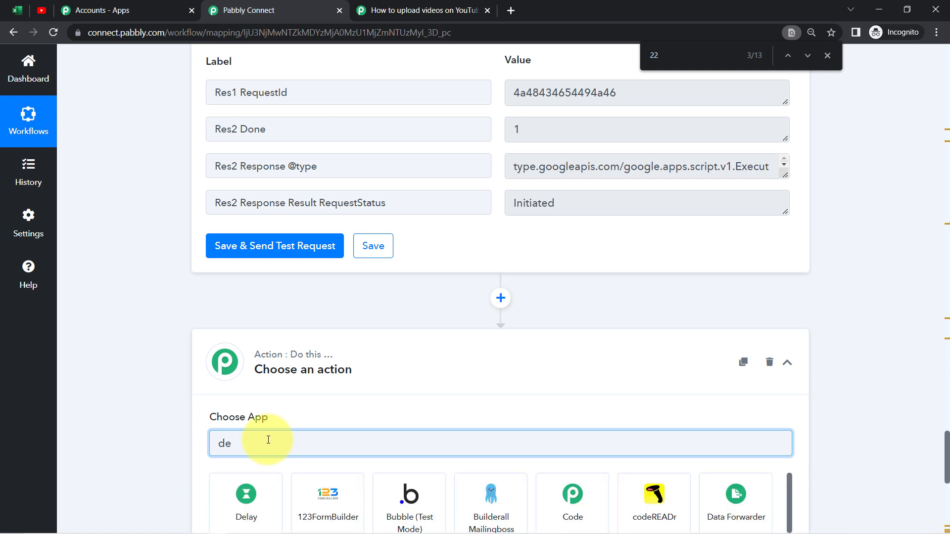
{"action": "type", "text": "lay"}
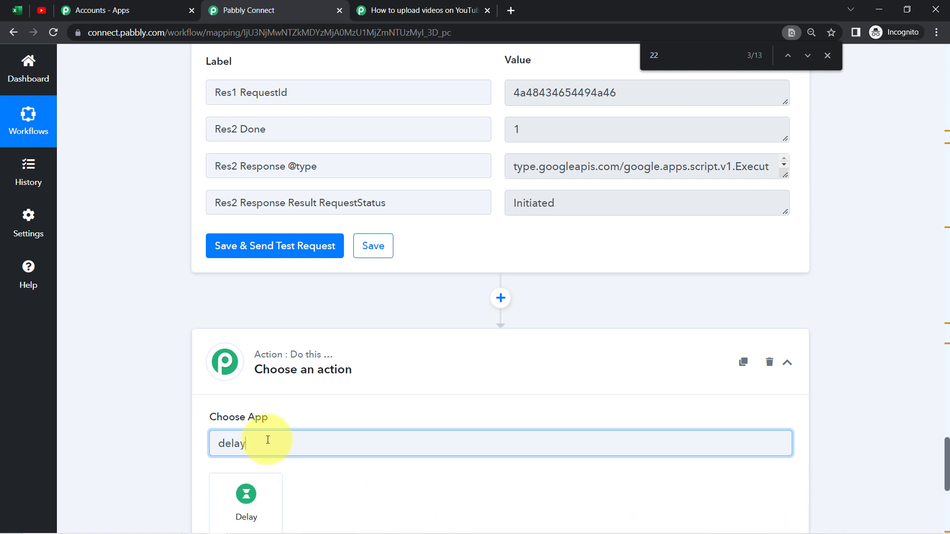
{"action": "left_click", "coordinate": [246, 499]}
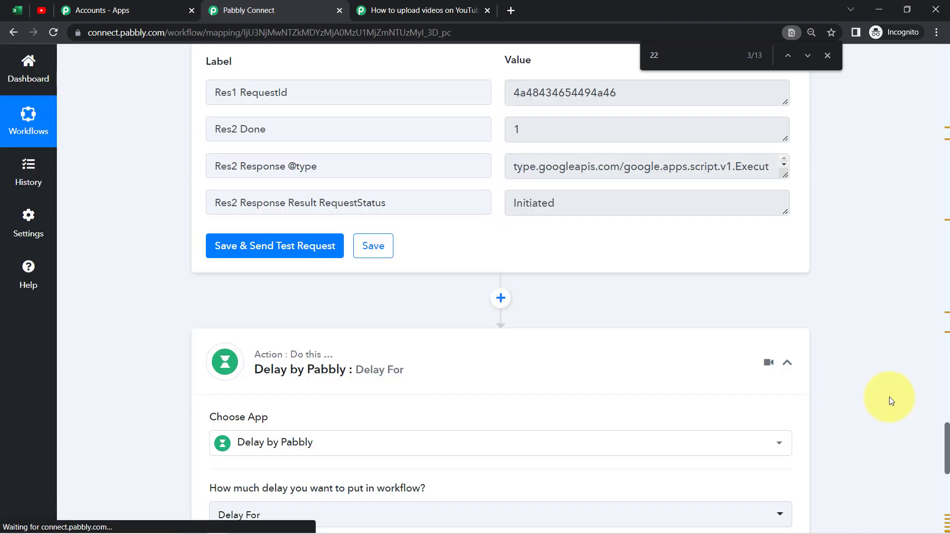
- Set the delay to 8 with Minutes as the unit, then save the step and send a test request
{"action": "left_click_drag", "start_coordinate": [947, 438], "coordinate": [946, 468]}
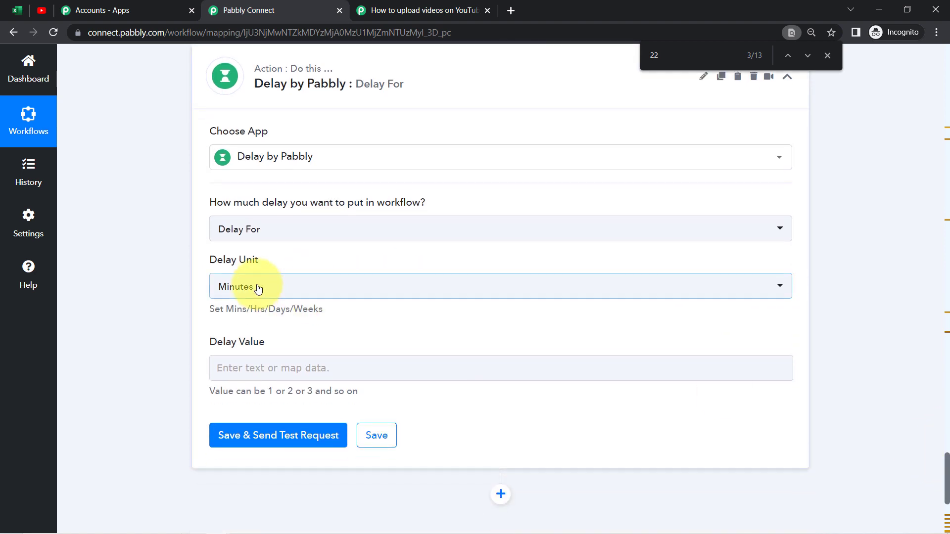
{"action": "left_click", "coordinate": [229, 286]}
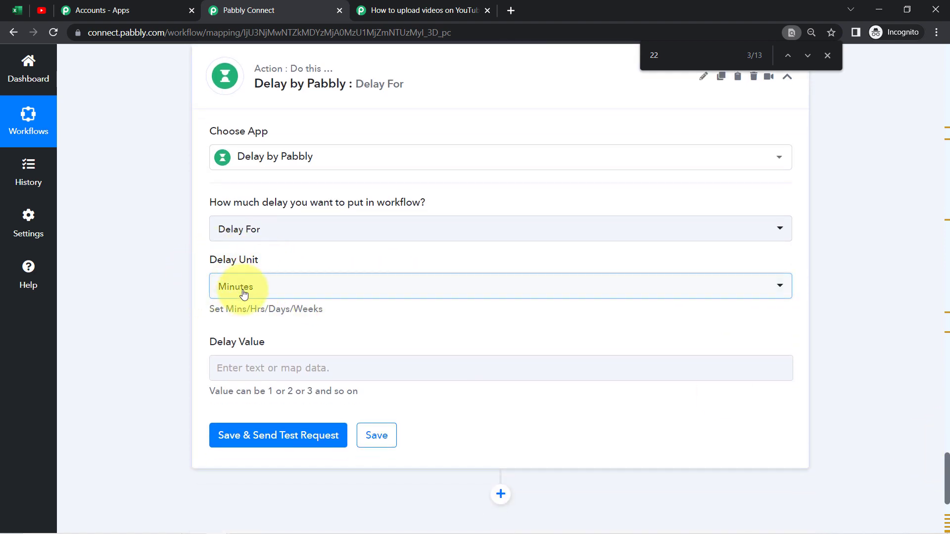
{"action": "left_click", "coordinate": [146, 325]}
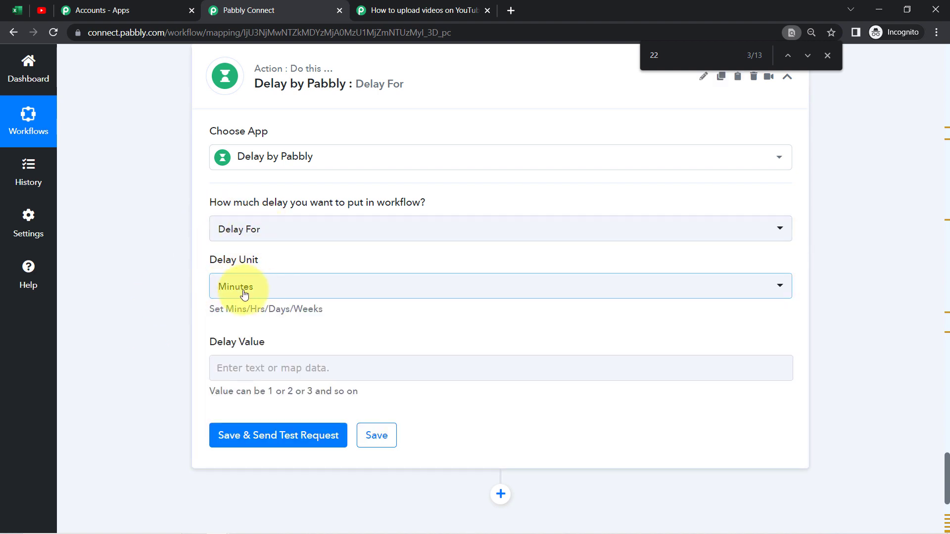
{"action": "left_click", "coordinate": [232, 367]}
{"action": "type", "text": "8"}
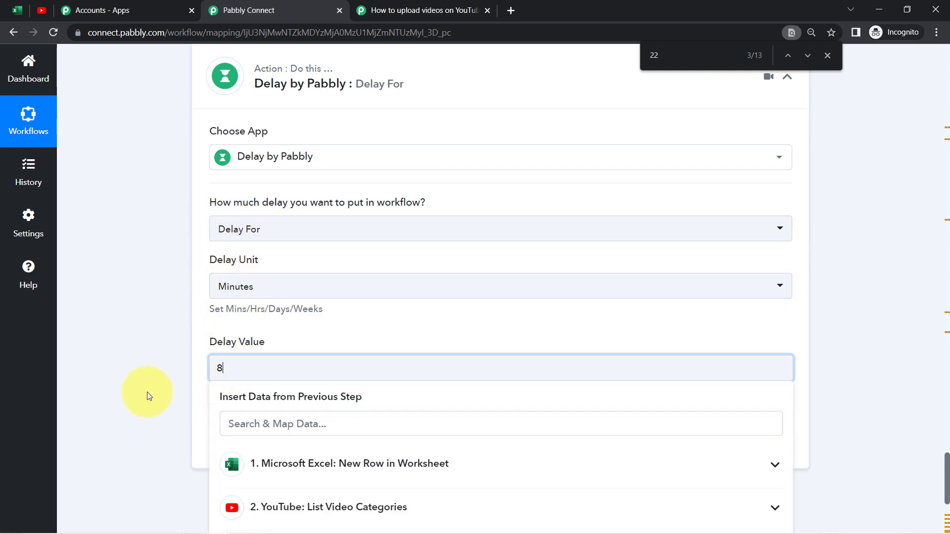
{"action": "left_click", "coordinate": [147, 391]}
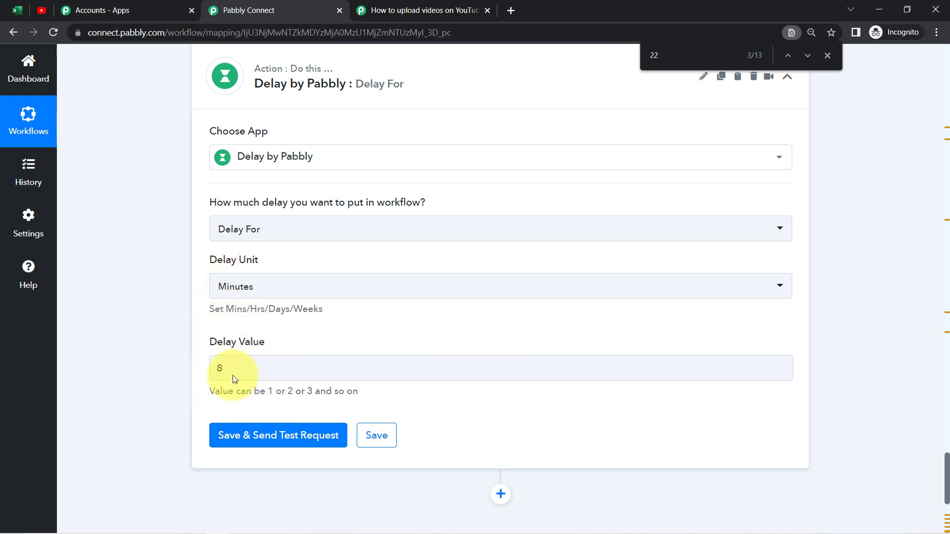
{"action": "left_click", "coordinate": [233, 436]}
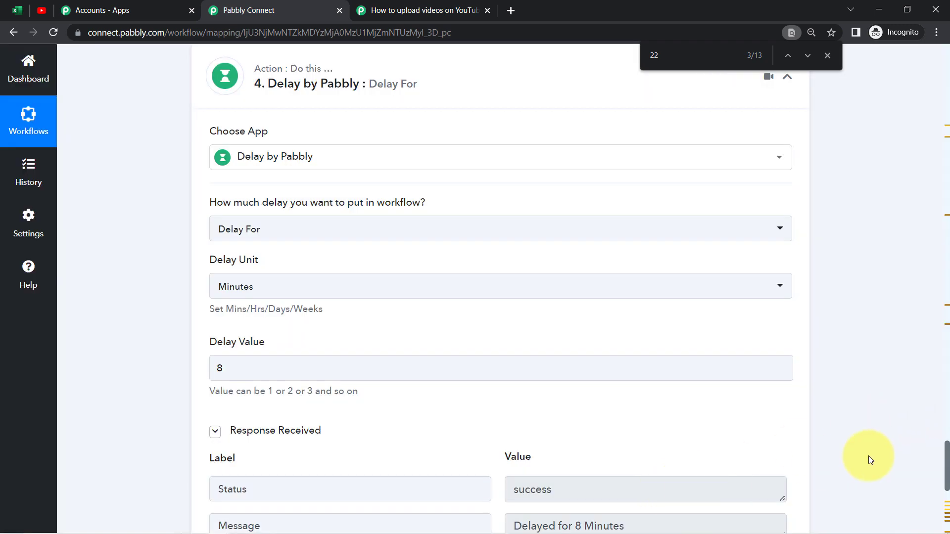
{"action": "scroll", "coordinate": [869, 455], "scroll_direction": "down", "scroll_amount": 3}
{"action": "scroll", "coordinate": [869, 455], "scroll_direction": "down", "scroll_amount": 2}
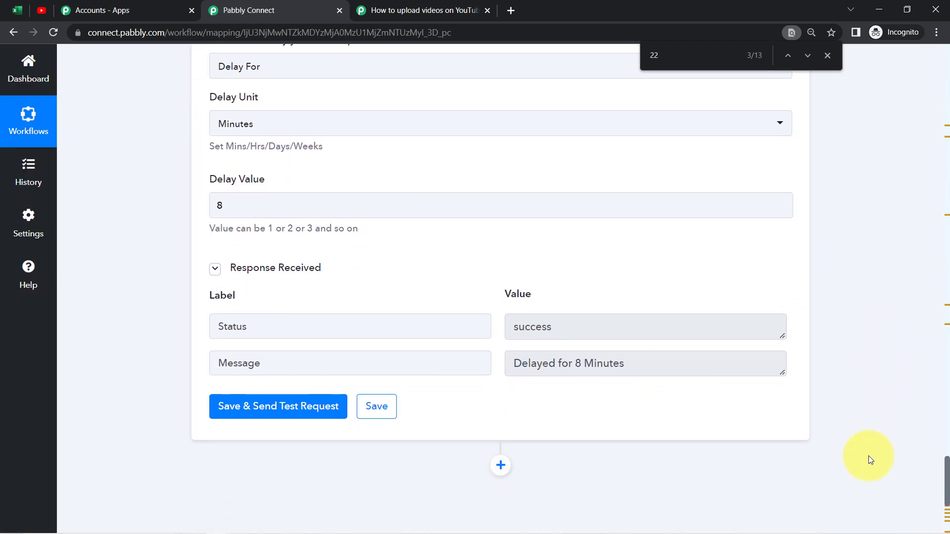
- Check the upload guide for the action to use after the delay to check the video upload status
{"action": "left_click", "coordinate": [387, 6]}
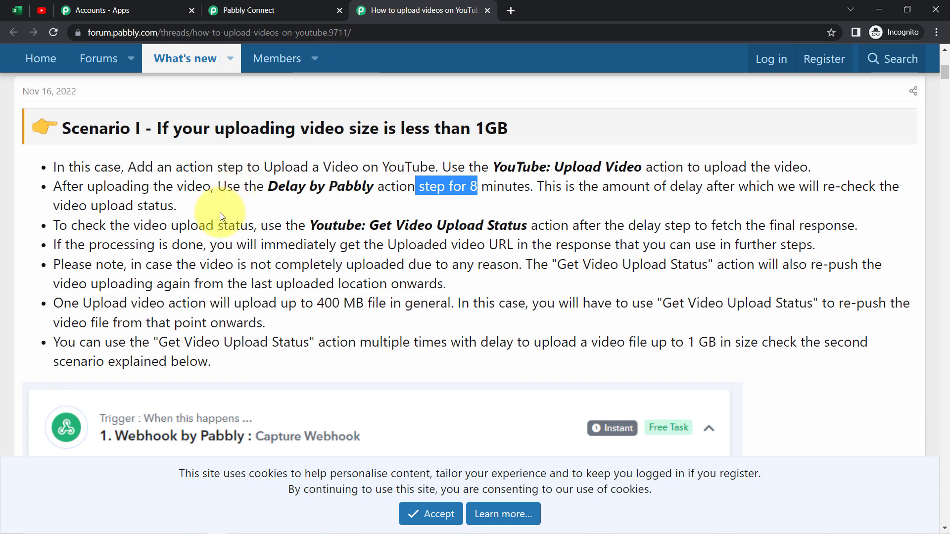
{"action": "left_click_drag", "start_coordinate": [63, 226], "coordinate": [149, 226]}
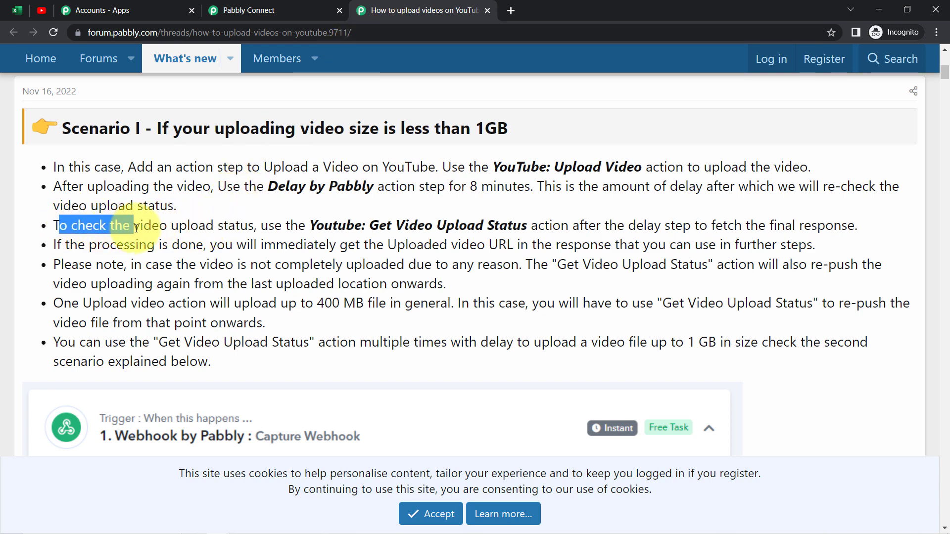
{"action": "left_click", "coordinate": [226, 228]}
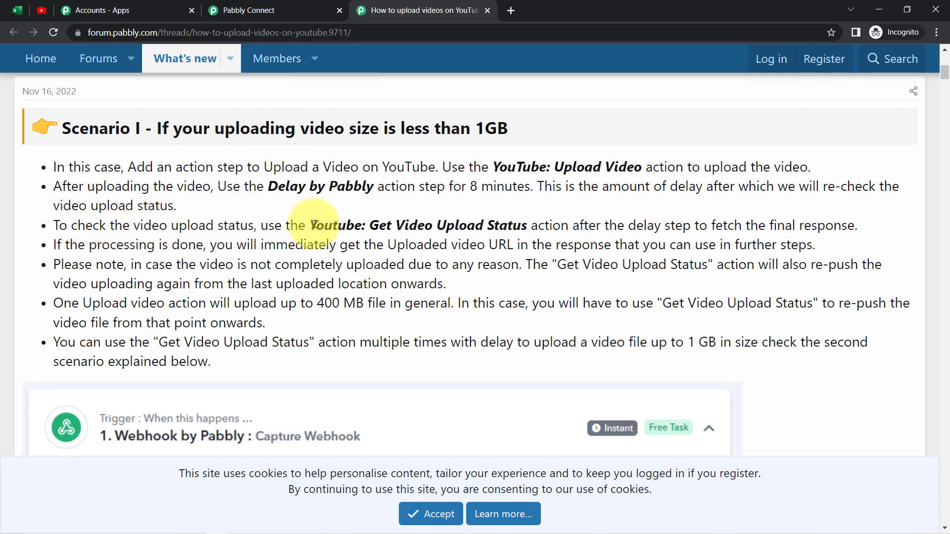
- Return from the upload guide to the workflow, add an action step after the delay and choose YouTube as its app
{"action": "left_click_drag", "start_coordinate": [391, 225], "coordinate": [834, 226]}
{"action": "left_click", "coordinate": [244, 10]}
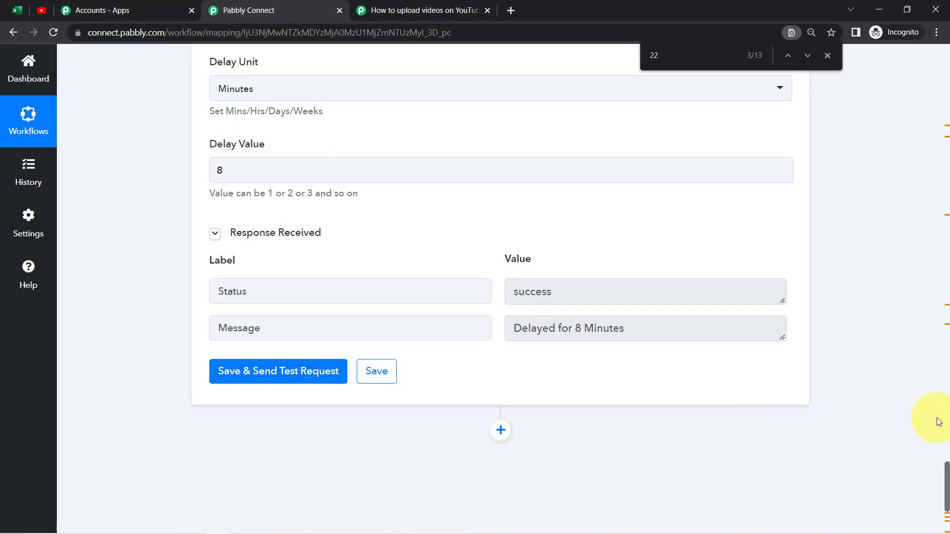
{"action": "scroll", "coordinate": [947, 474], "scroll_direction": "down", "scroll_amount": 4}
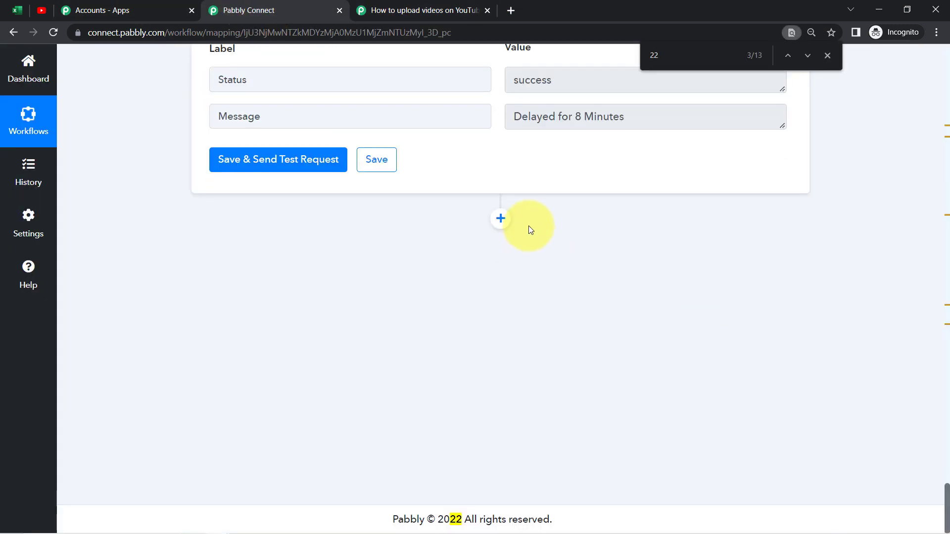
{"action": "left_click", "coordinate": [499, 221]}
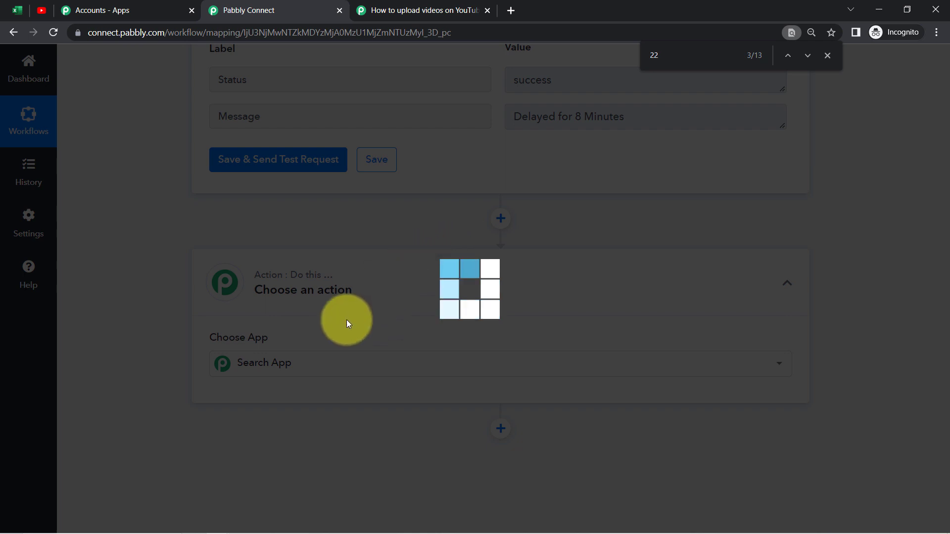
{"action": "left_click", "coordinate": [255, 369]}
{"action": "type", "text": "y"}
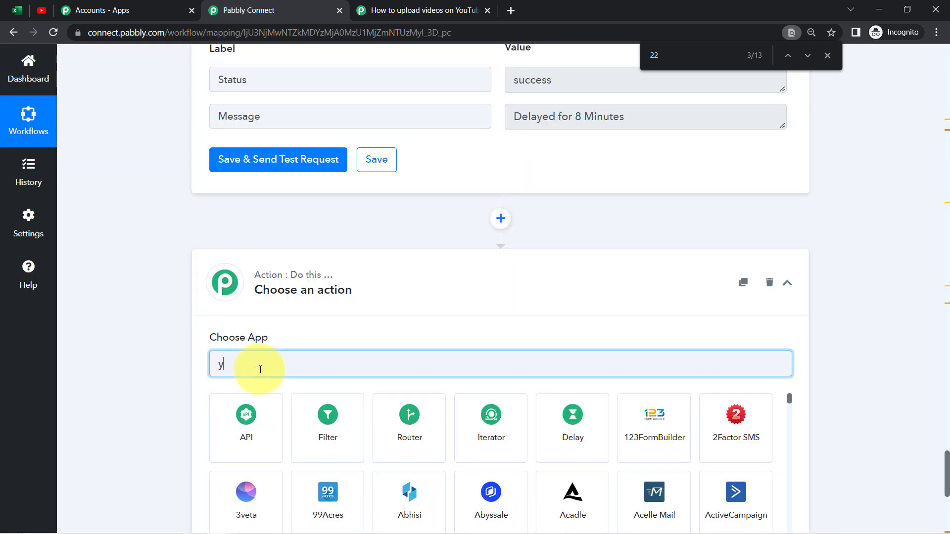
{"action": "type", "text": "ou"}
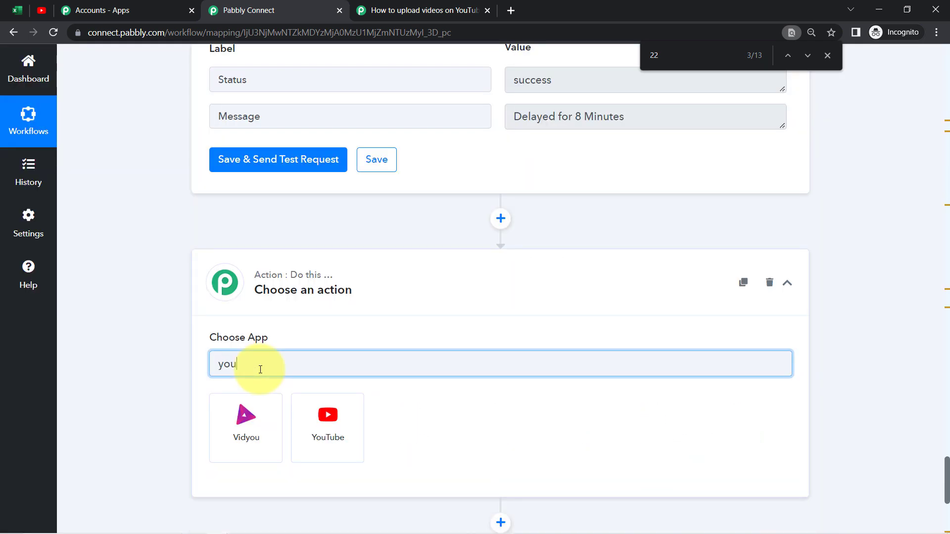
{"action": "left_click", "coordinate": [323, 420]}
- Set the action event to Get Video Upload Status (Beta), as named in the guide, and connect it through the existing YouTube #107 connection
{"action": "left_click", "coordinate": [406, 6]}
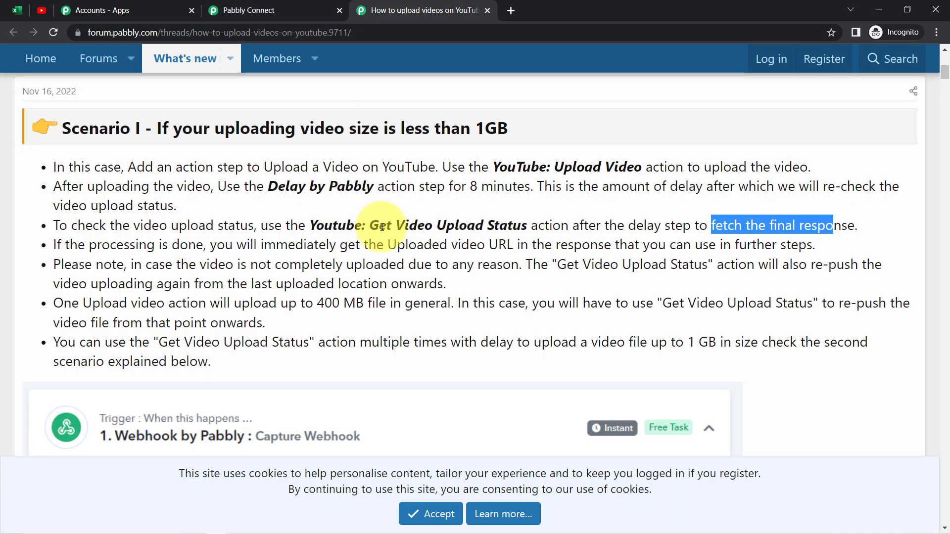
{"action": "left_click_drag", "start_coordinate": [369, 226], "coordinate": [479, 216]}
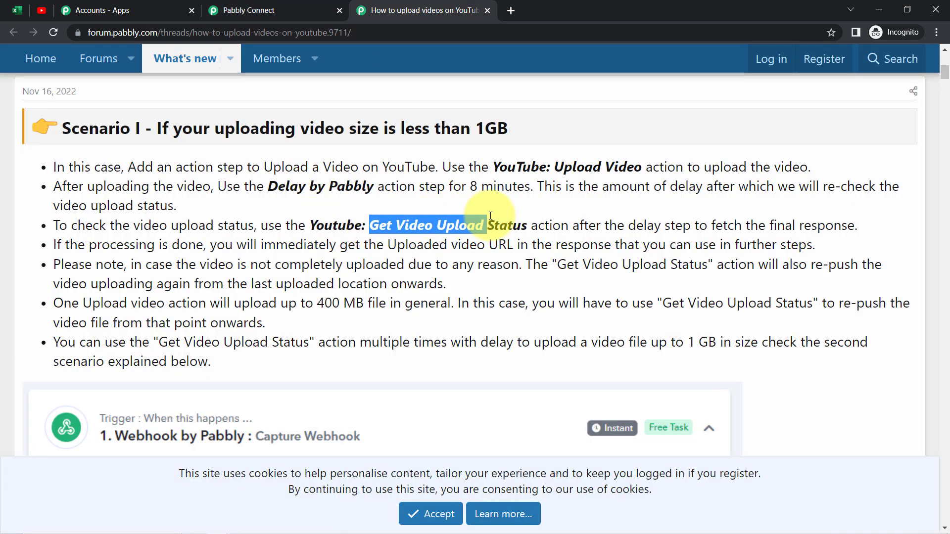
{"action": "left_click", "coordinate": [284, 14]}
{"action": "left_click", "coordinate": [274, 430]}
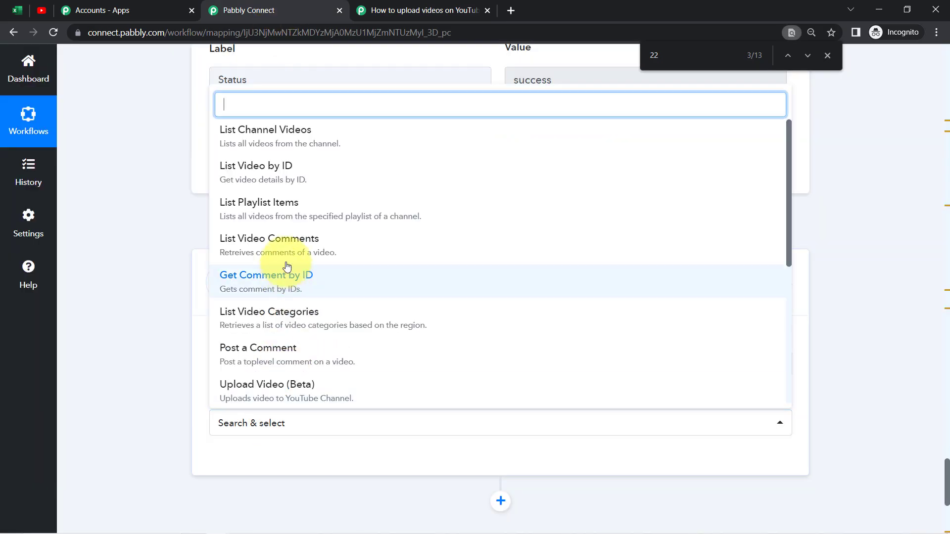
{"action": "type", "text": "Get Video Upload"}
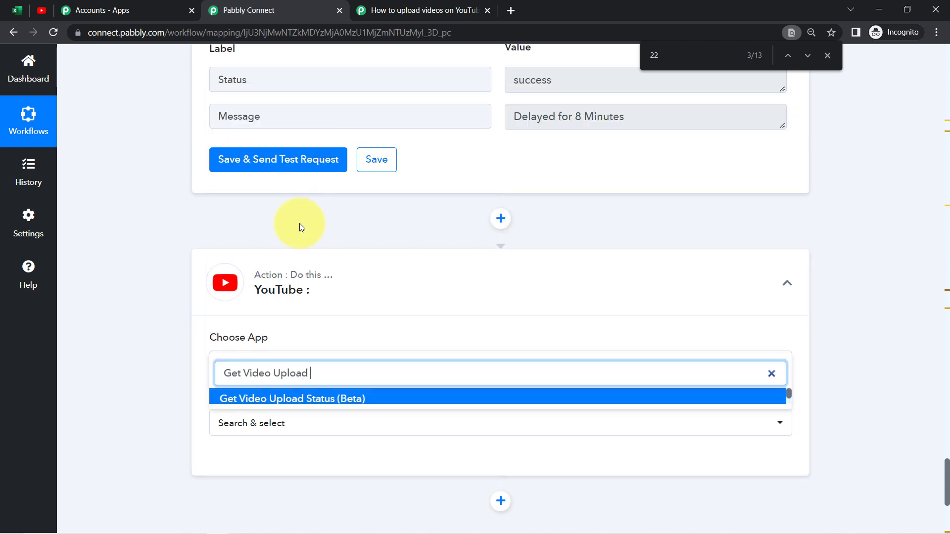
{"action": "left_click", "coordinate": [283, 398]}
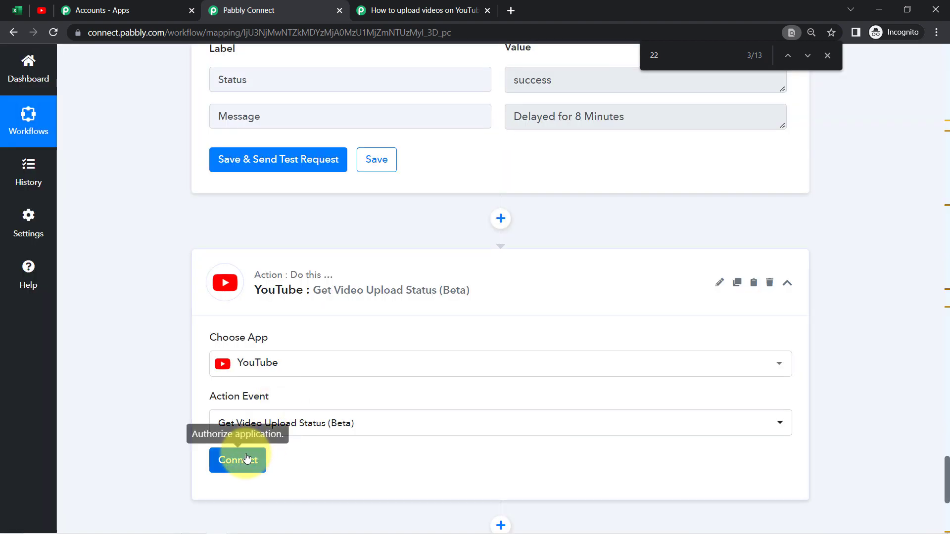
{"action": "left_click", "coordinate": [246, 462]}
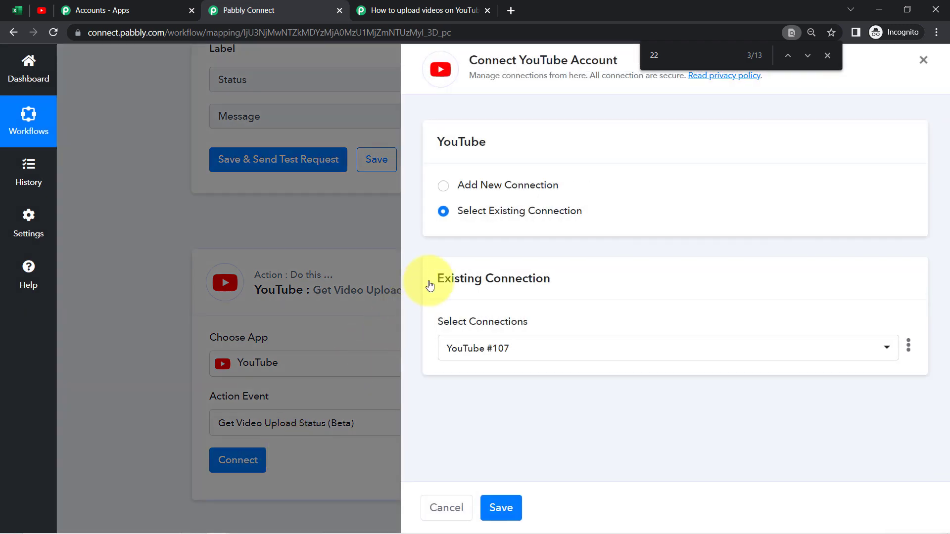
{"action": "left_click", "coordinate": [501, 508]}
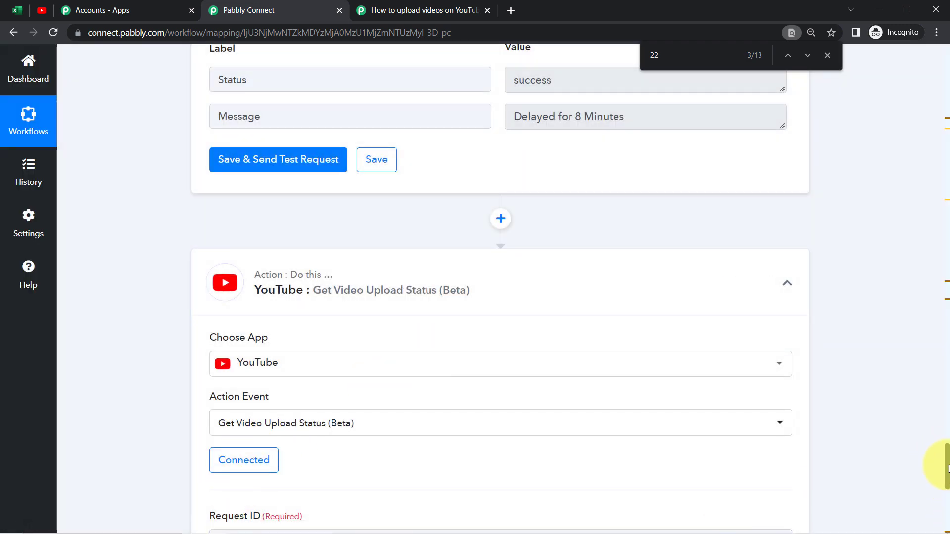
- Map the Request ID to Res1 RequestId from the Upload Video step, then save the status action and send its test request
{"action": "left_click_drag", "start_coordinate": [948, 468], "coordinate": [948, 483]}
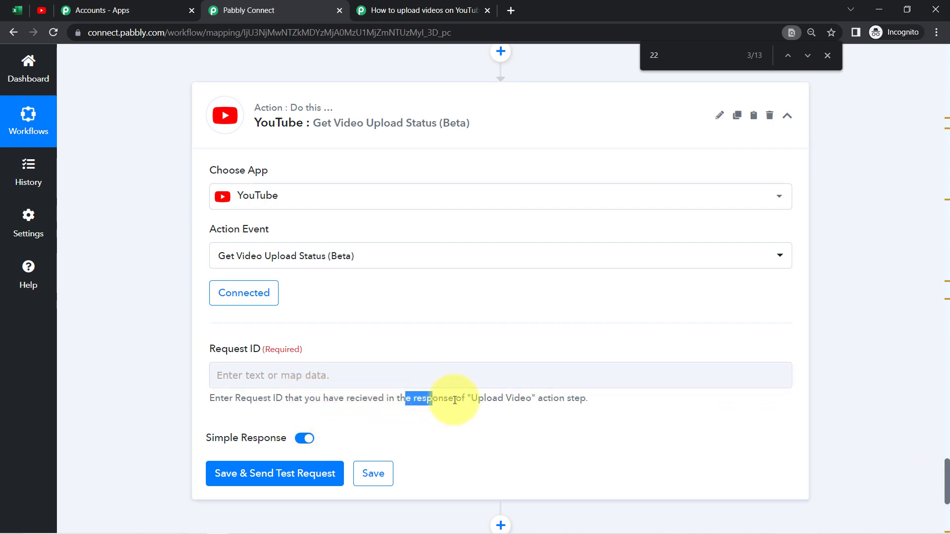
{"action": "left_click_drag", "start_coordinate": [489, 401], "coordinate": [520, 399]}
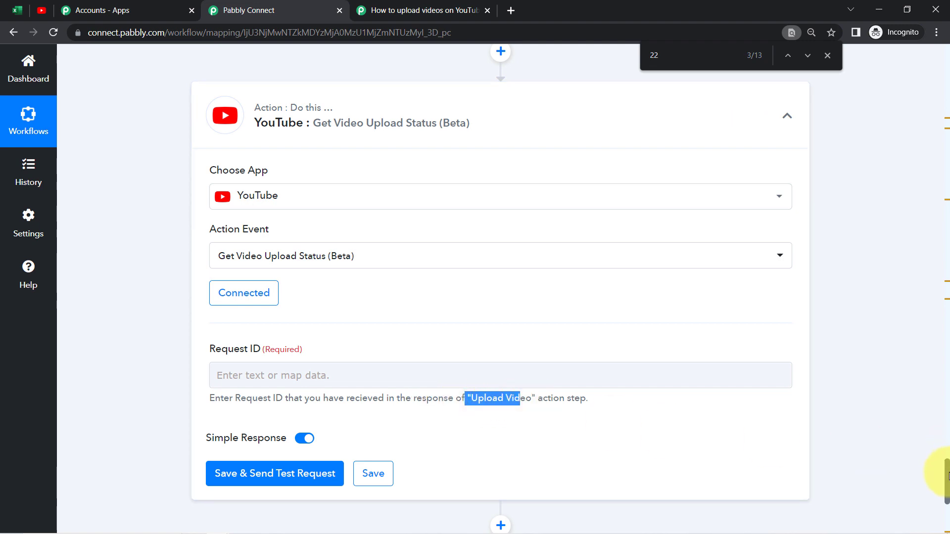
{"action": "left_click_drag", "start_coordinate": [948, 475], "coordinate": [947, 381]}
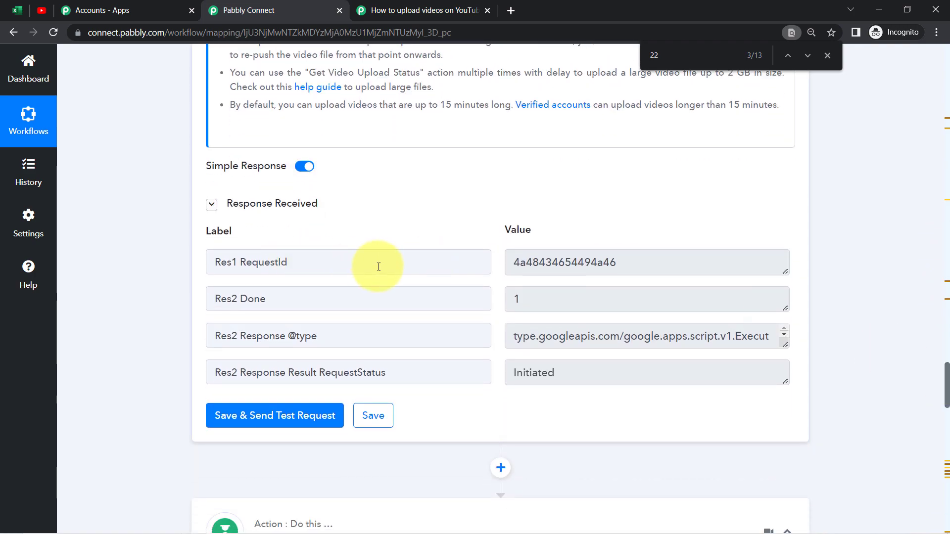
{"action": "left_click_drag", "start_coordinate": [320, 260], "coordinate": [213, 261]}
{"action": "left_click_drag", "start_coordinate": [589, 271], "coordinate": [539, 263]}
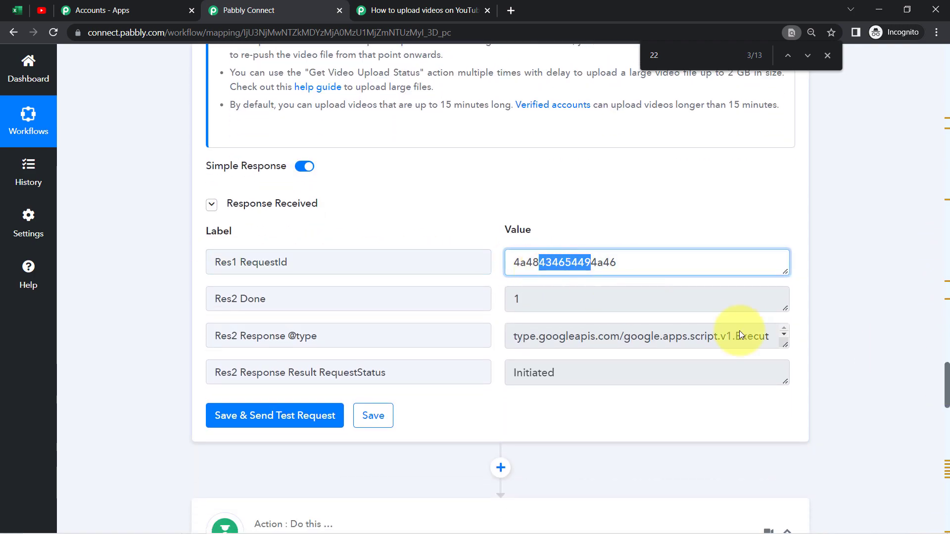
{"action": "left_click_drag", "start_coordinate": [946, 371], "coordinate": [947, 485]}
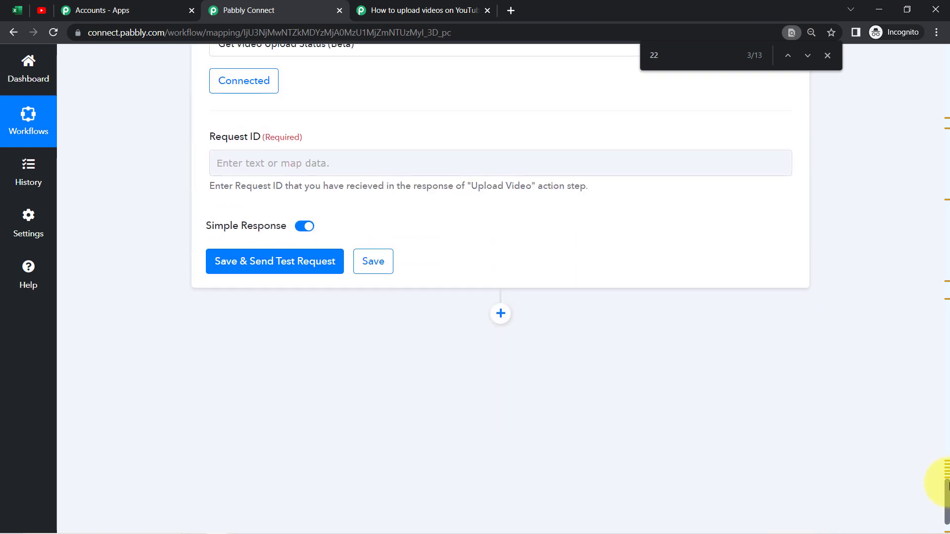
{"action": "left_click", "coordinate": [380, 158]}
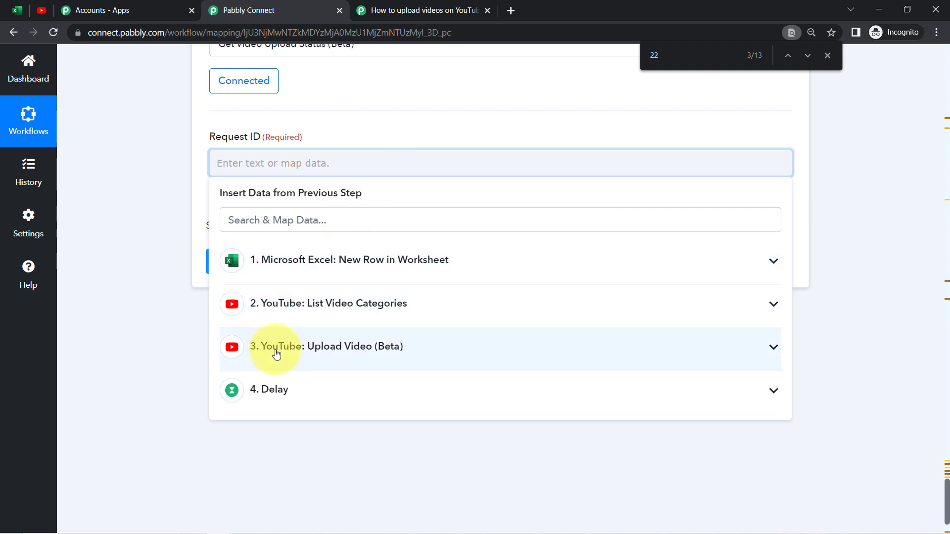
{"action": "left_click", "coordinate": [378, 349]}
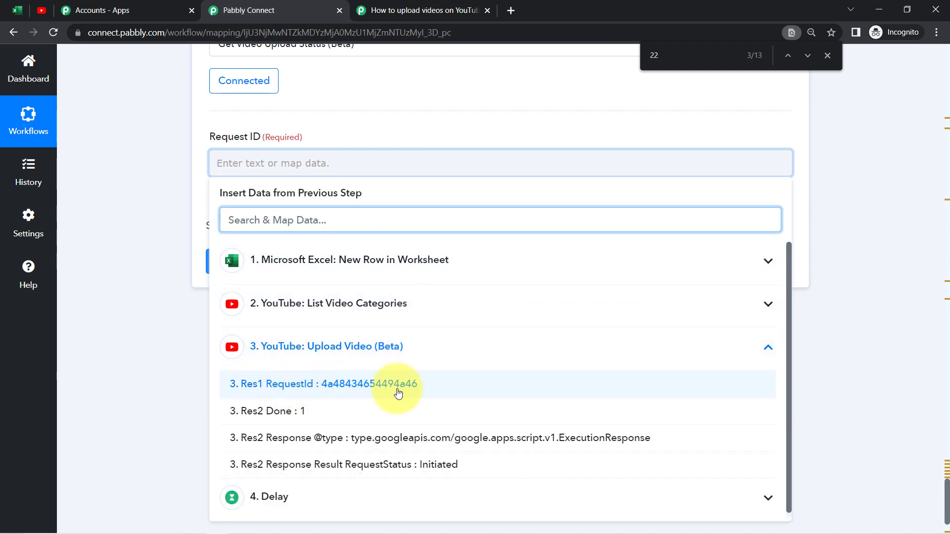
{"action": "left_click", "coordinate": [338, 393]}
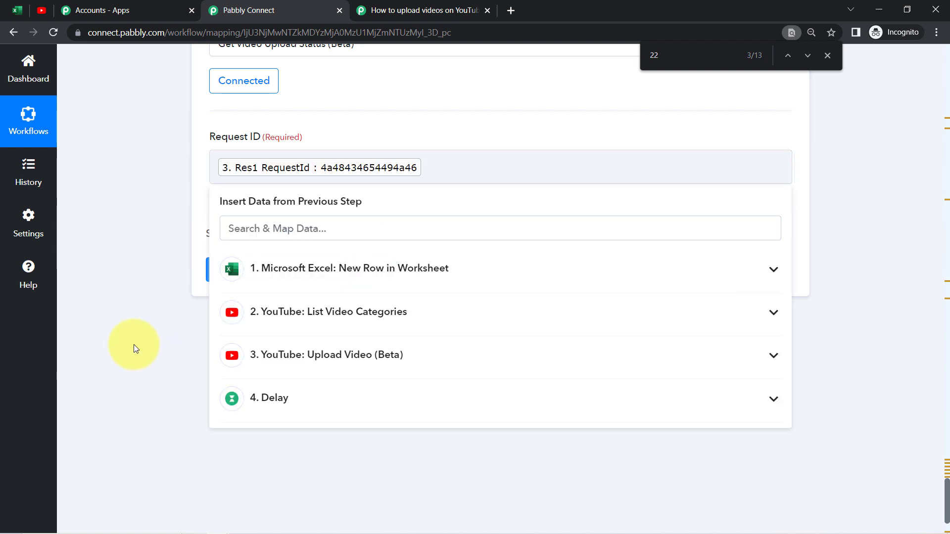
{"action": "left_click", "coordinate": [134, 344]}
{"action": "left_click", "coordinate": [255, 278]}
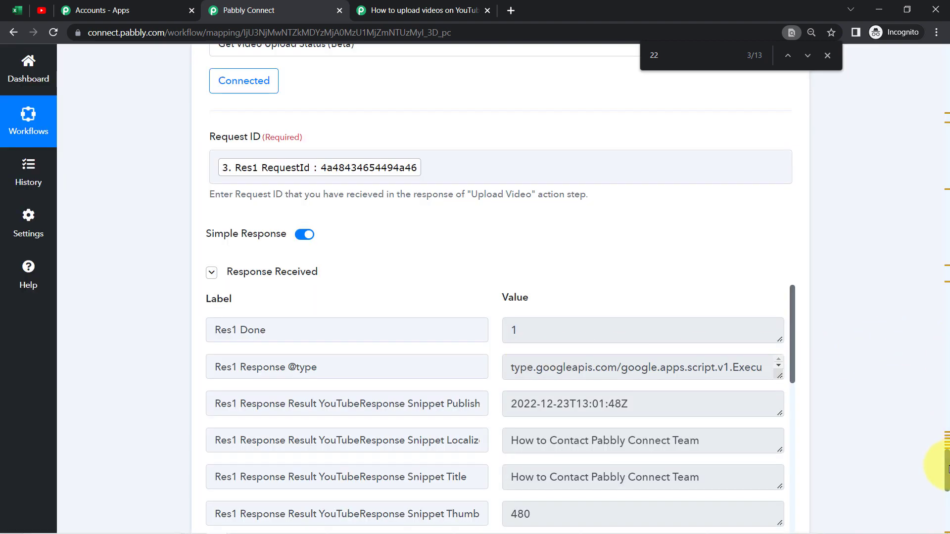
- Search the page for "status" to find the status fields in the Get Video Upload Status response
{"action": "left_click_drag", "start_coordinate": [948, 470], "coordinate": [938, 490]}
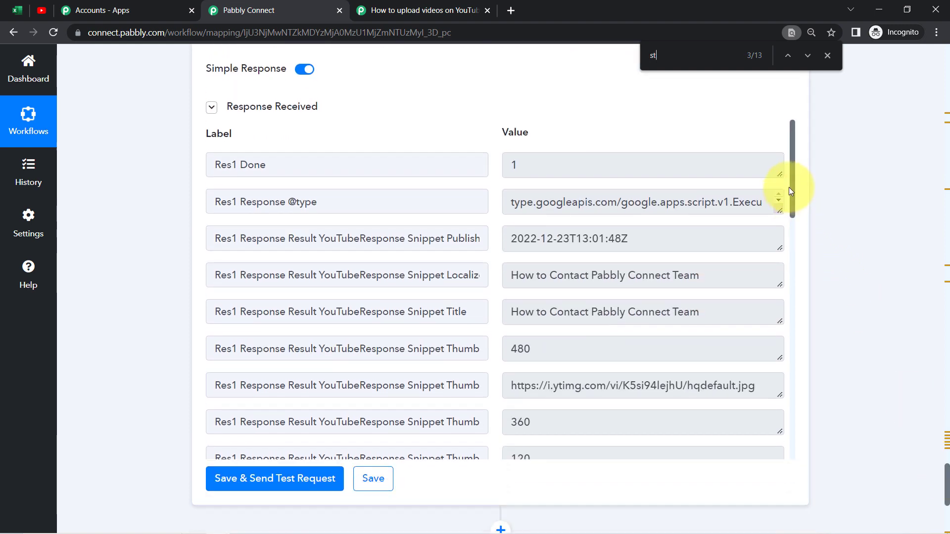
{"action": "type", "text": "atus"}
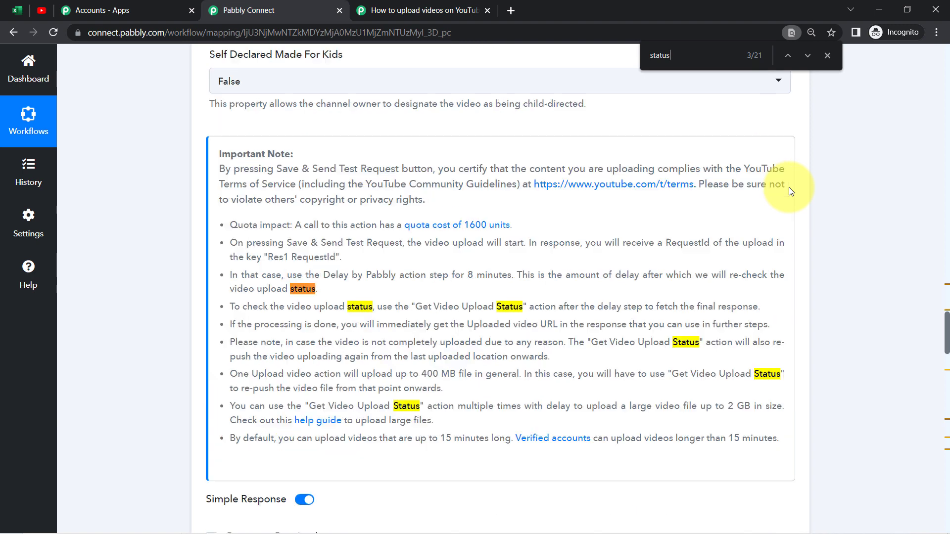
{"action": "key", "text": "Return"}
{"action": "key", "text": "Return"}
{"action": "key", "text": "Return"}
{"action": "key", "text": "Return"}
{"action": "key", "text": "Return"}
{"action": "key", "text": "Return"}
{"action": "key", "text": "Return"}
{"action": "key", "text": "Return"}
{"action": "key", "text": "Return"}
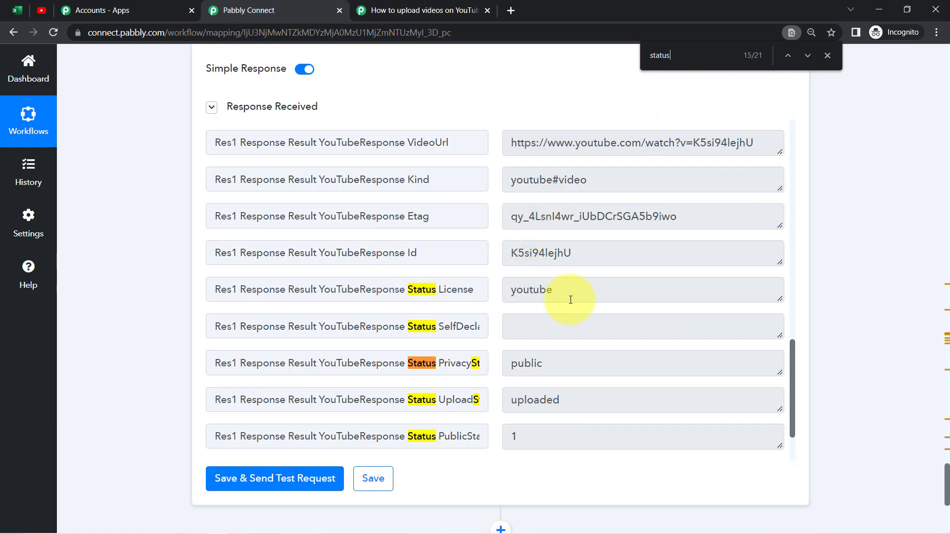
- Check the privacy status and upload status values in the received response
{"action": "left_click", "coordinate": [584, 284]}
{"action": "left_click", "coordinate": [544, 363]}
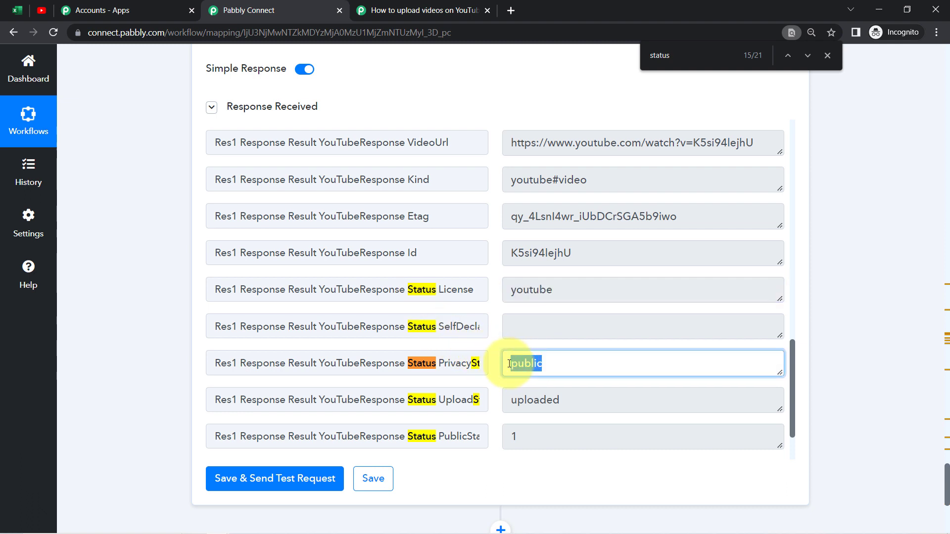
{"action": "left_click", "coordinate": [448, 400]}
{"action": "left_click_drag", "start_coordinate": [547, 403], "coordinate": [531, 400]}
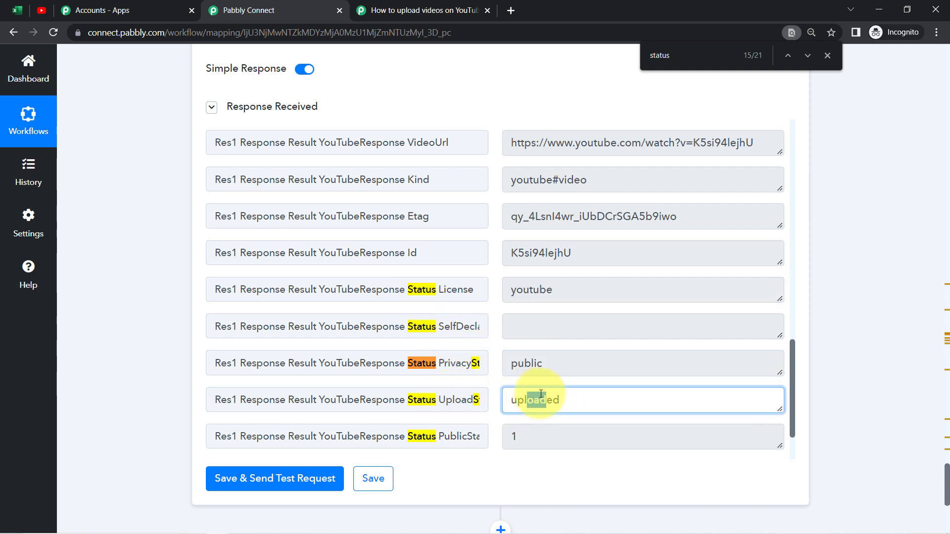
{"action": "left_click", "coordinate": [537, 361]}
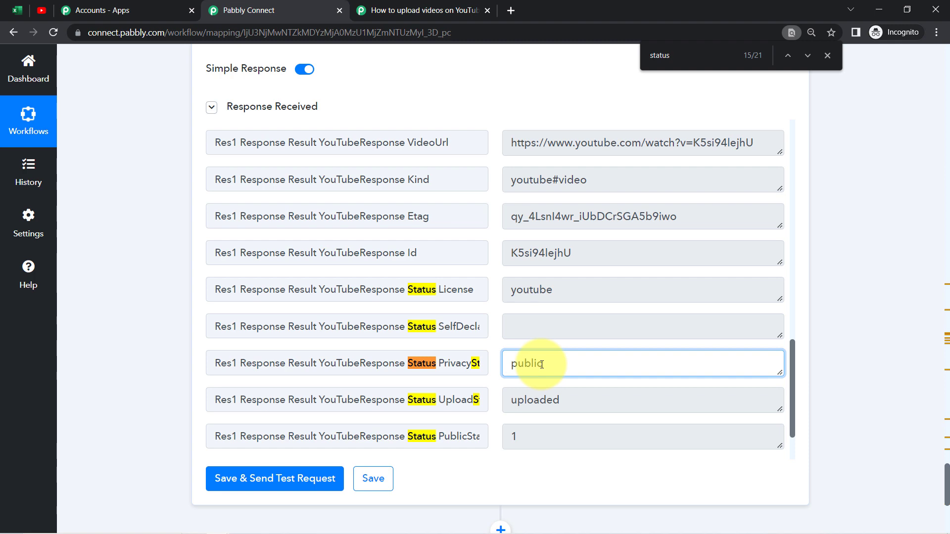
{"action": "left_click", "coordinate": [42, 6]}
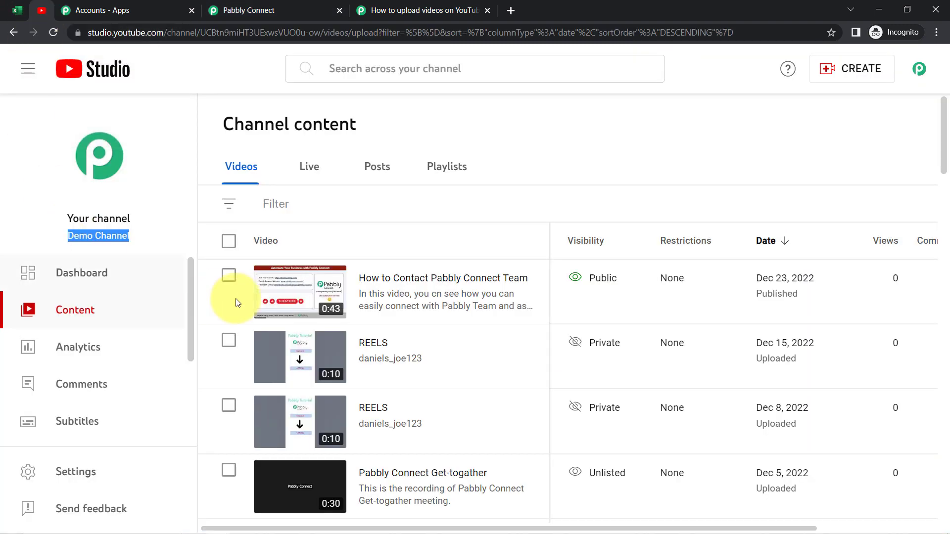
{"action": "left_click", "coordinate": [52, 33]}
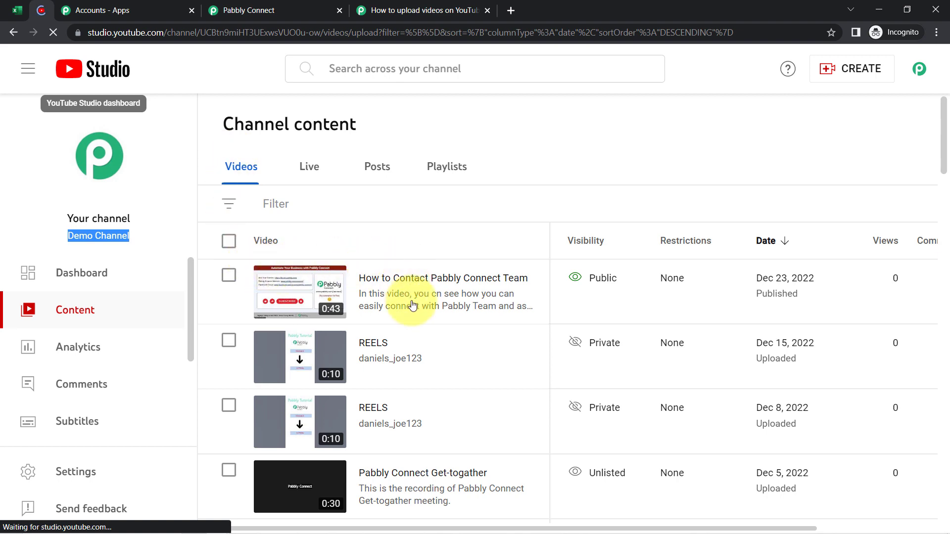
{"action": "left_click", "coordinate": [17, 10]}
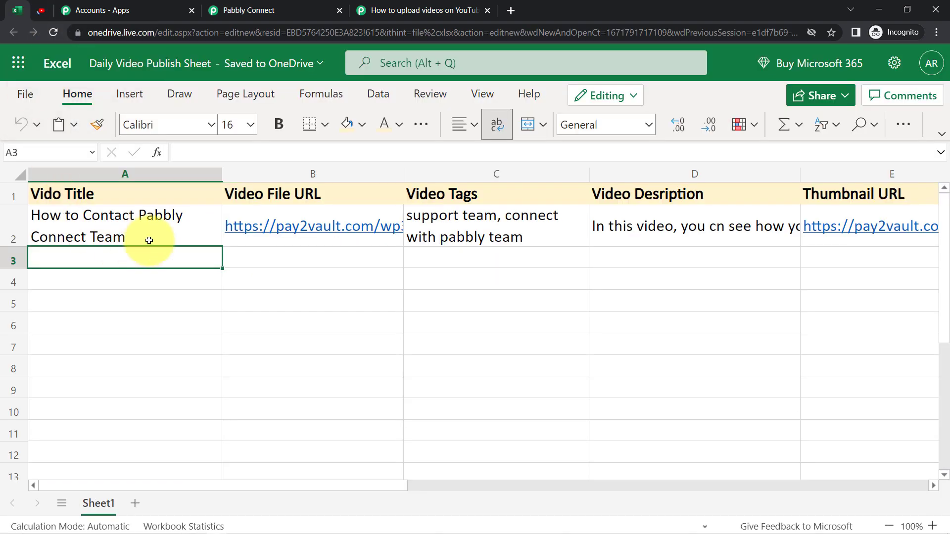
{"action": "left_click", "coordinate": [74, 235]}
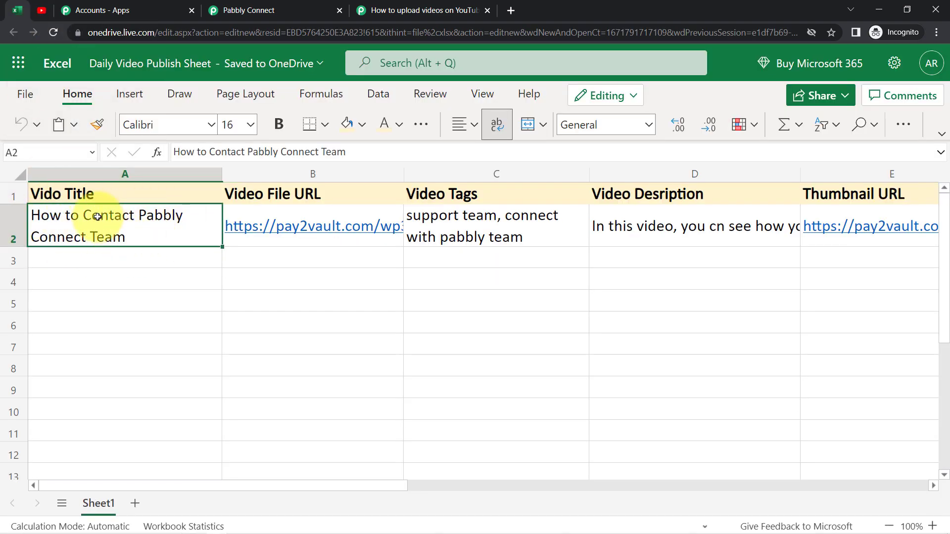
{"action": "left_click", "coordinate": [465, 228]}
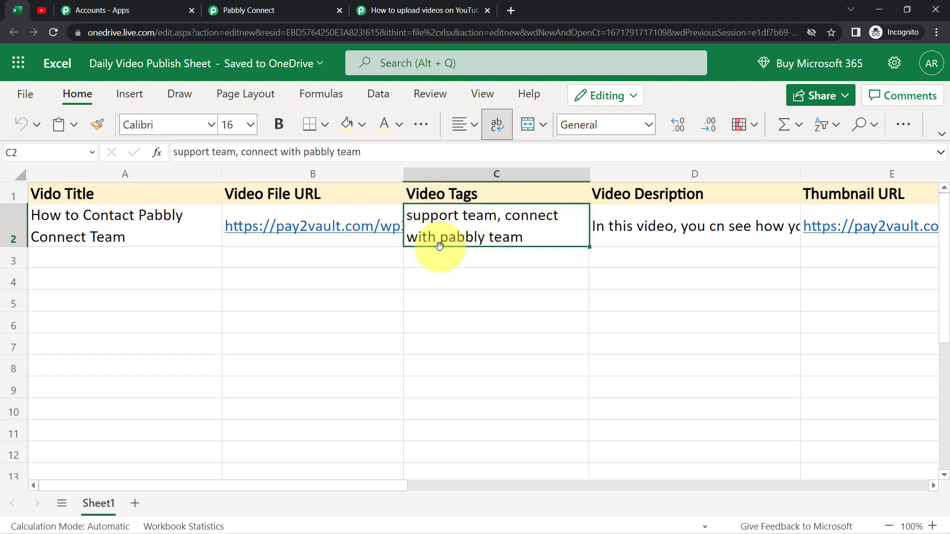
{"action": "left_click", "coordinate": [641, 225]}
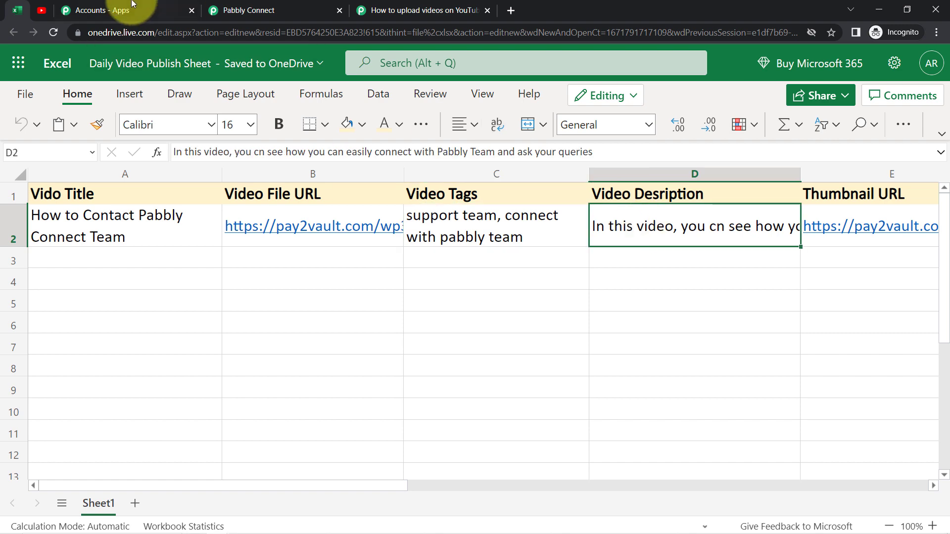
{"action": "left_click", "coordinate": [46, 9]}
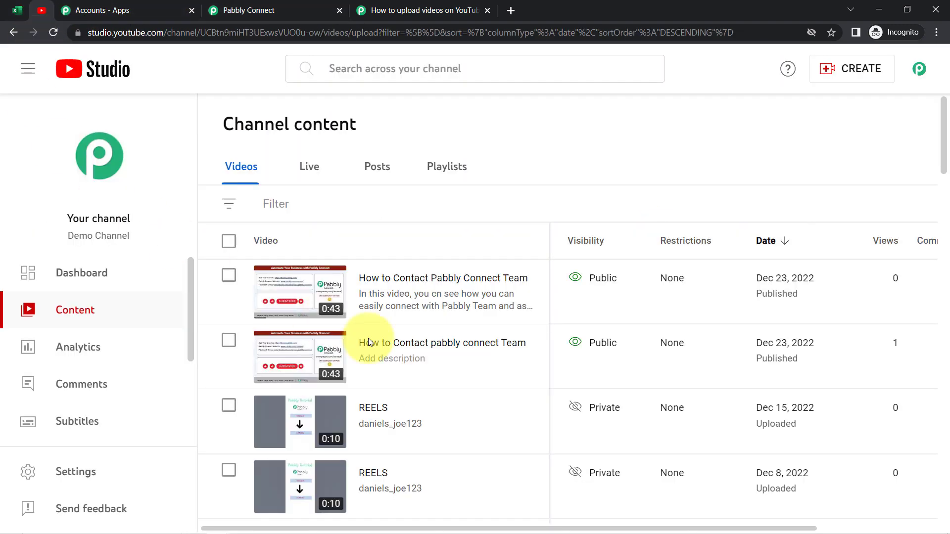
{"action": "left_click", "coordinate": [458, 280]}
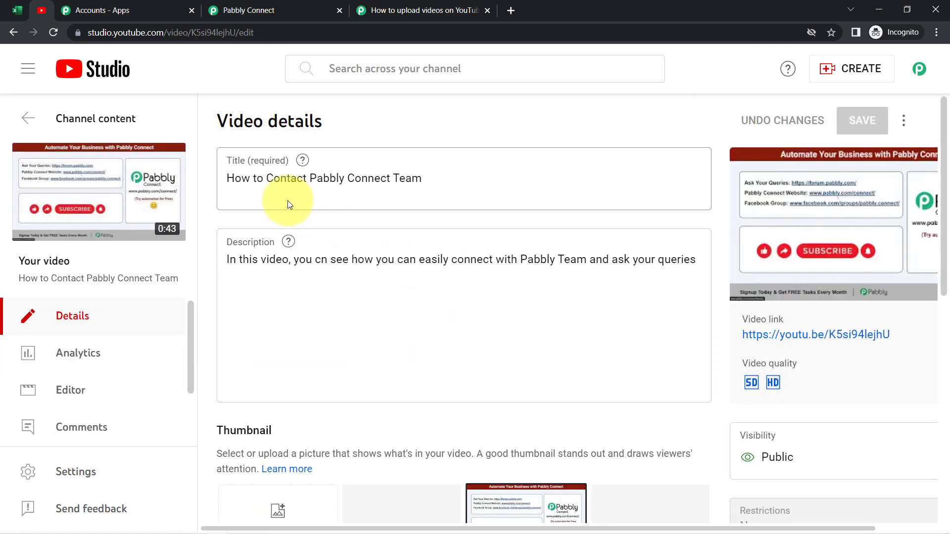
- Check the uploaded video's title and description in YouTube Studio against the first video row in the Excel sheet
{"action": "left_click", "coordinate": [247, 186]}
{"action": "left_click_drag", "start_coordinate": [292, 259], "coordinate": [530, 254]}
{"action": "left_click_drag", "start_coordinate": [252, 259], "coordinate": [641, 260]}
{"action": "left_click", "coordinate": [329, 260]}
{"action": "left_click_drag", "start_coordinate": [299, 259], "coordinate": [362, 267]}
{"action": "left_click", "coordinate": [363, 266]}
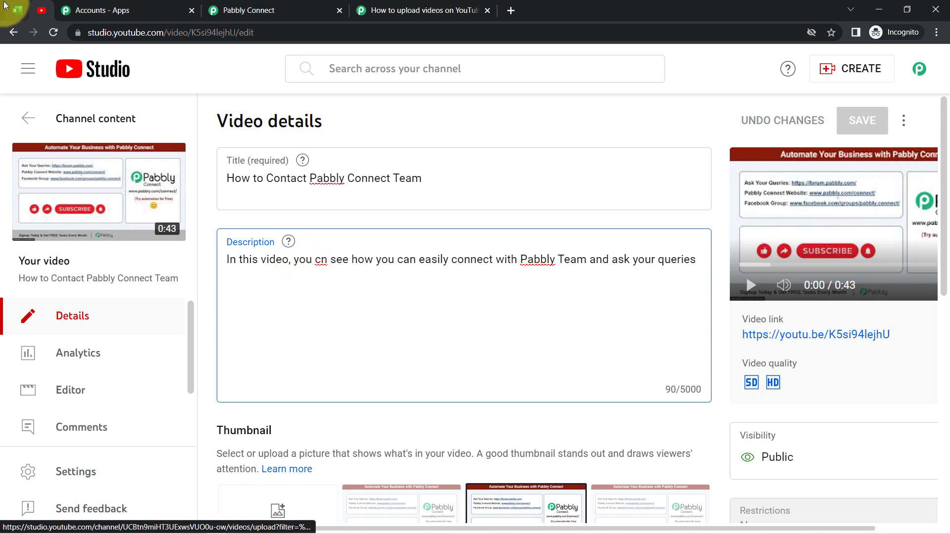
{"action": "left_click", "coordinate": [18, 10]}
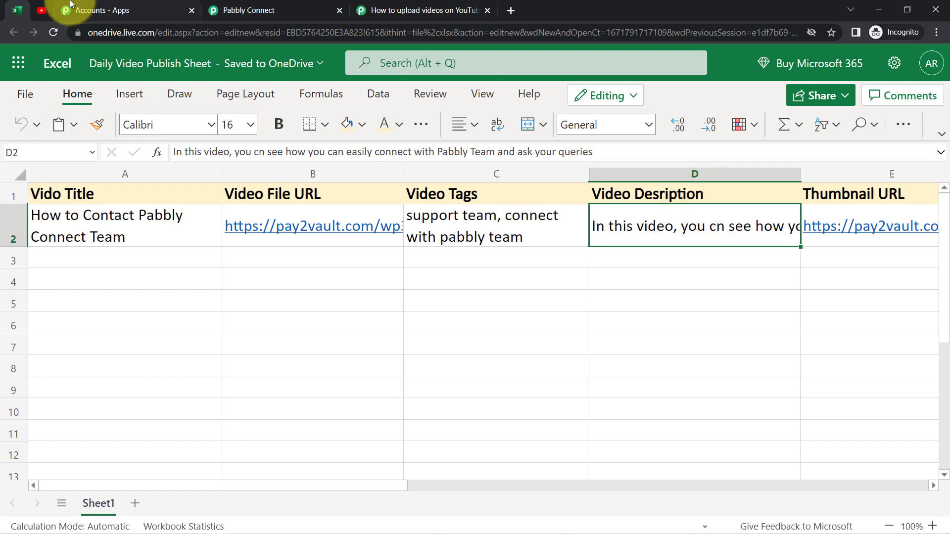
- Expand the additional settings in the YouTube video details and compare the tags with the Video Tags cell in Excel
{"action": "left_click", "coordinate": [257, 9]}
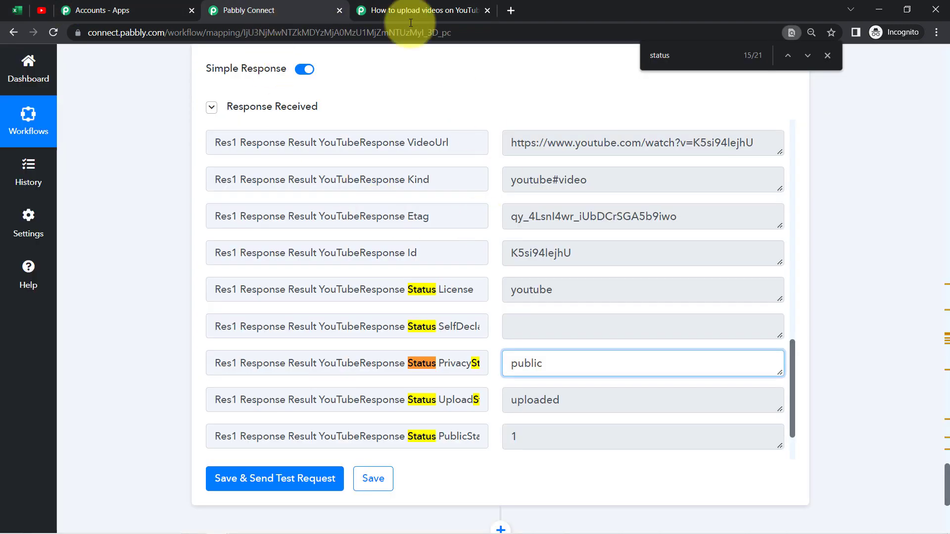
{"action": "left_click", "coordinate": [33, 14]}
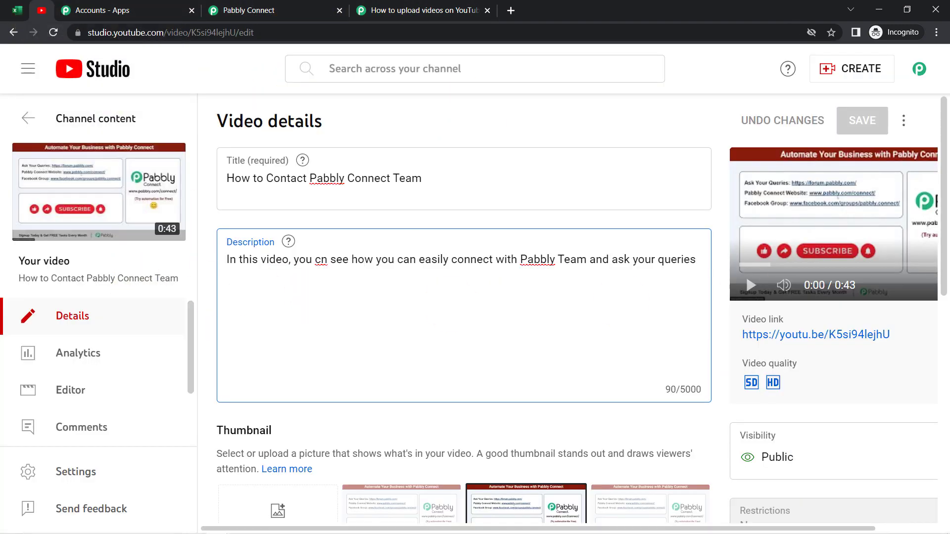
{"action": "left_click_drag", "start_coordinate": [947, 188], "coordinate": [948, 419]}
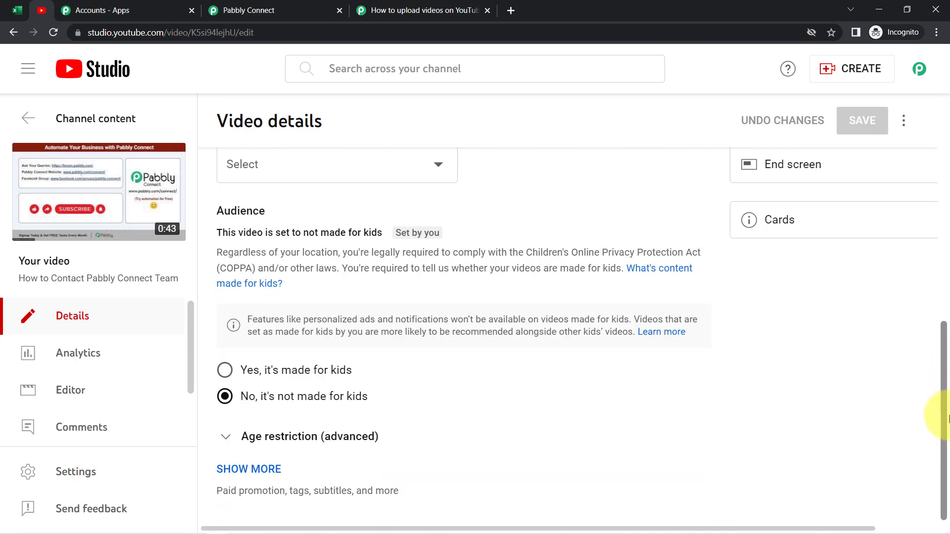
{"action": "left_click", "coordinate": [255, 469]}
{"action": "scroll", "coordinate": [455, 446], "scroll_direction": "down", "scroll_amount": 12}
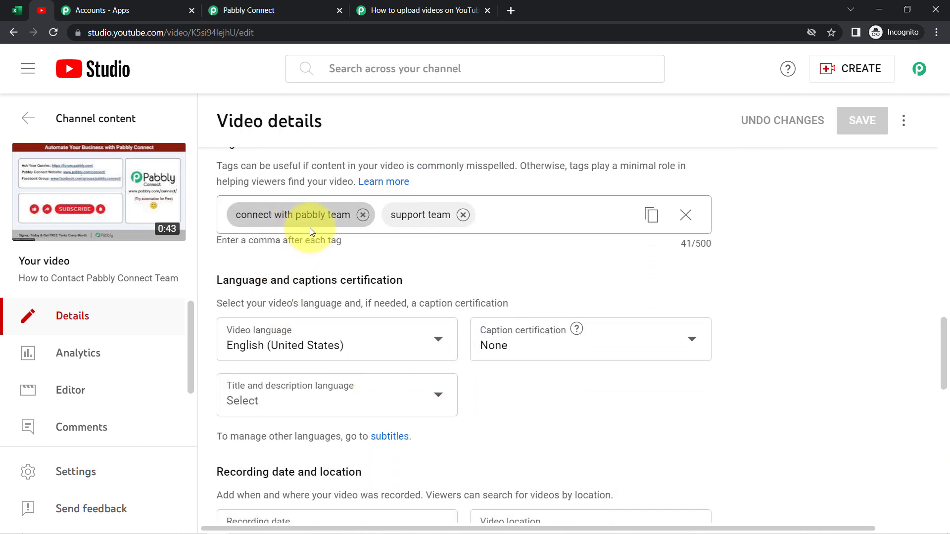
{"action": "scroll", "coordinate": [313, 233], "scroll_direction": "up", "scroll_amount": 2}
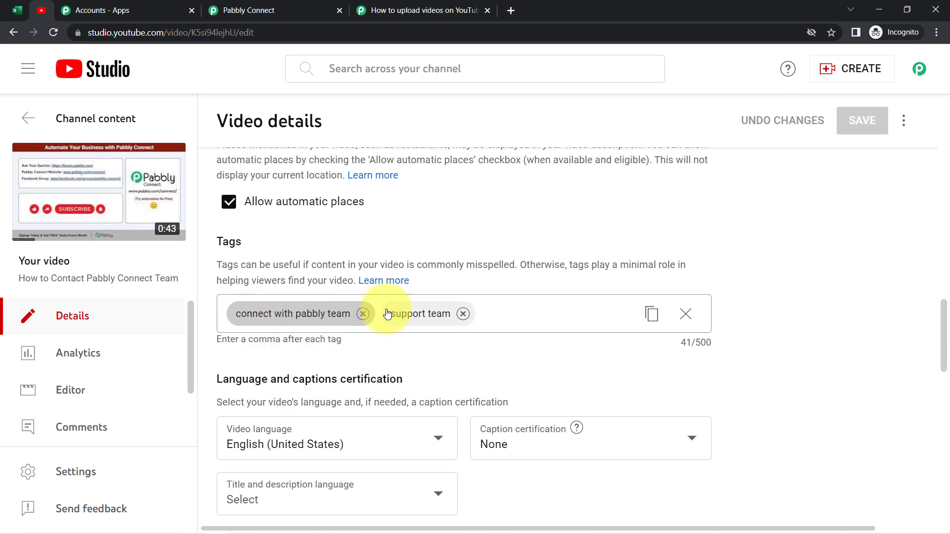
{"action": "left_click", "coordinate": [17, 10]}
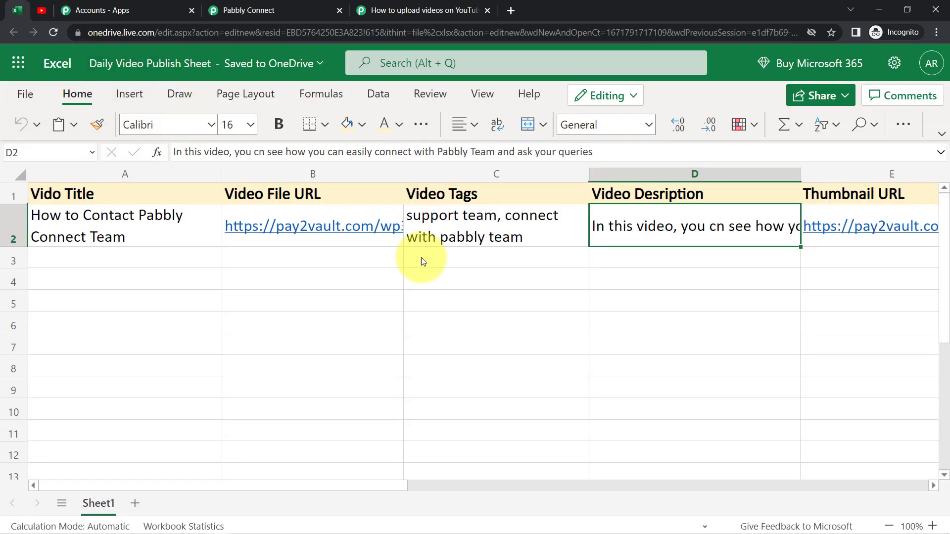
{"action": "left_click", "coordinate": [493, 237]}
{"action": "key", "text": "Return"}
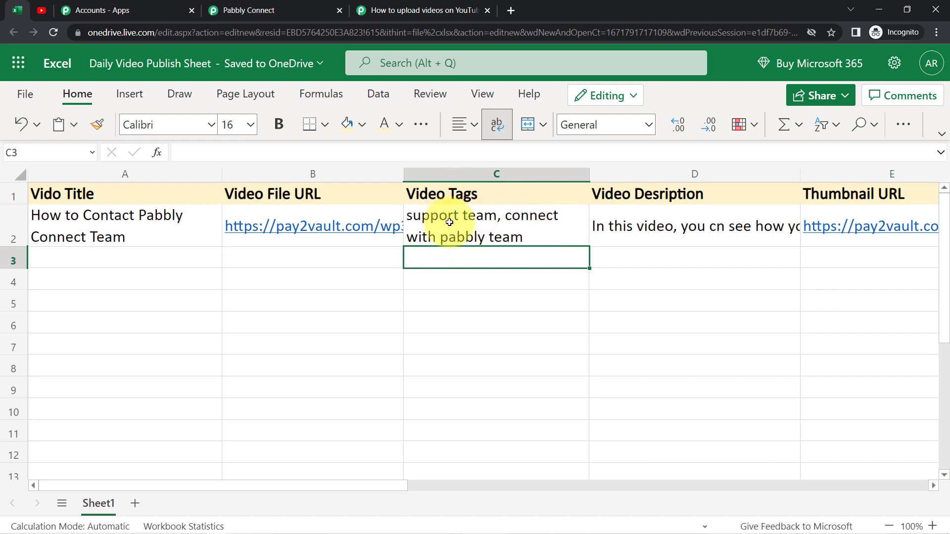
- Review the workflow's Microsoft Excel trigger, the empty sheet rows 3 to 6 for new videos, and the YouTube video details
{"action": "left_click", "coordinate": [249, 10]}
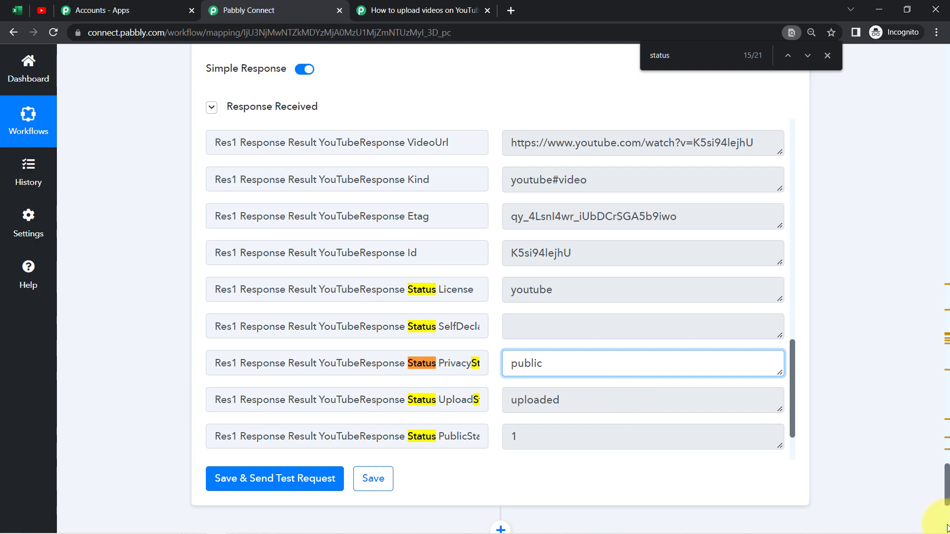
{"action": "left_click_drag", "start_coordinate": [947, 483], "coordinate": [935, 9]}
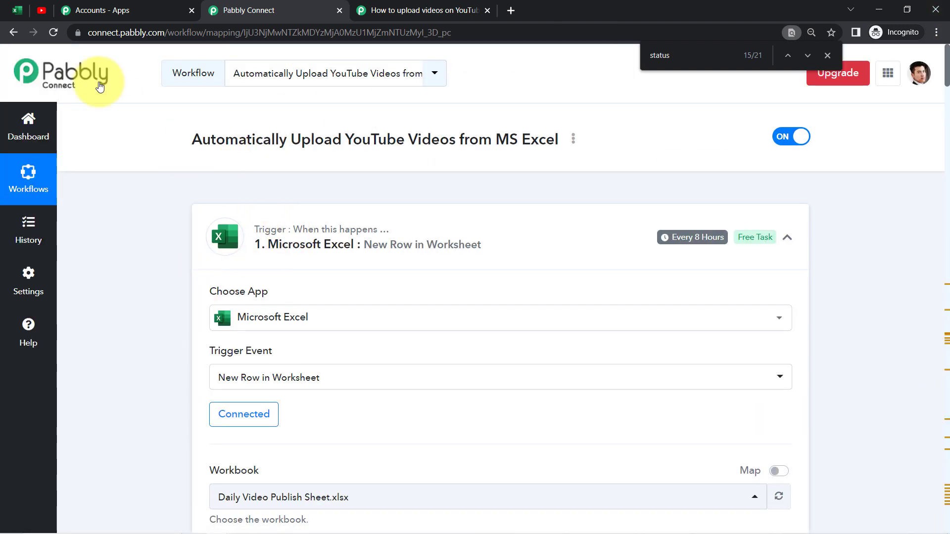
{"action": "left_click", "coordinate": [17, 10]}
{"action": "left_click", "coordinate": [113, 256]}
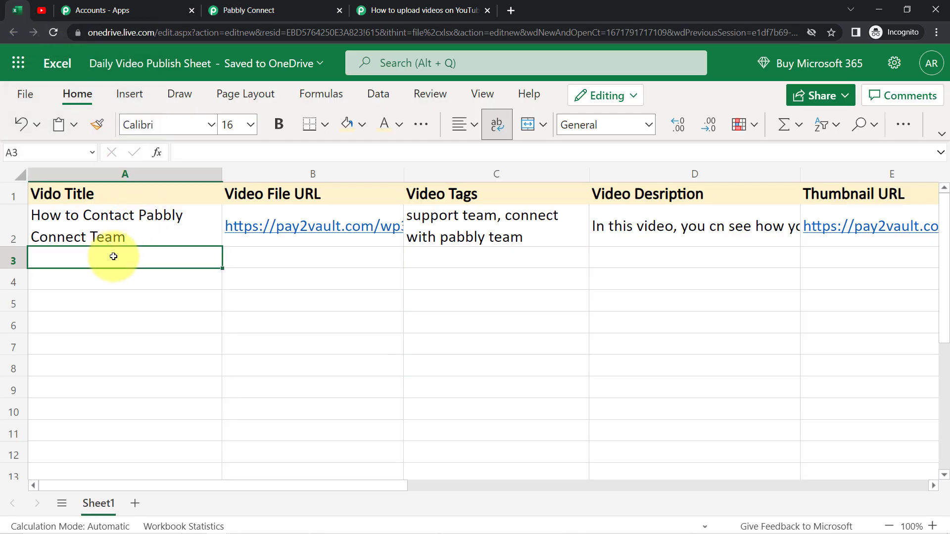
{"action": "left_click", "coordinate": [100, 284]}
{"action": "left_click", "coordinate": [105, 304]}
{"action": "left_click", "coordinate": [103, 322]}
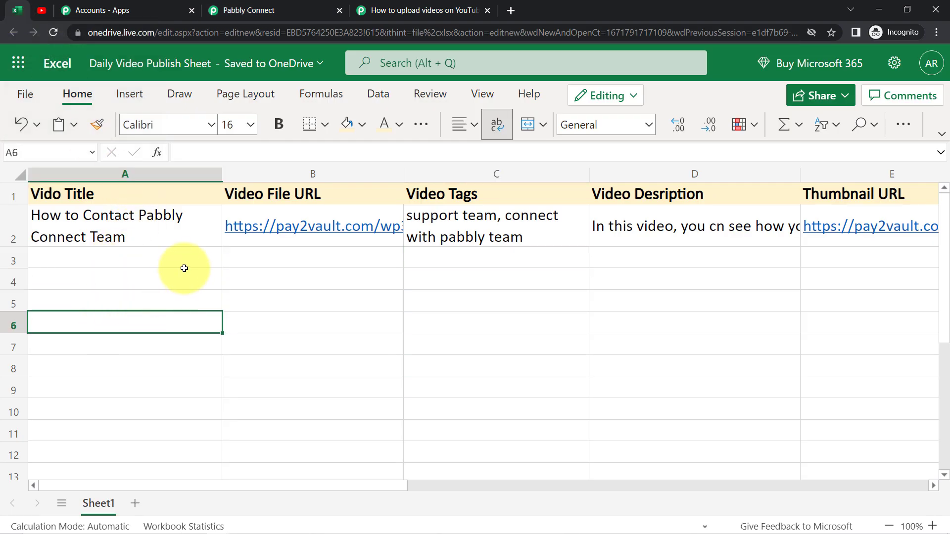
{"action": "left_click_drag", "start_coordinate": [184, 268], "coordinate": [934, 320]}
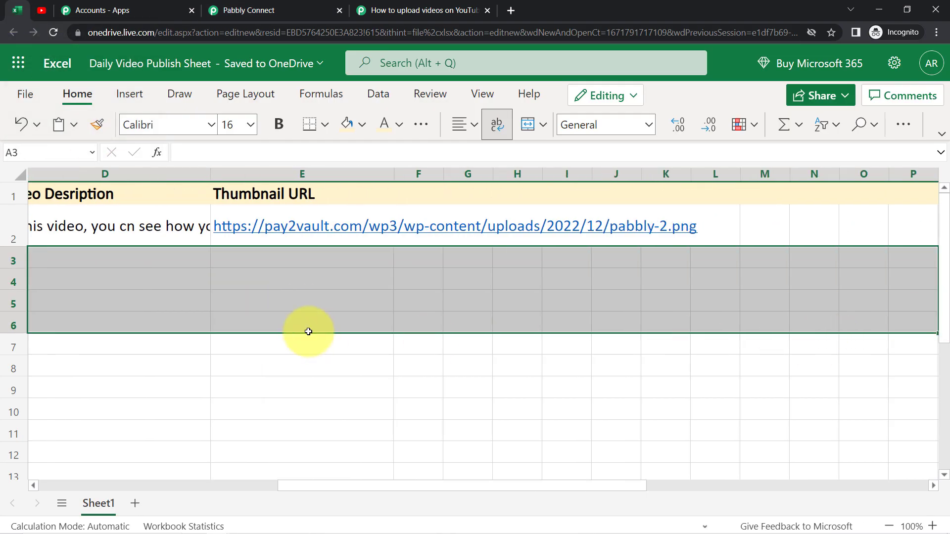
{"action": "left_click", "coordinate": [42, 11]}
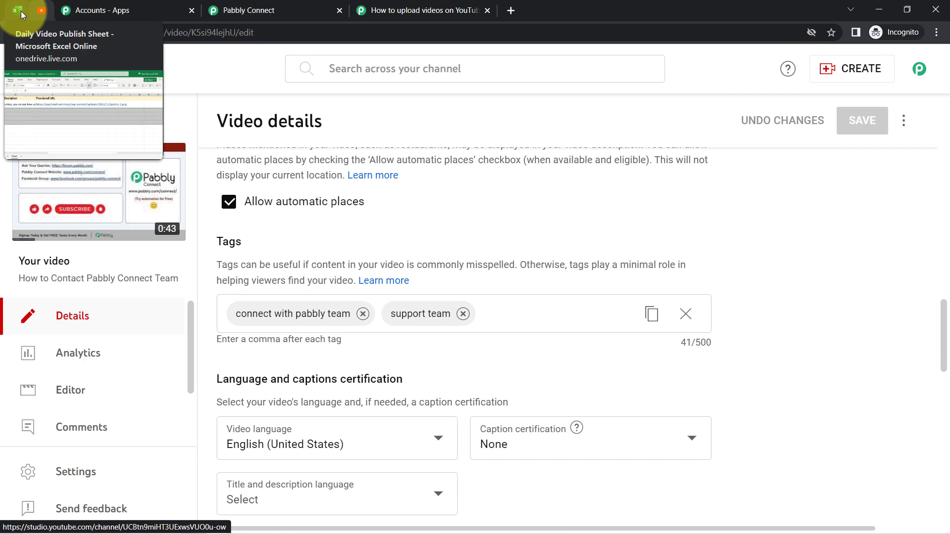
- Switch to Pabbly Connect and collapse the Microsoft Excel trigger and the YouTube List Video Categories action
{"action": "left_click", "coordinate": [239, 10]}
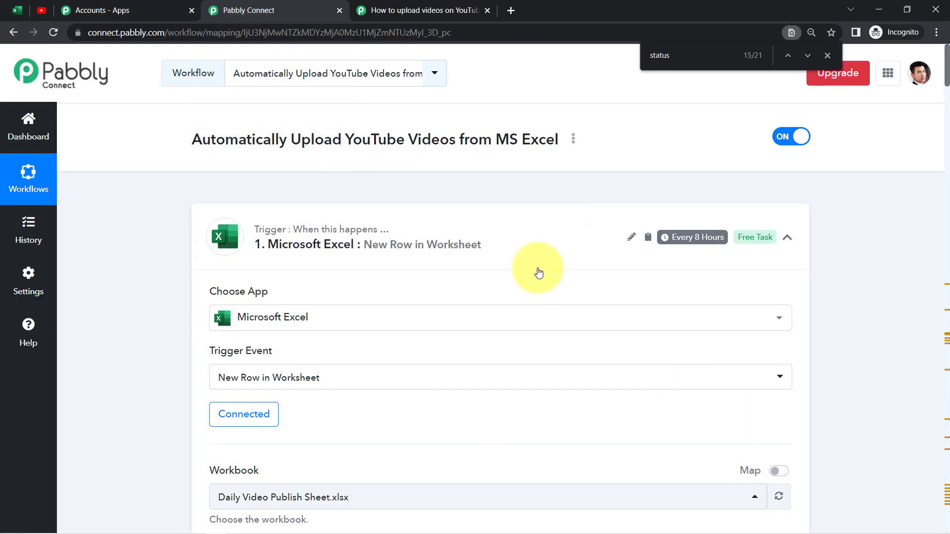
{"action": "left_click", "coordinate": [378, 232]}
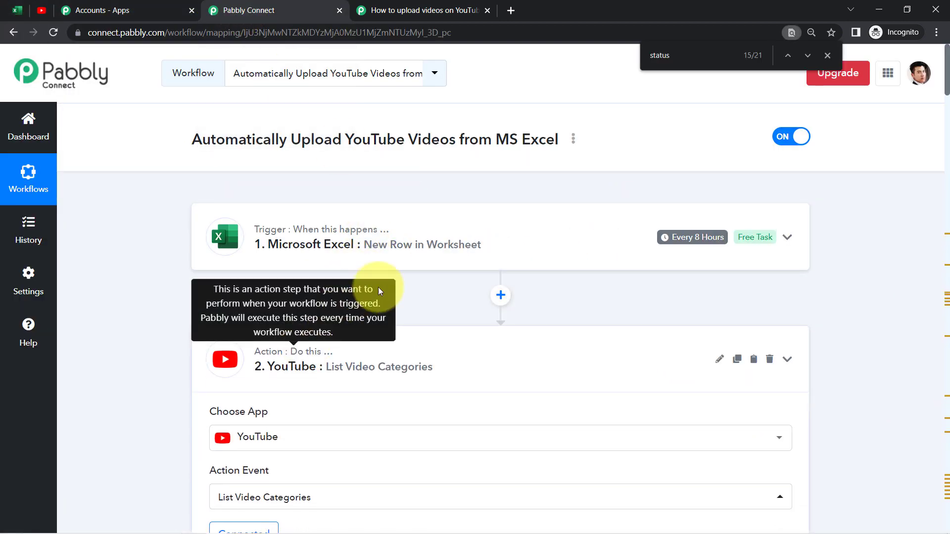
{"action": "left_click", "coordinate": [305, 356]}
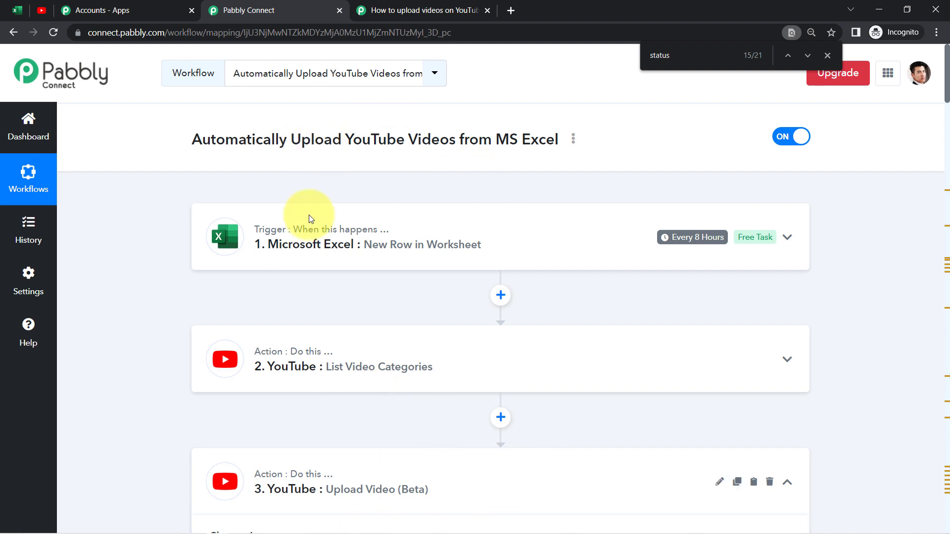
- Open the share link for the workflow "Automatically Upload YouTube Videos from MS Excel" and select the whole link
{"action": "left_click", "coordinate": [573, 139]}
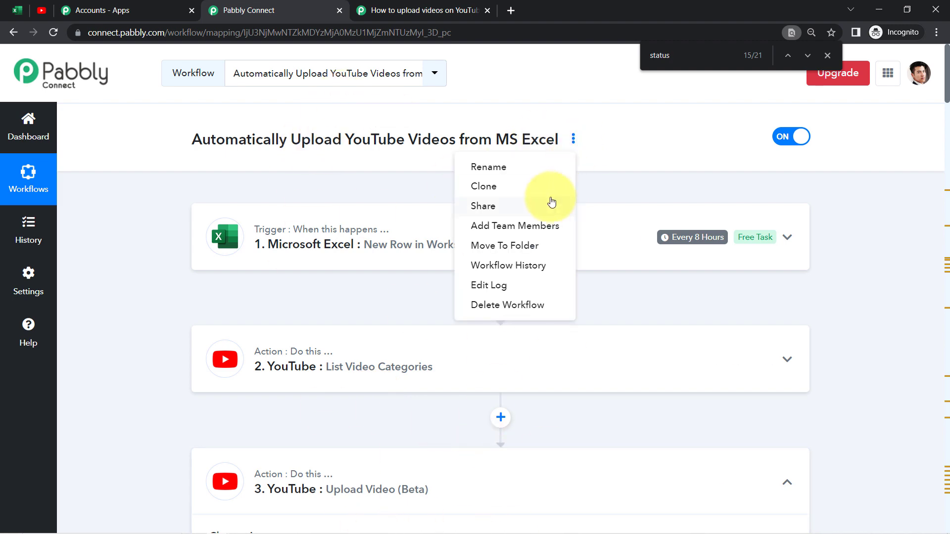
{"action": "left_click", "coordinate": [550, 202]}
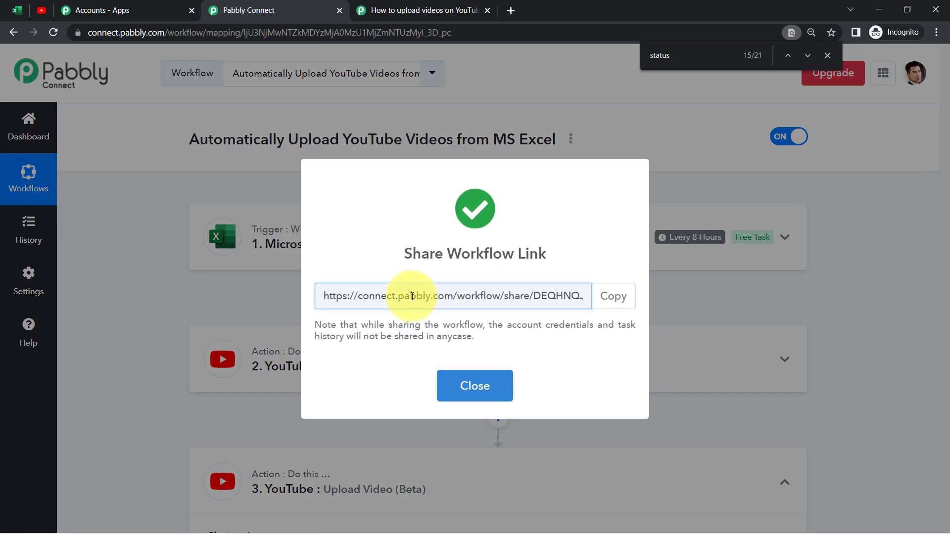
{"action": "left_click", "coordinate": [415, 295]}
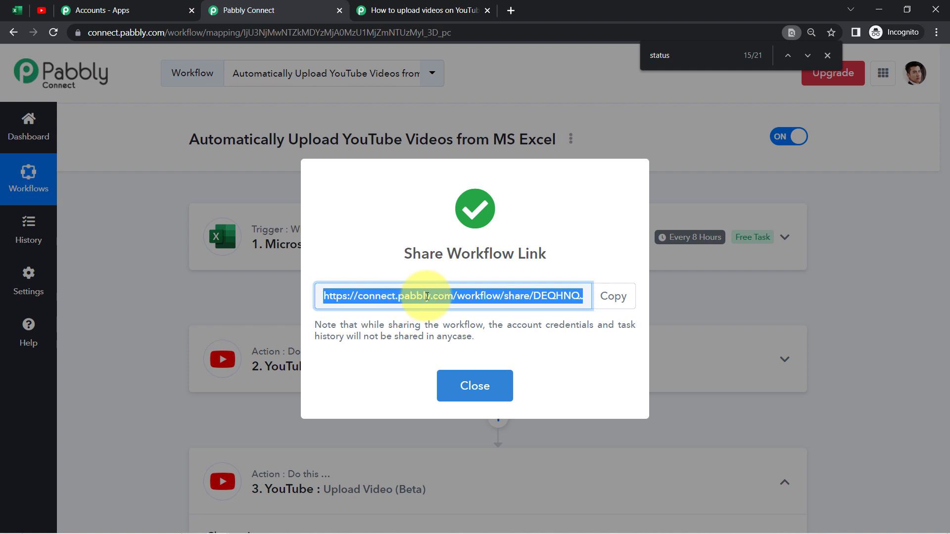
{"action": "left_click", "coordinate": [424, 297]}
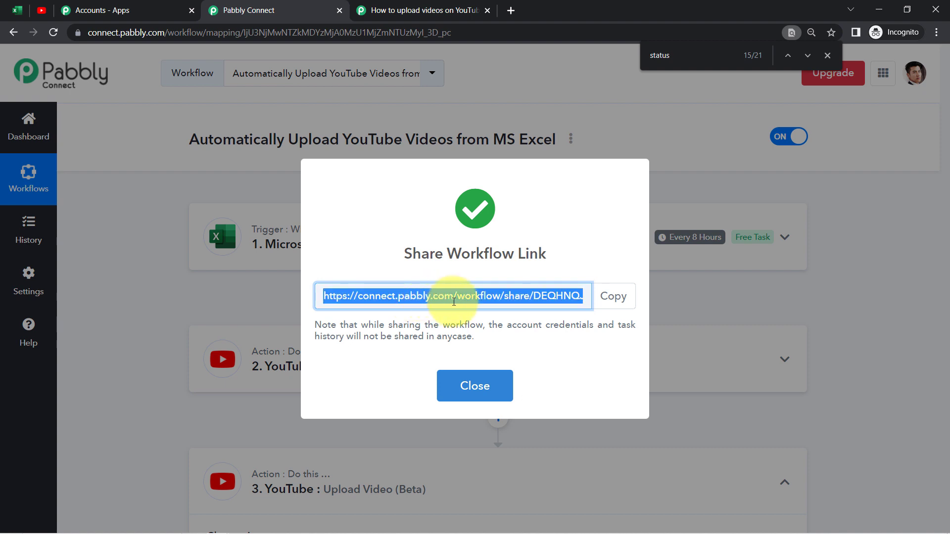